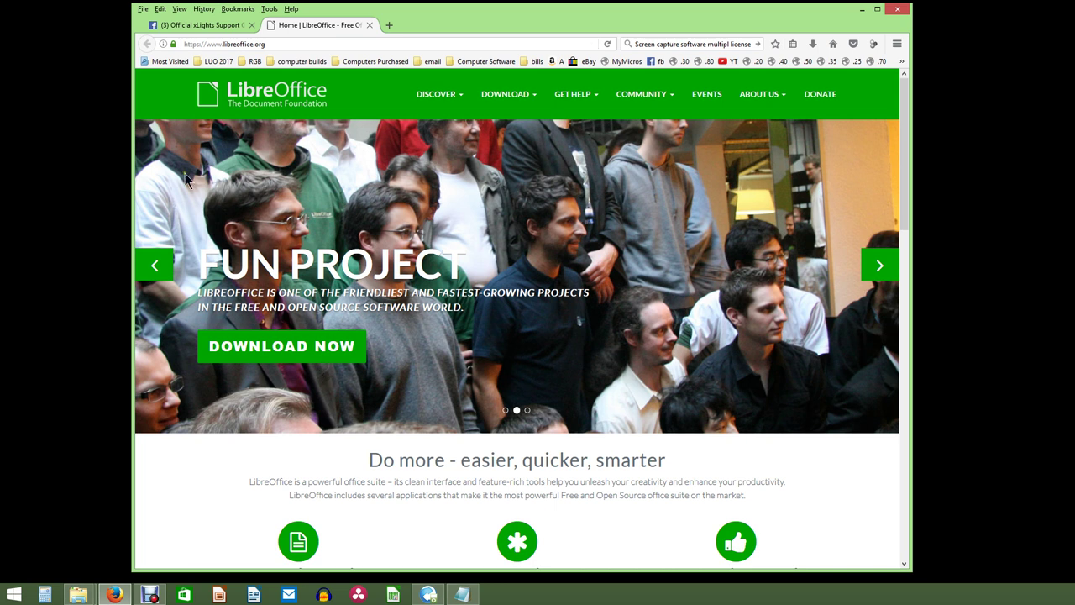
- Switch to the Official xLights Support Group page and review both ChromaFlakes_12_16_24.zip upload posts, highlighting the Diamond 48 pixel Snowflake note
{"action": "left_click", "coordinate": [204, 25]}
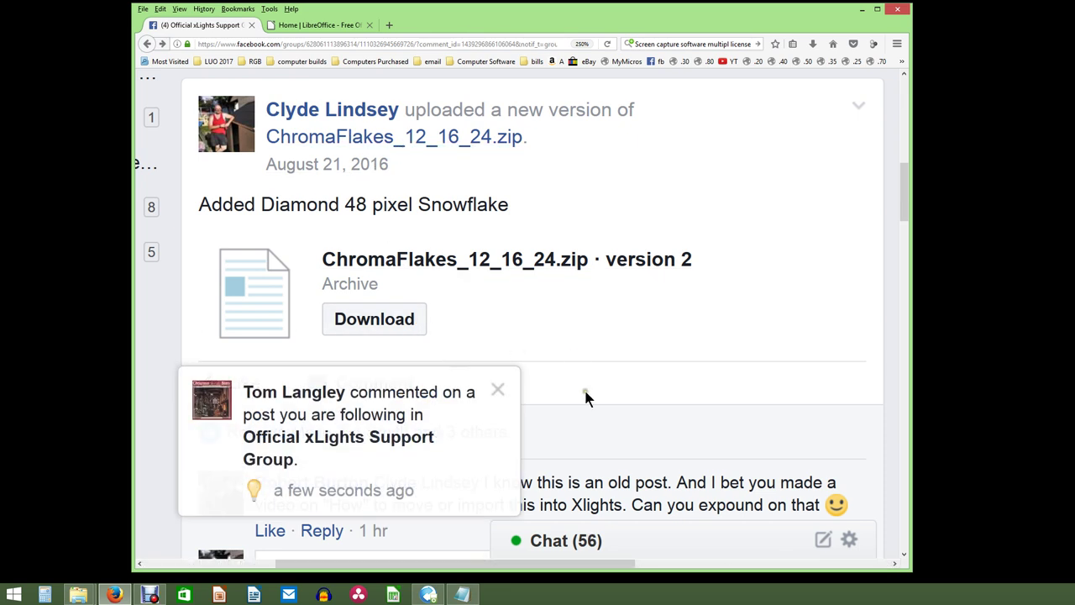
{"action": "left_click", "coordinate": [501, 390]}
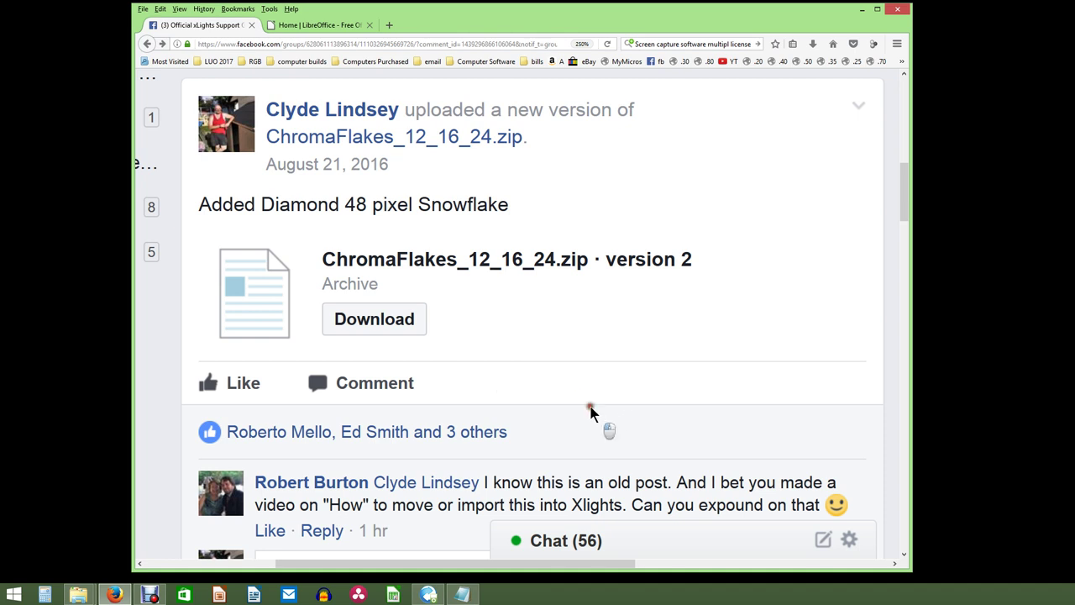
{"action": "scroll", "coordinate": [589, 412], "scroll_direction": "down", "scroll_amount": 1}
{"action": "scroll", "coordinate": [588, 404], "scroll_direction": "down", "scroll_amount": 5}
{"action": "scroll", "coordinate": [572, 383], "scroll_direction": "up", "scroll_amount": 2}
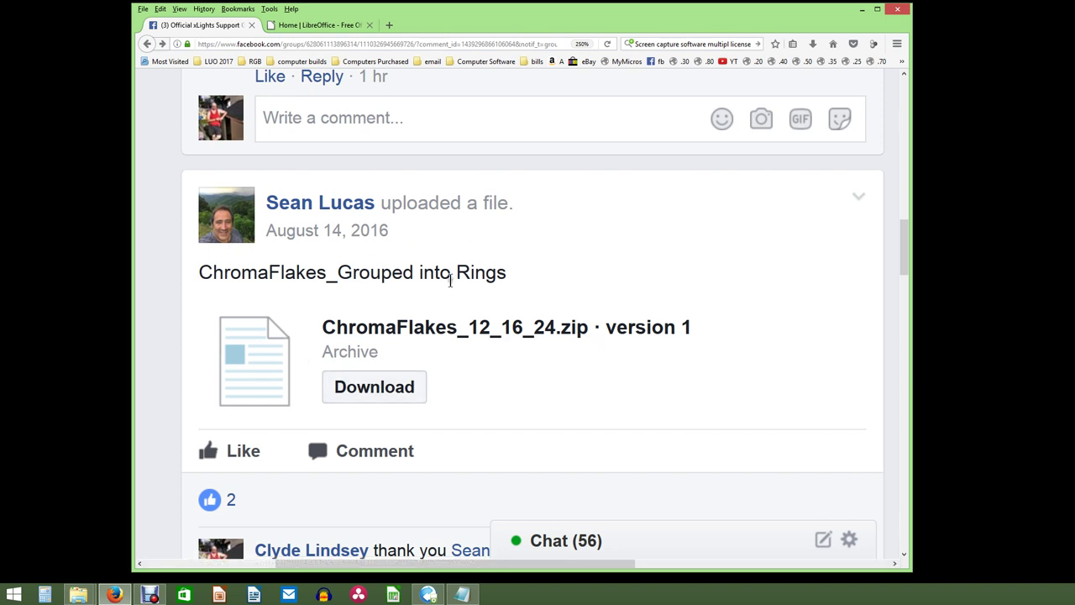
{"action": "scroll", "coordinate": [451, 281], "scroll_direction": "up", "scroll_amount": 1}
{"action": "scroll", "coordinate": [452, 281], "scroll_direction": "down", "scroll_amount": 1}
{"action": "scroll", "coordinate": [452, 281], "scroll_direction": "down", "scroll_amount": 3}
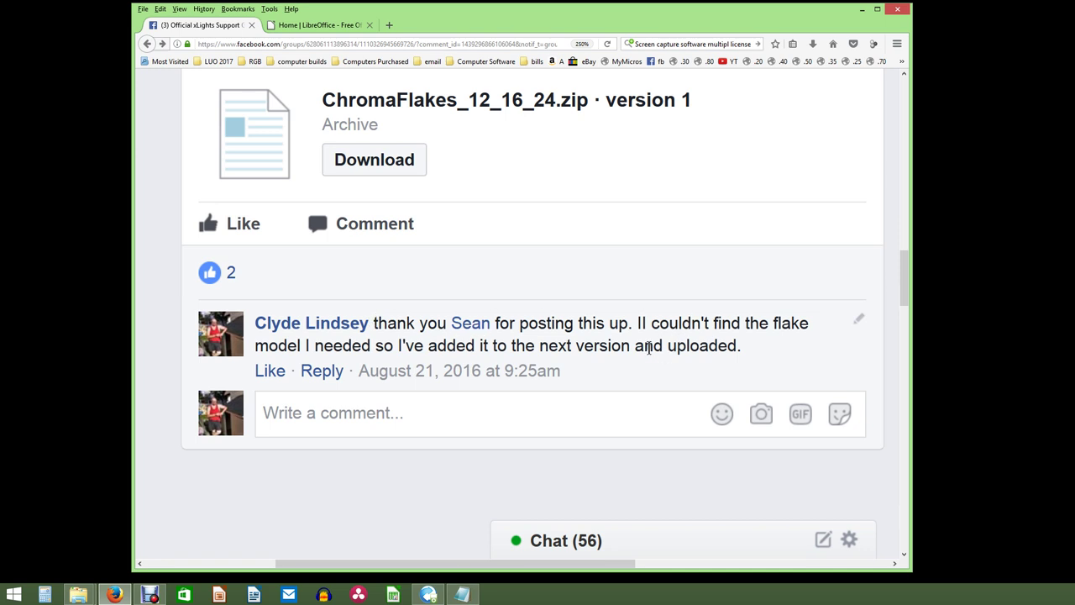
{"action": "scroll", "coordinate": [535, 220], "scroll_direction": "up", "scroll_amount": 12}
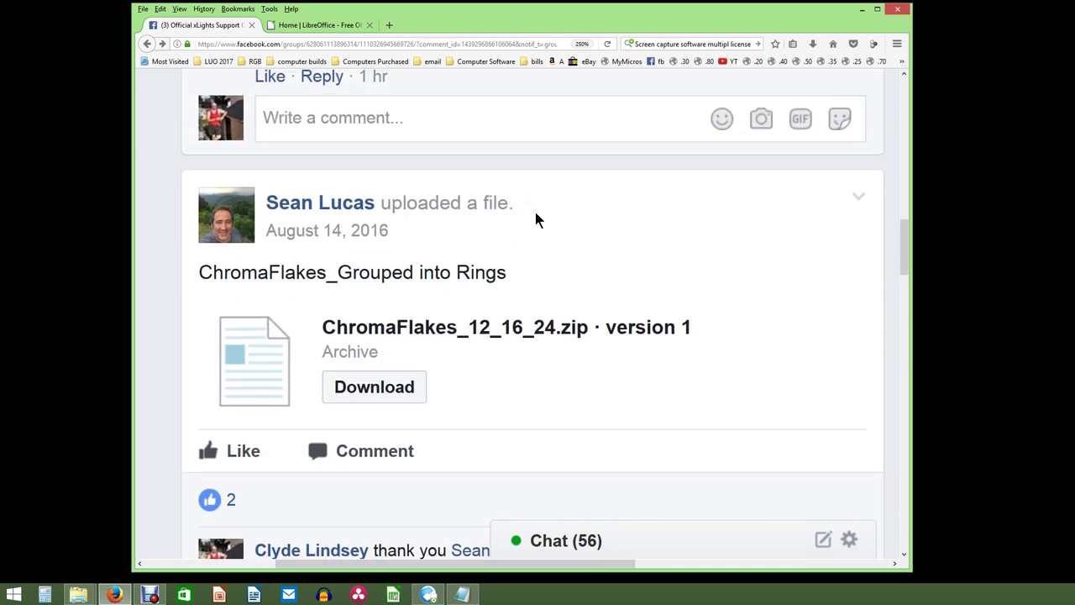
{"action": "scroll", "coordinate": [535, 220], "scroll_direction": "down", "scroll_amount": 4}
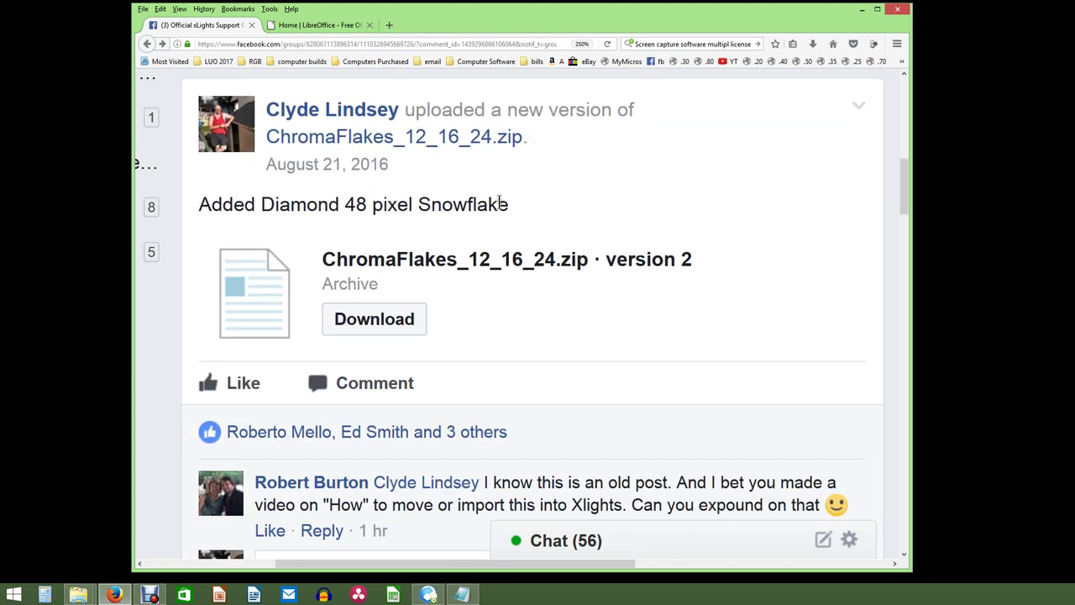
{"action": "left_click_drag", "start_coordinate": [200, 206], "coordinate": [480, 202]}
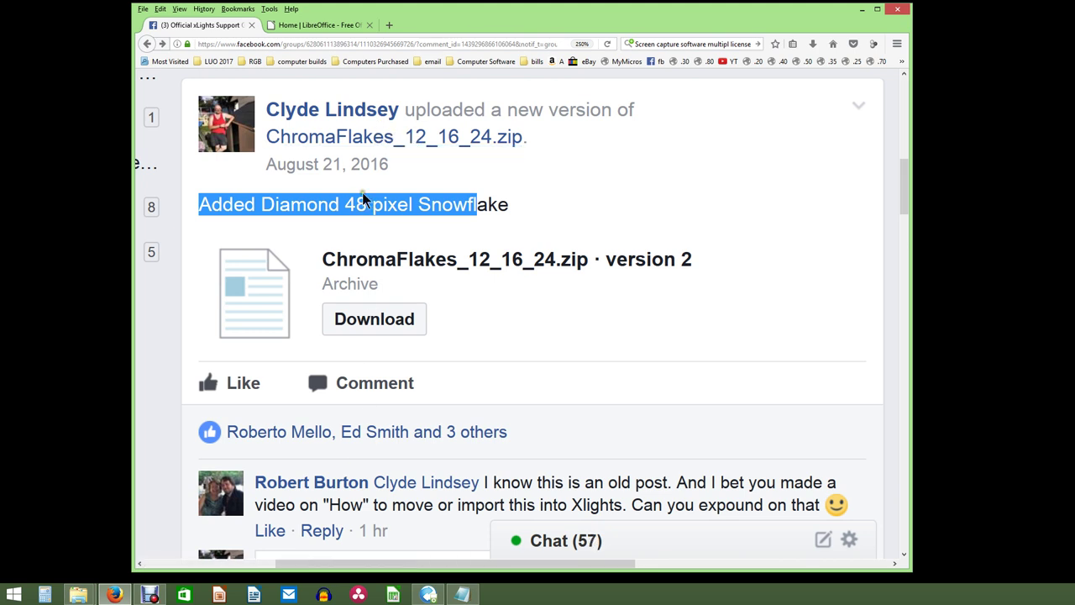
- Download version 2 of ChromaFlakes_12_16_24.zip from the group post and save the file
{"action": "left_click", "coordinate": [382, 138]}
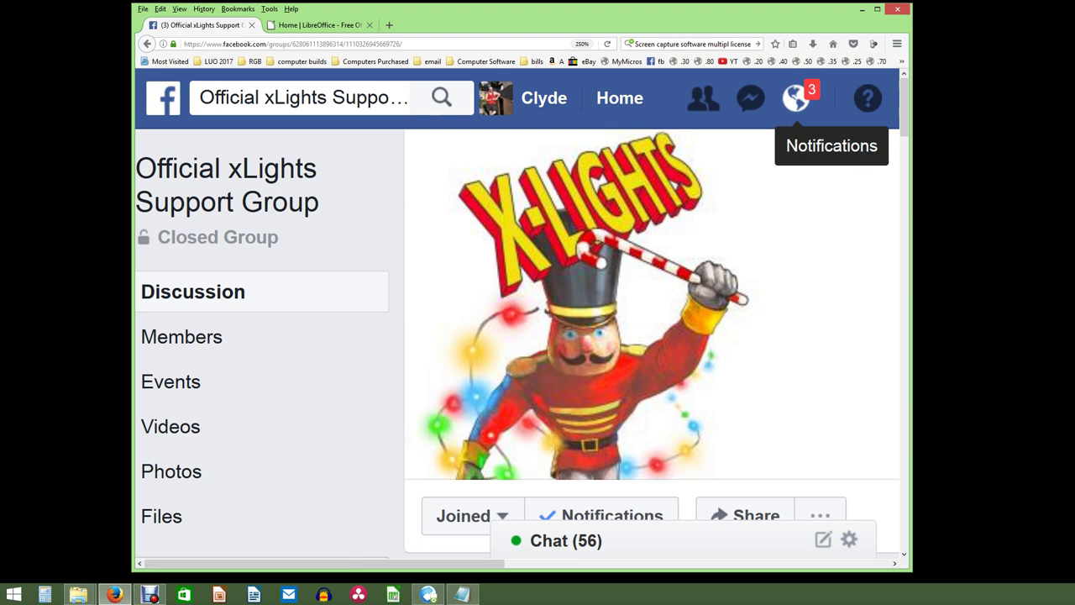
{"action": "left_click", "coordinate": [812, 43]}
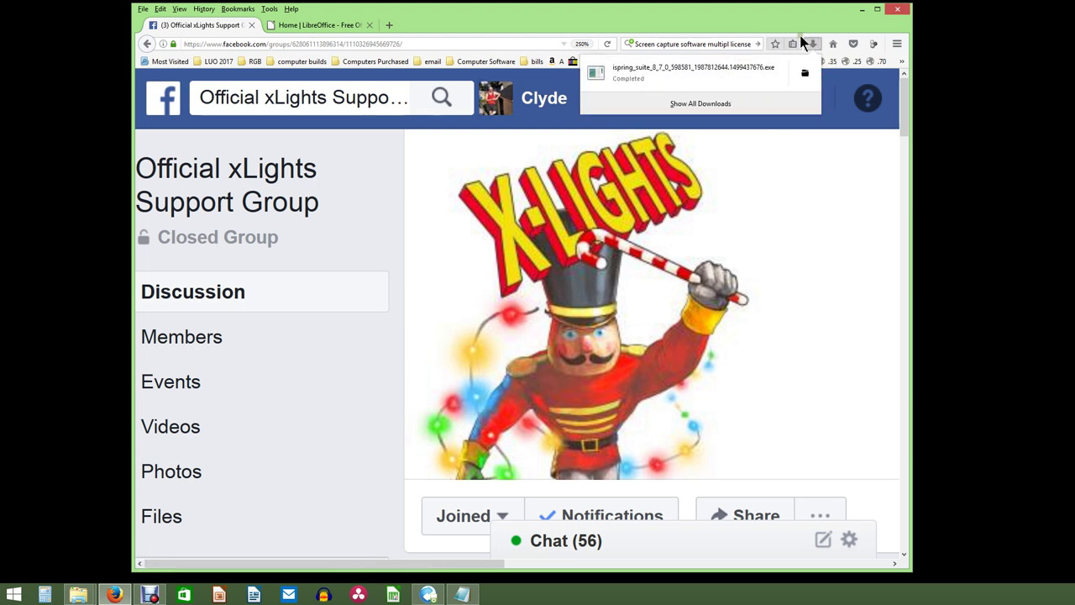
{"action": "left_click", "coordinate": [816, 43]}
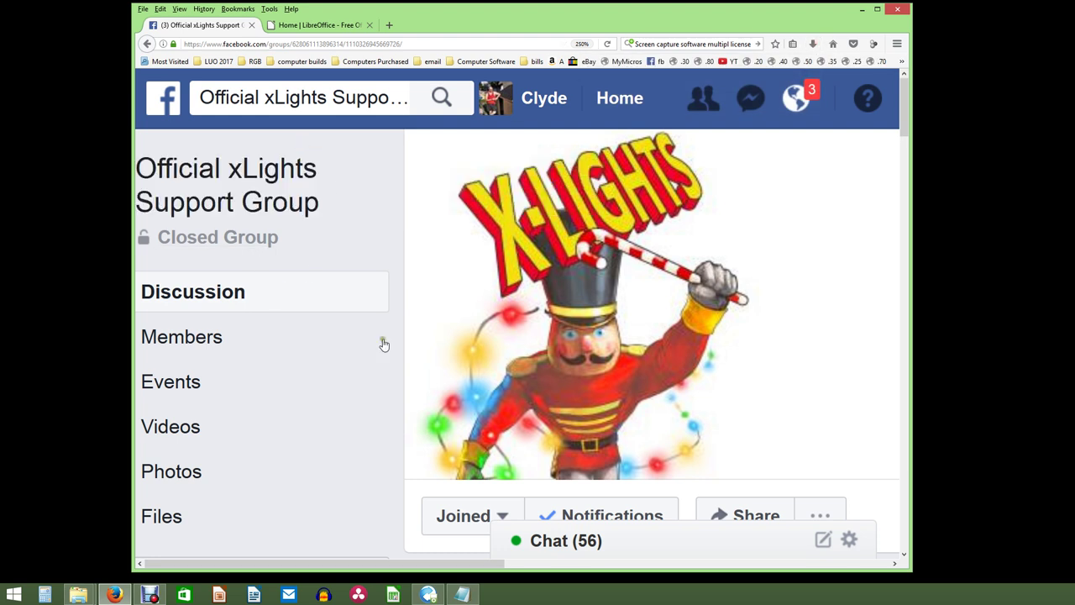
{"action": "scroll", "coordinate": [337, 346], "scroll_direction": "down", "scroll_amount": 2}
{"action": "scroll", "coordinate": [336, 347], "scroll_direction": "down", "scroll_amount": 2}
{"action": "scroll", "coordinate": [503, 463], "scroll_direction": "down", "scroll_amount": 6}
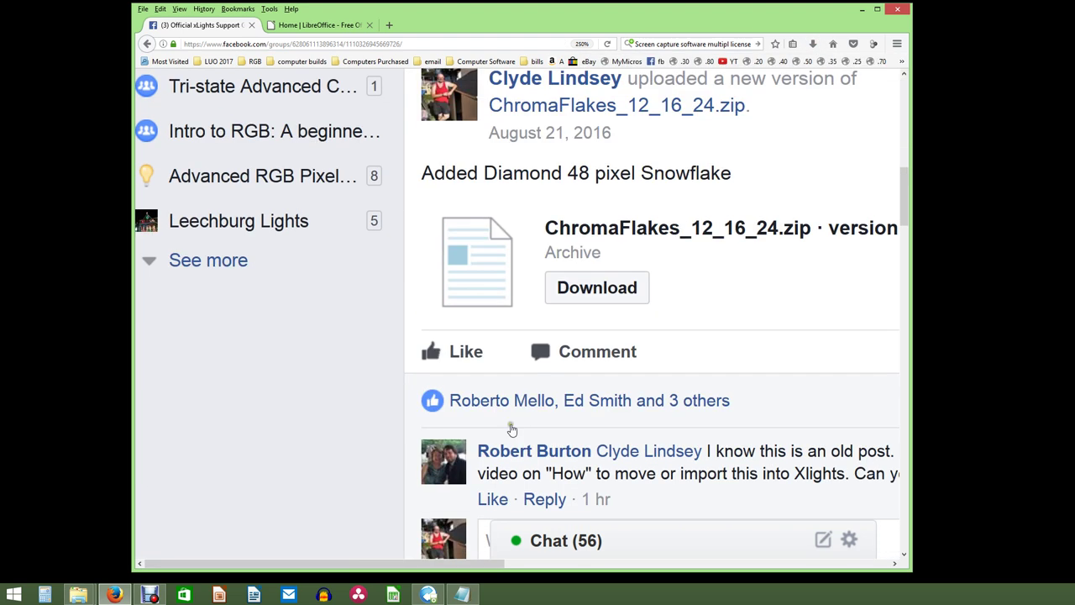
{"action": "left_click", "coordinate": [611, 289]}
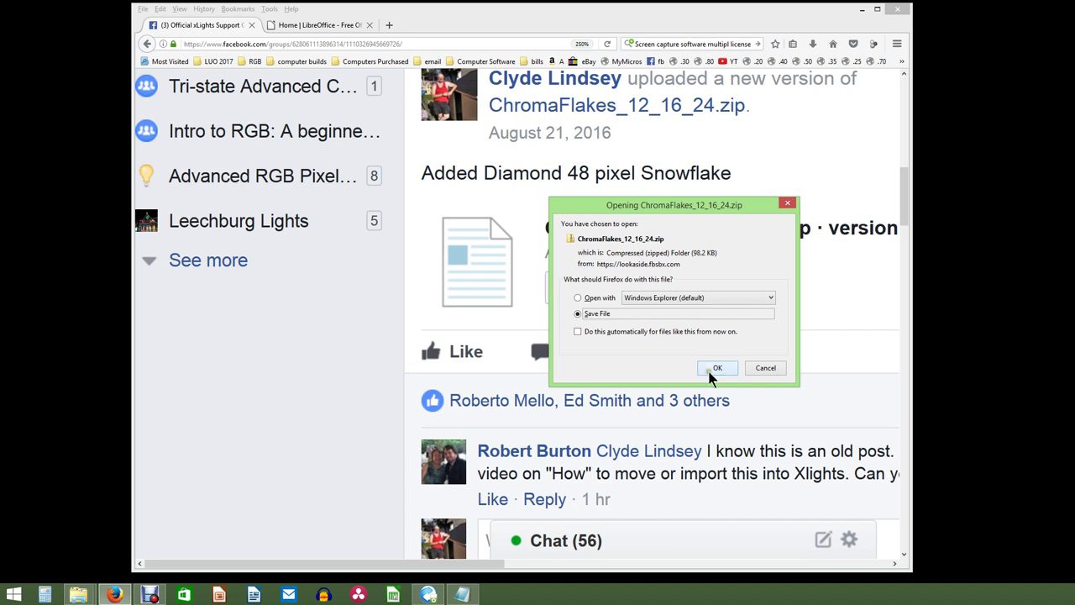
{"action": "left_click", "coordinate": [710, 369]}
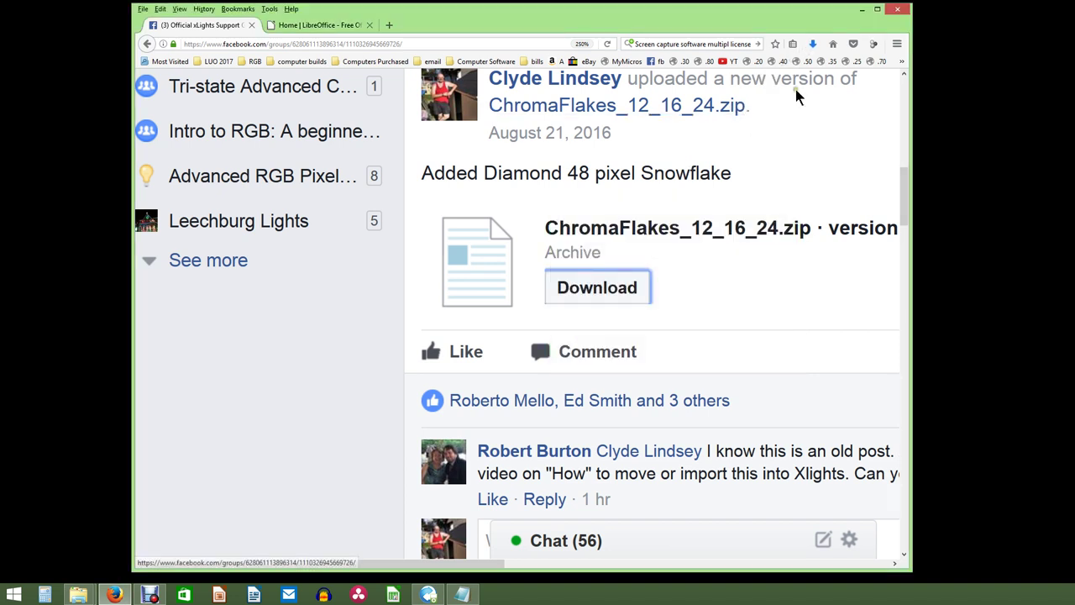
- Open the downloaded ChromaFlakes_12_16_24.zip from its folder, enter the inner ChromaFlakes_12_16_24 folder and widen the Name column to show full file names
{"action": "left_click", "coordinate": [814, 44]}
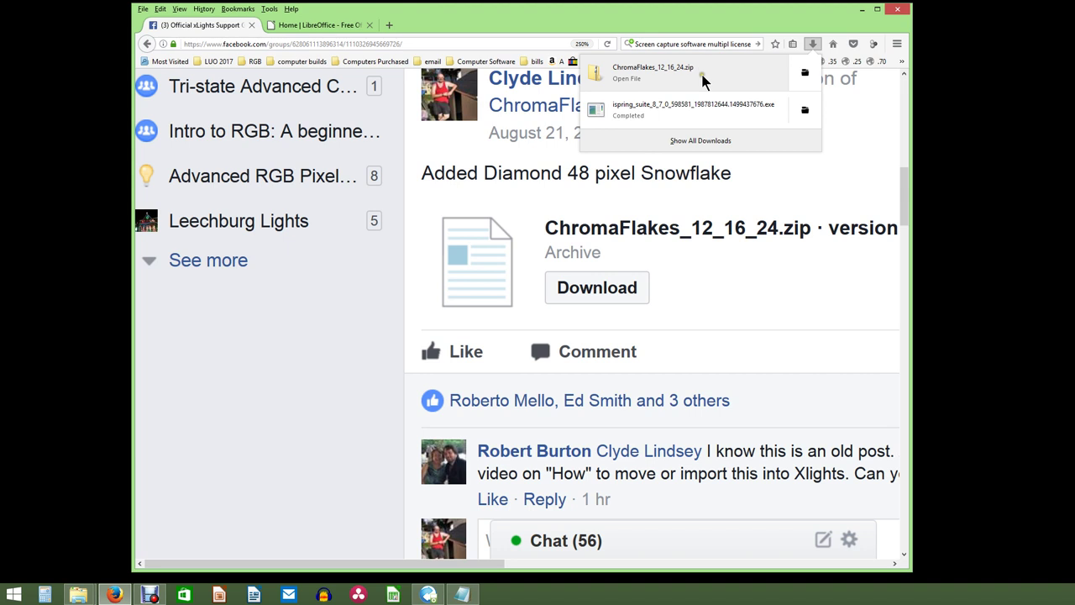
{"action": "left_click", "coordinate": [806, 73]}
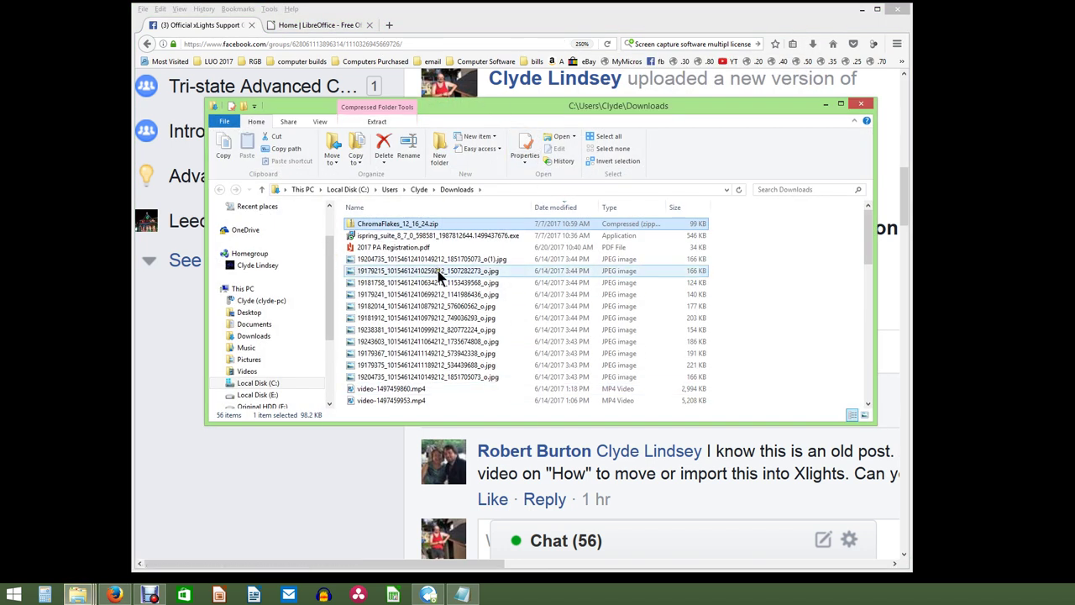
{"action": "double_click", "coordinate": [380, 225]}
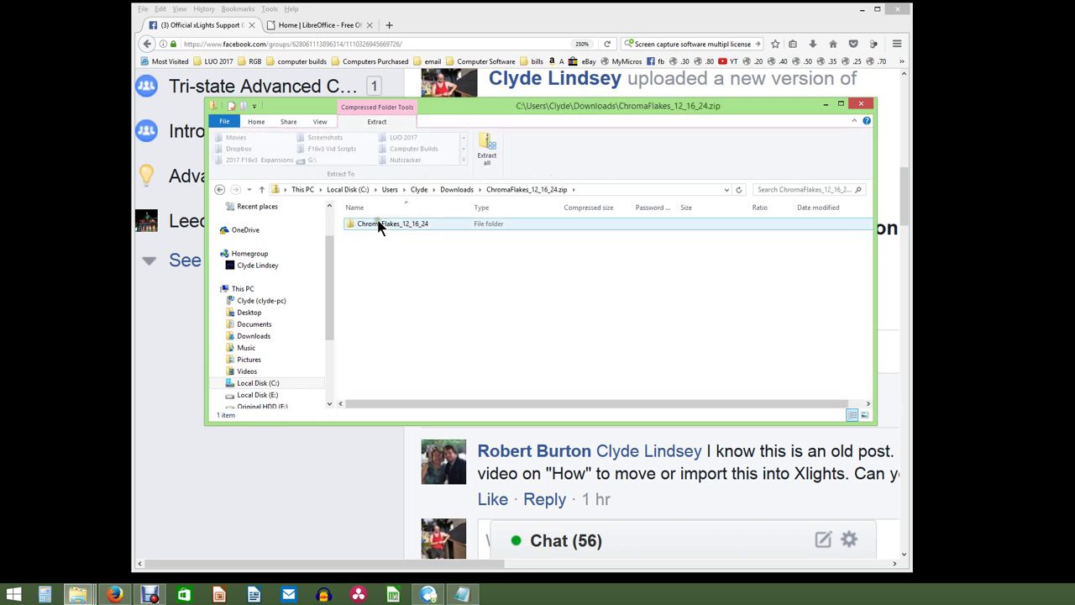
{"action": "double_click", "coordinate": [391, 222]}
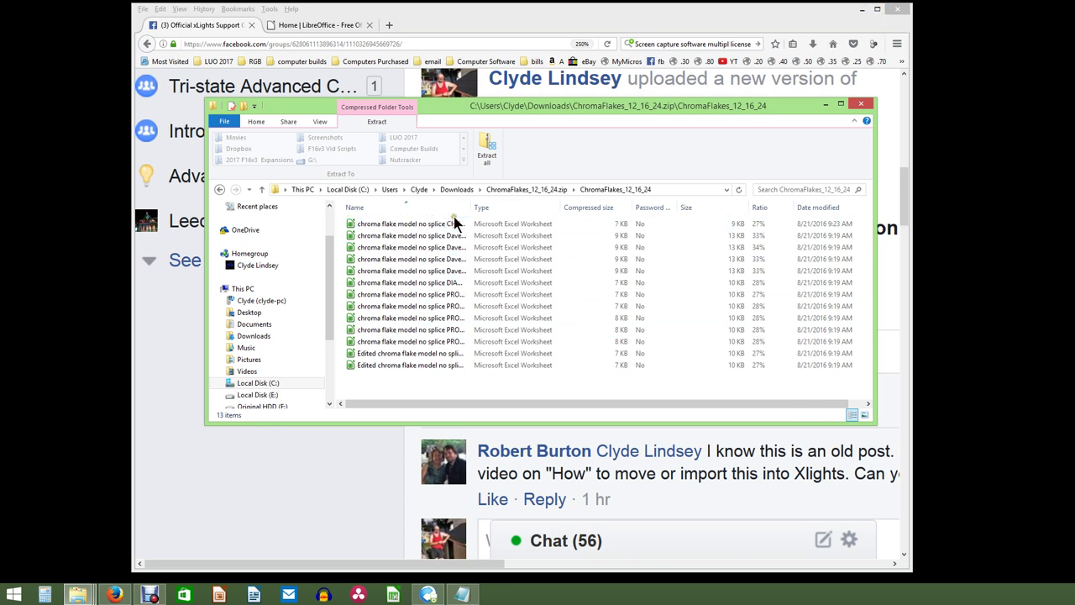
{"action": "left_click_drag", "start_coordinate": [473, 206], "coordinate": [538, 224]}
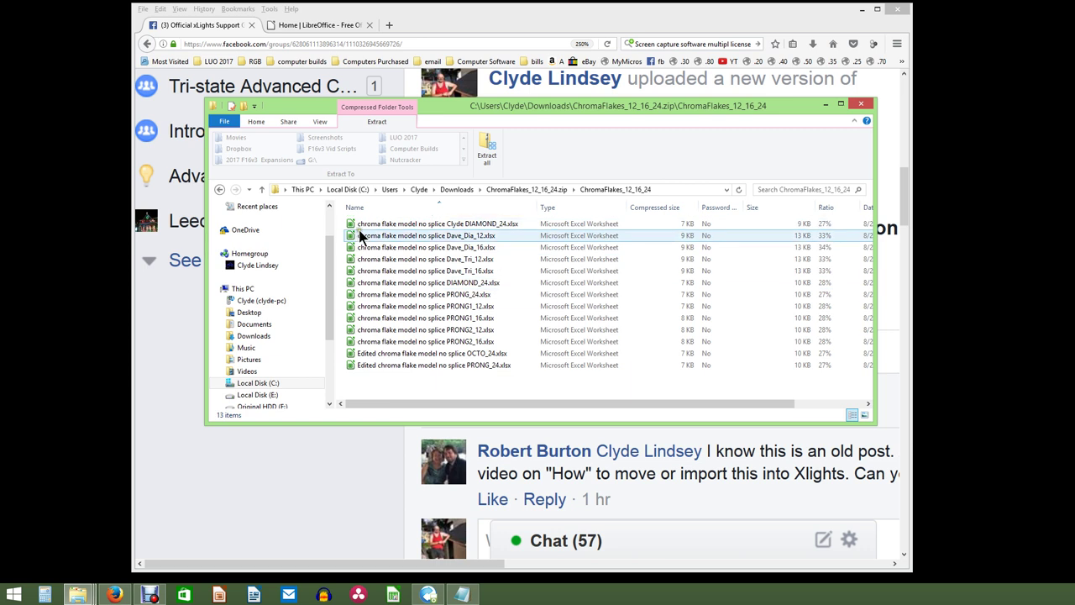
- Open the first listed chroma flake DIAMOND_24 worksheet, discarding the recovery data for V3 16port expansion 2.doc
{"action": "left_click", "coordinate": [358, 225]}
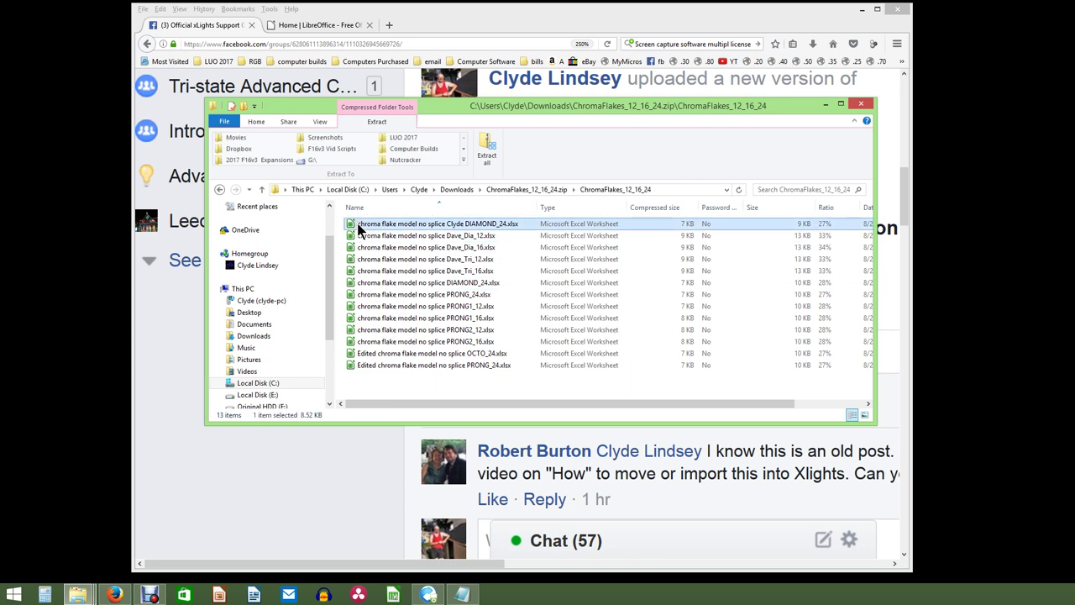
{"action": "double_click", "coordinate": [358, 229]}
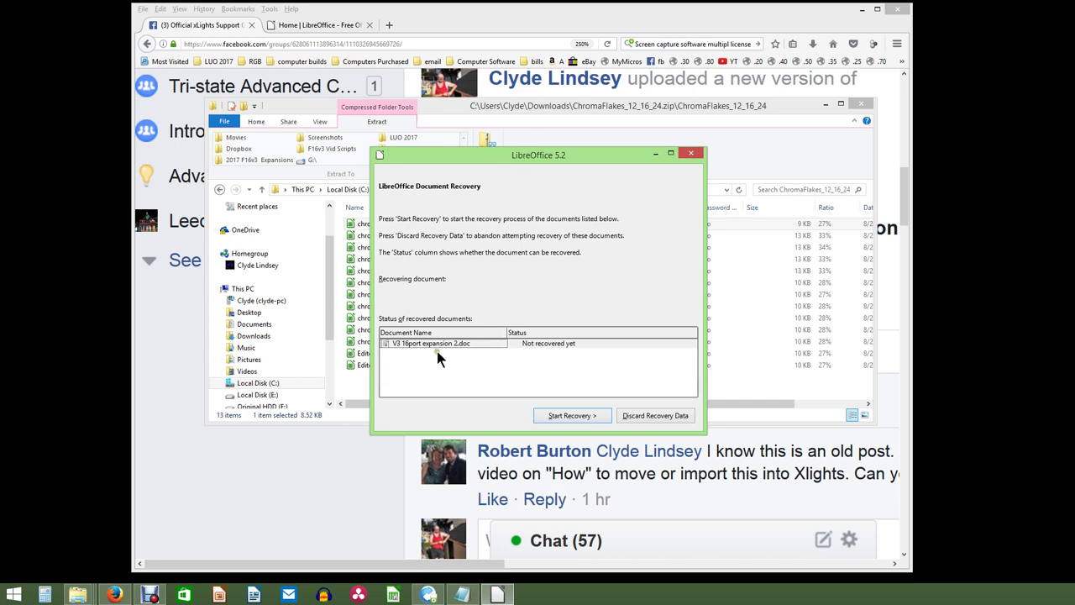
{"action": "left_click", "coordinate": [656, 417]}
{"action": "left_click", "coordinate": [583, 314]}
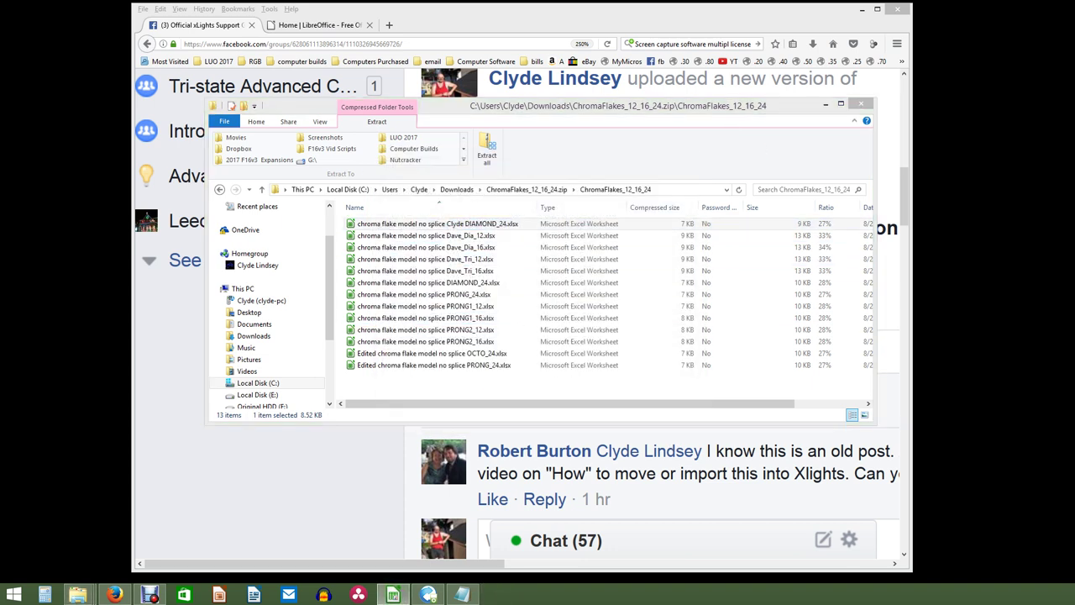
- Maximize the snowflake spreadsheet window and enlarge the sheet to 131% zoom
{"action": "left_click_drag", "start_coordinate": [492, 78], "coordinate": [652, 76]}
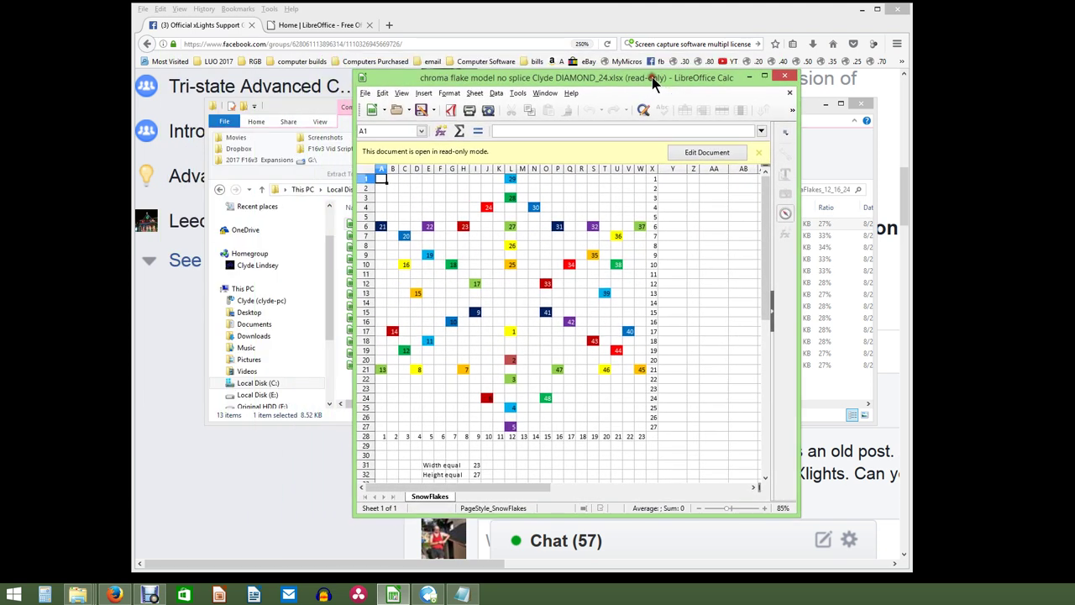
{"action": "left_click", "coordinate": [765, 76]}
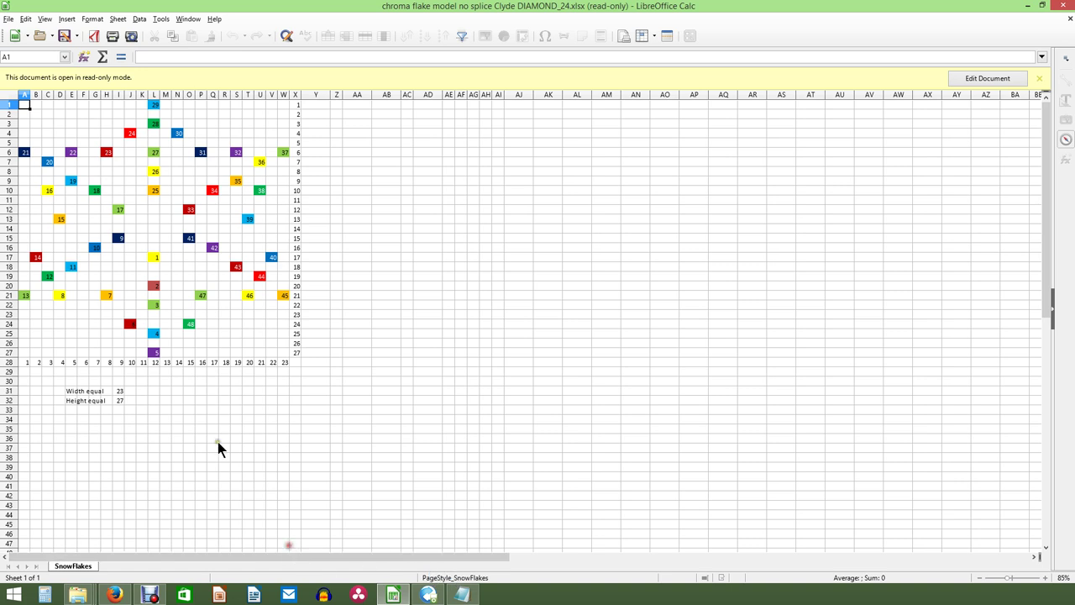
{"action": "left_click", "coordinate": [169, 315]}
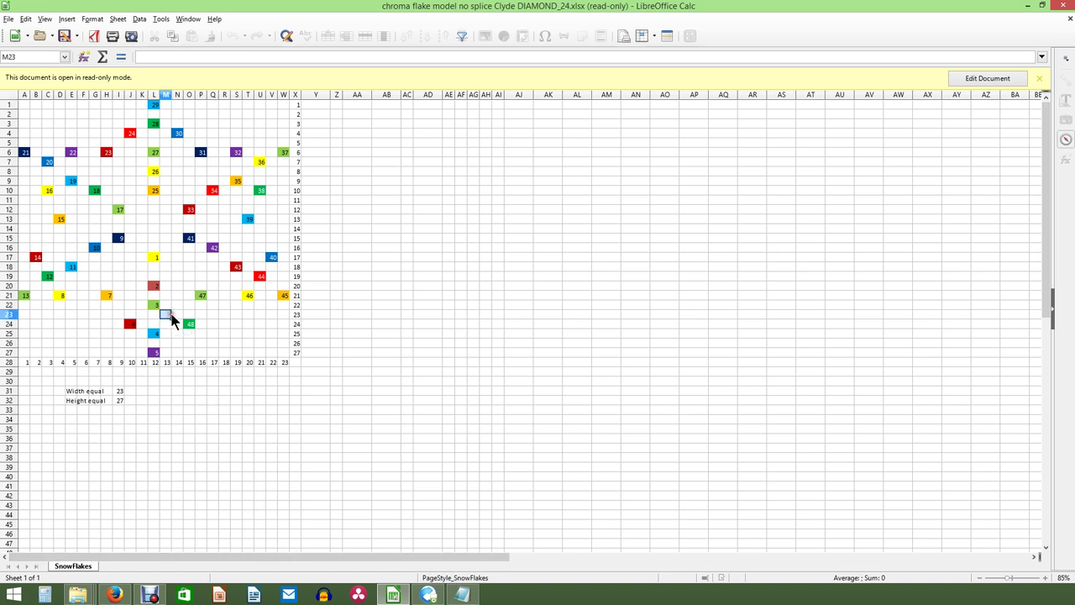
{"action": "scroll", "coordinate": [195, 357], "scroll_direction": "up", "scroll_amount": 5, "text": "ctrl"}
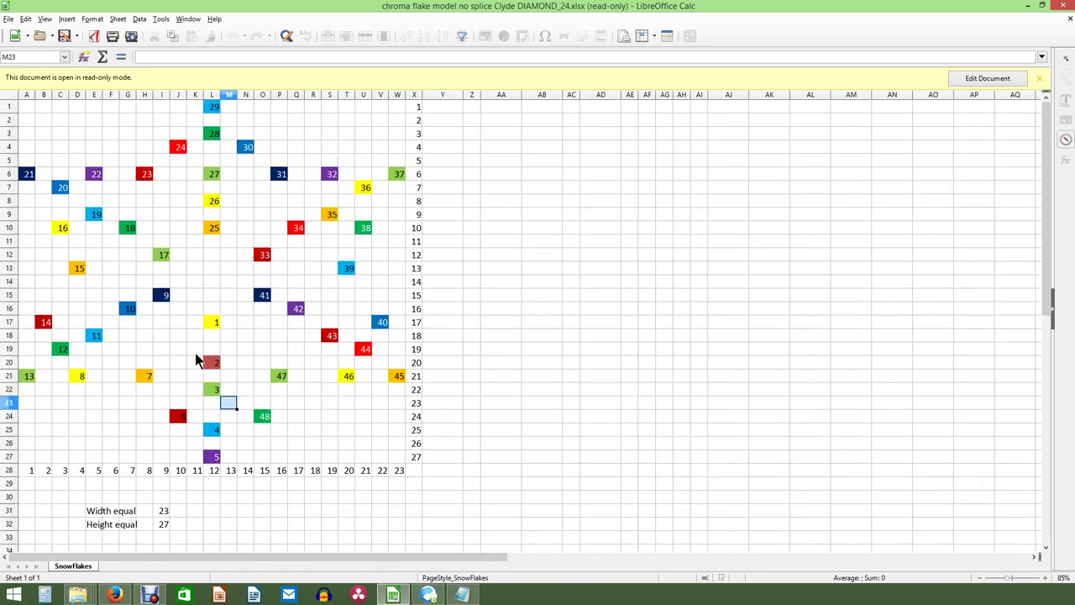
{"action": "scroll", "coordinate": [196, 357], "scroll_direction": "down", "scroll_amount": 3, "text": "ctrl"}
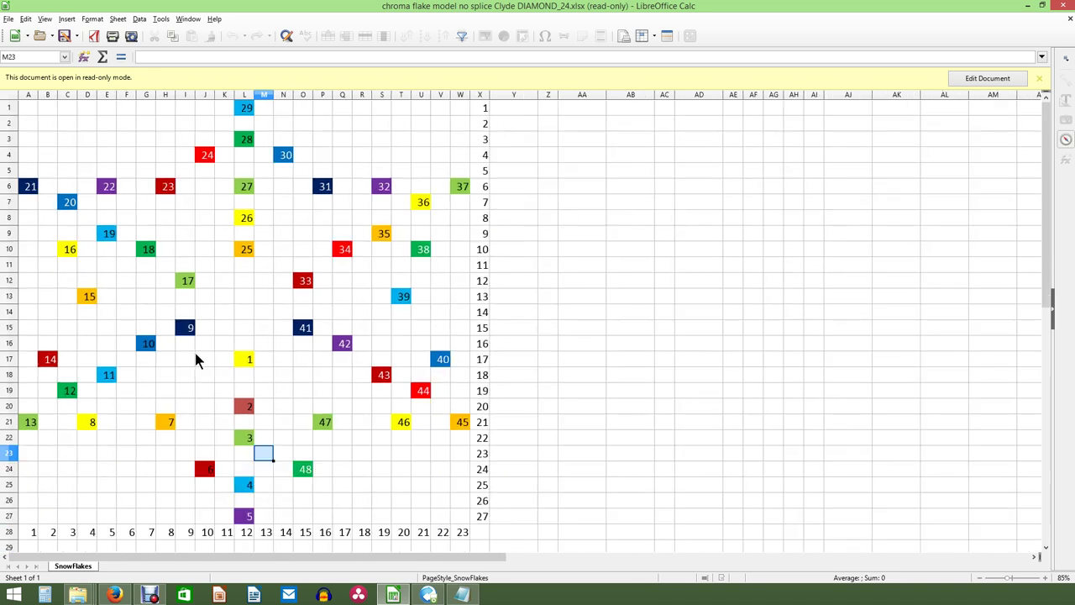
{"action": "left_click", "coordinate": [1014, 578]}
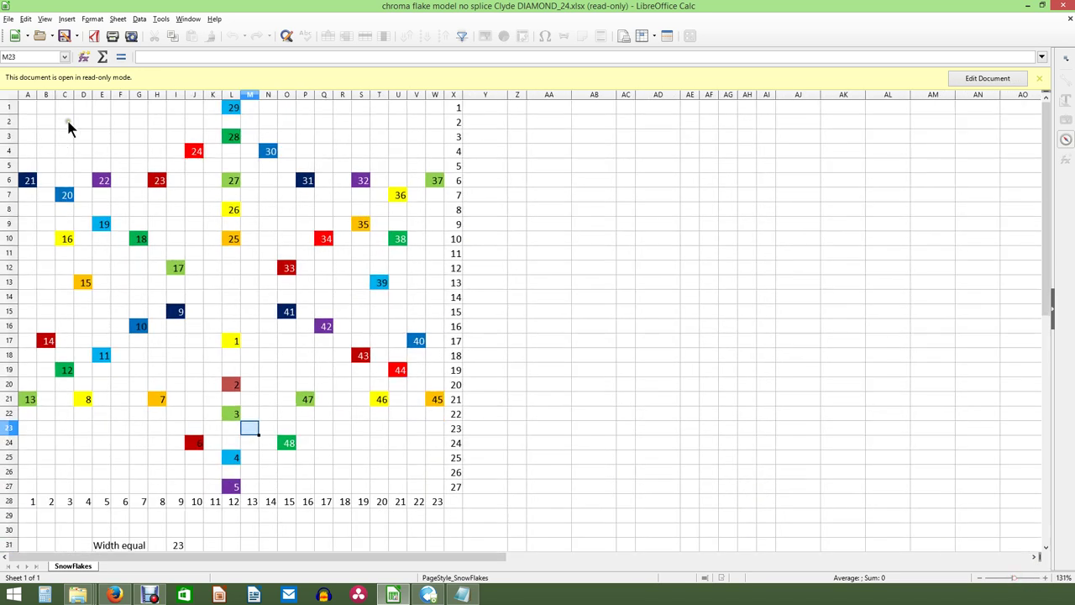
- Examine the snowflake grid's extent across columns A to X, its row and column numbering, and the width and height entries below it
{"action": "left_click", "coordinate": [86, 137]}
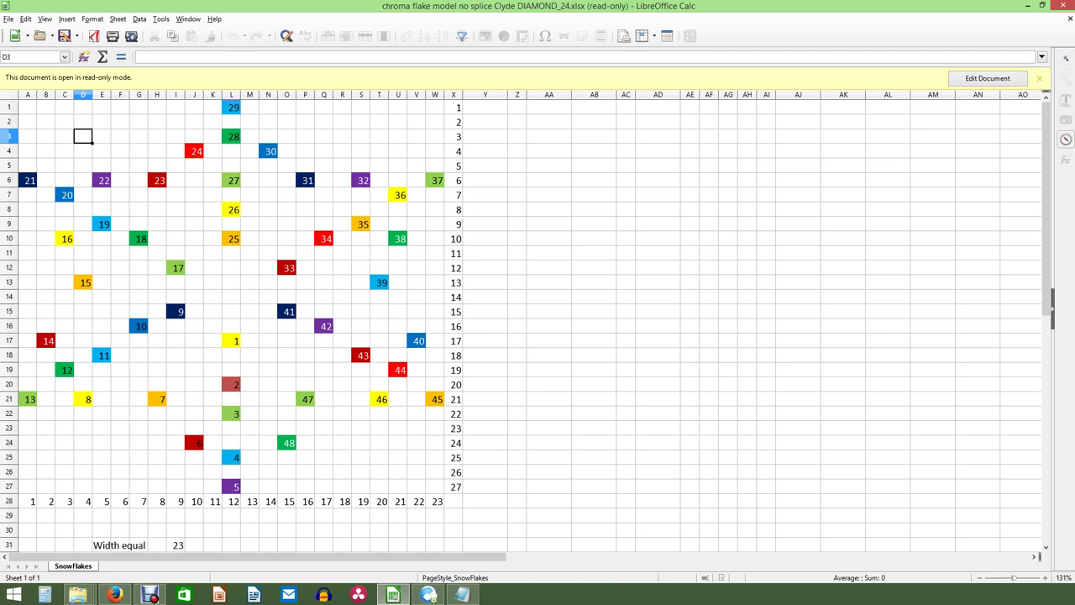
{"action": "left_click", "coordinate": [458, 110]}
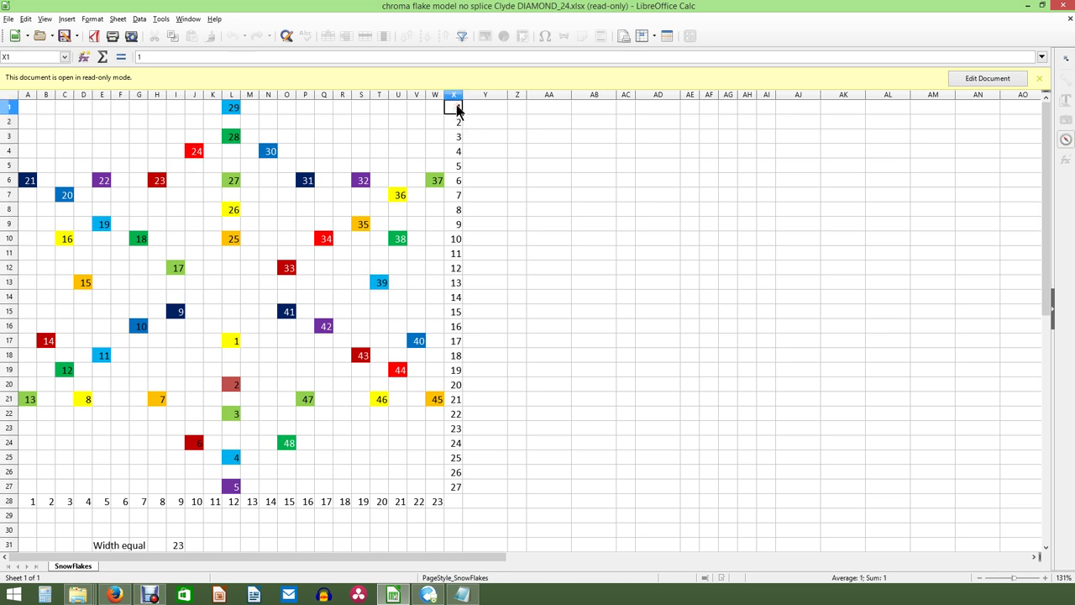
{"action": "left_click_drag", "start_coordinate": [29, 95], "coordinate": [451, 103]}
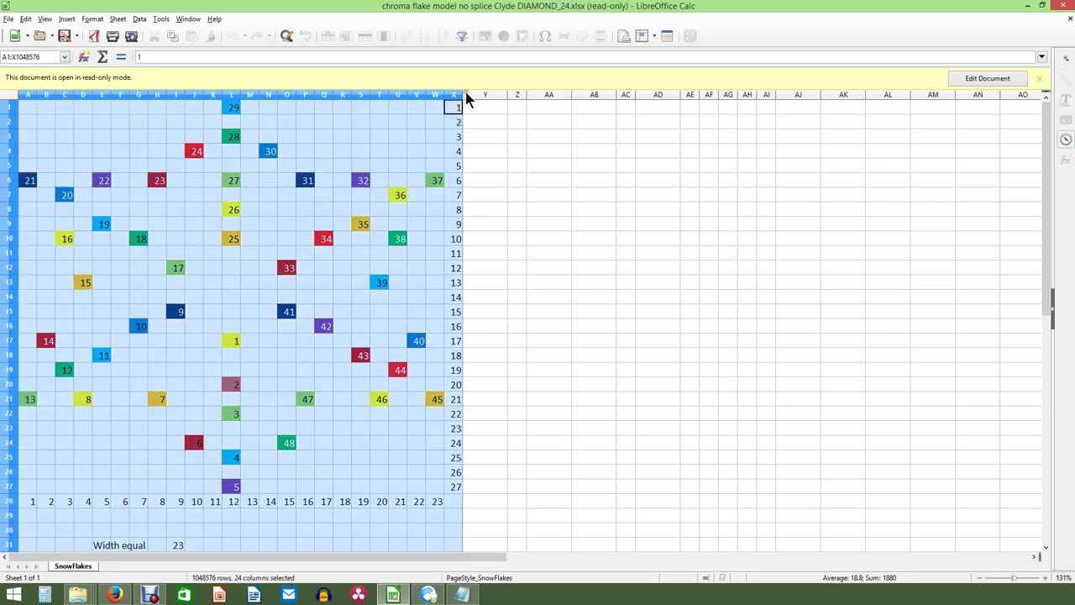
{"action": "left_click", "coordinate": [461, 94]}
{"action": "left_click", "coordinate": [25, 106]}
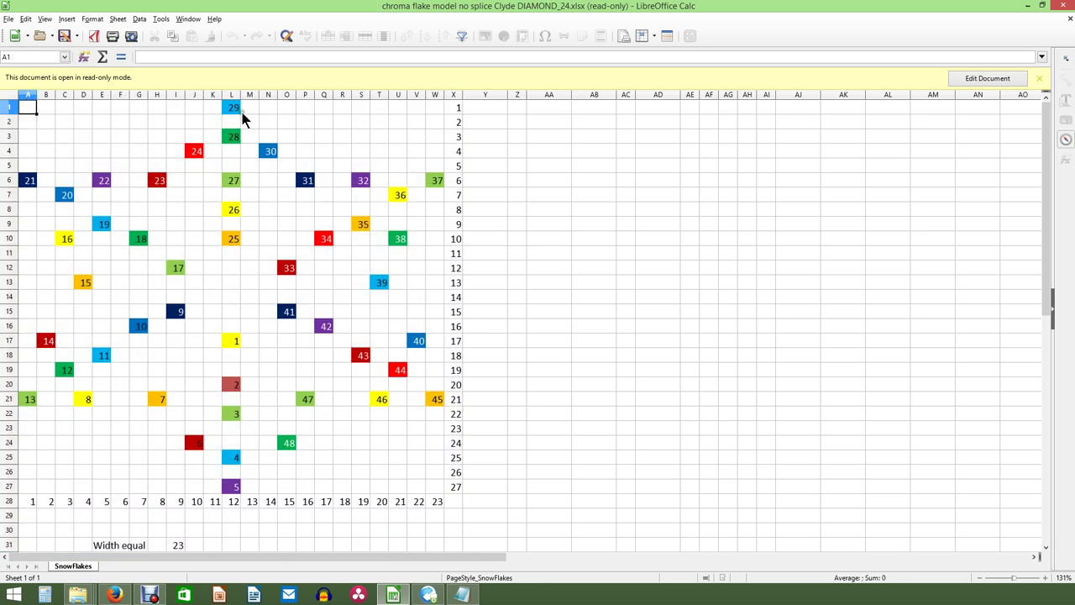
{"action": "left_click", "coordinate": [453, 108]}
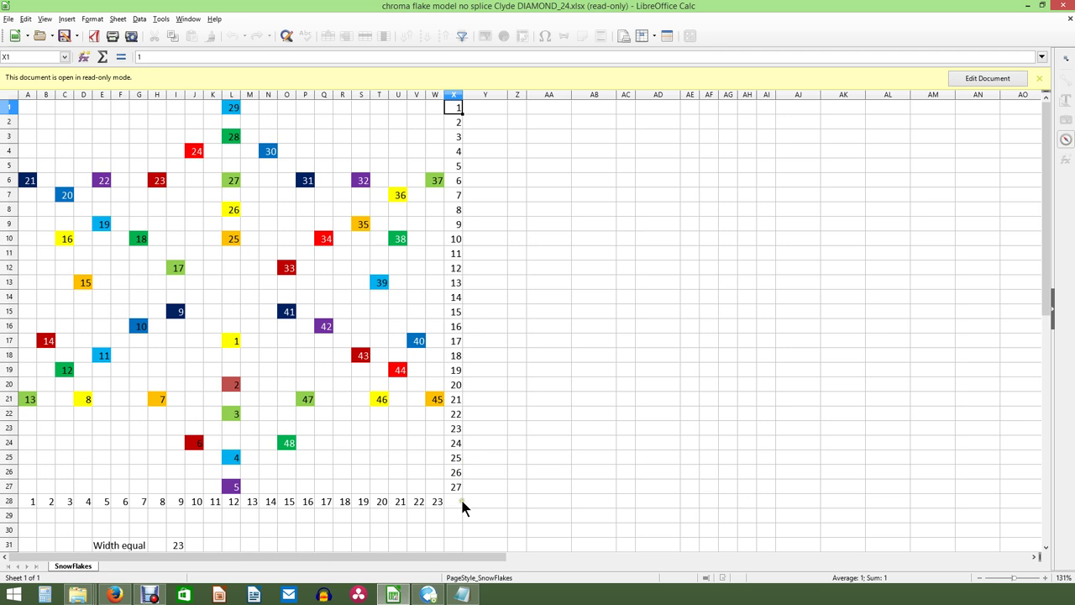
{"action": "left_click", "coordinate": [104, 504]}
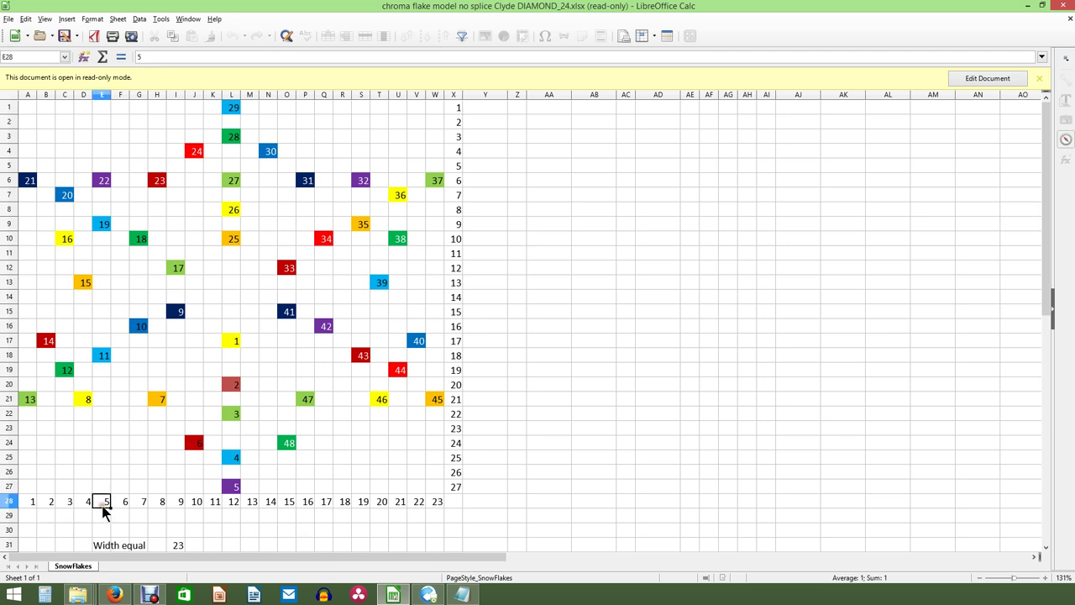
{"action": "left_click", "coordinate": [157, 472]}
{"action": "scroll", "coordinate": [156, 469], "scroll_direction": "down", "scroll_amount": 3}
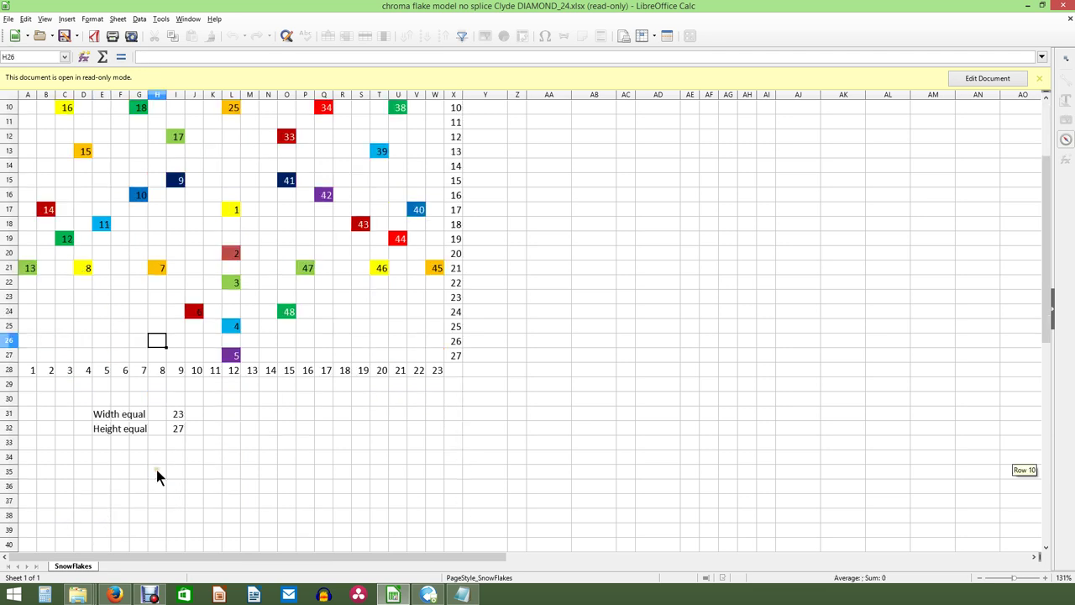
{"action": "left_click_drag", "start_coordinate": [197, 418], "coordinate": [103, 452]}
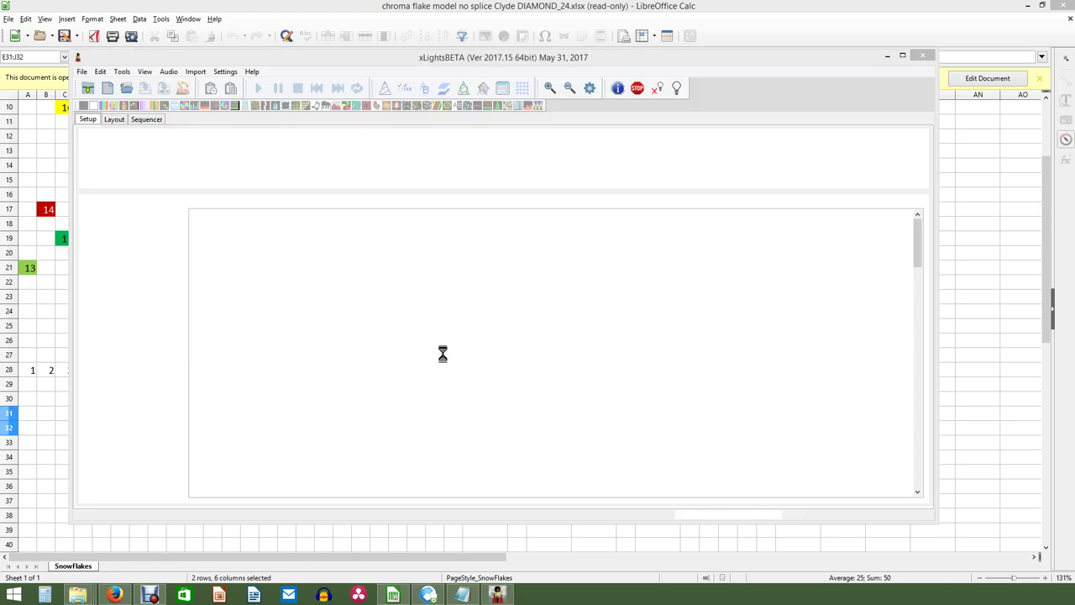
- Pin the running xLights program to the taskbar
{"action": "left_click_drag", "start_coordinate": [411, 58], "coordinate": [409, 55]}
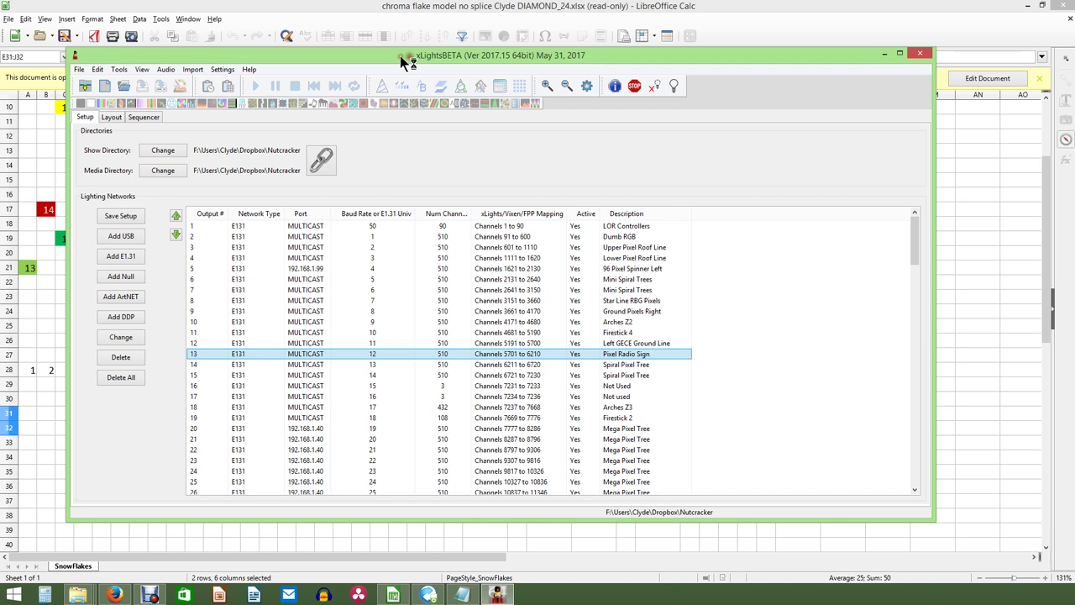
{"action": "right_click", "coordinate": [498, 594]}
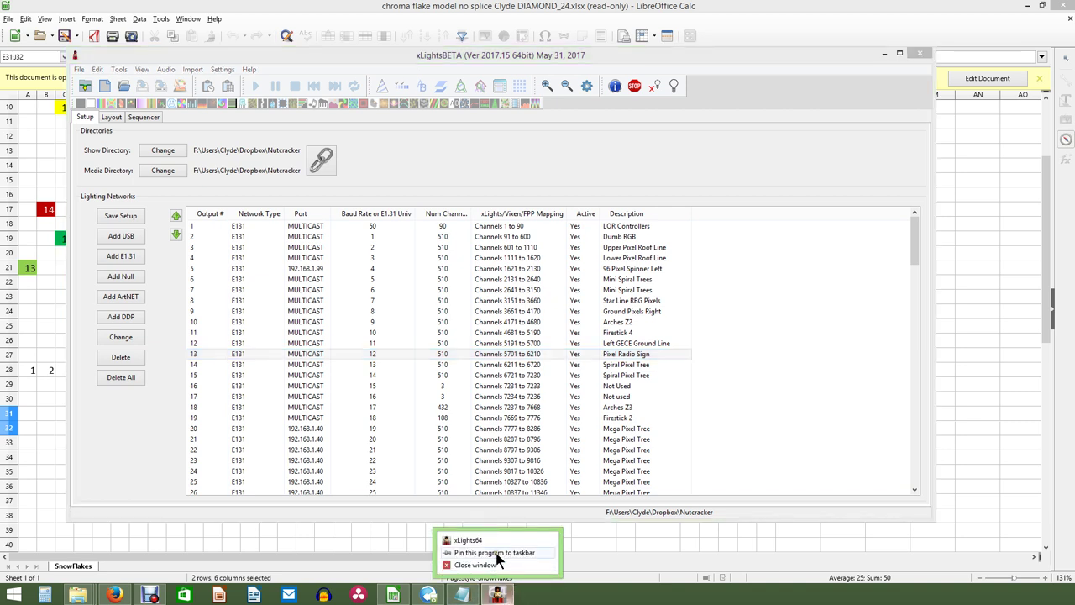
{"action": "left_click", "coordinate": [561, 81]}
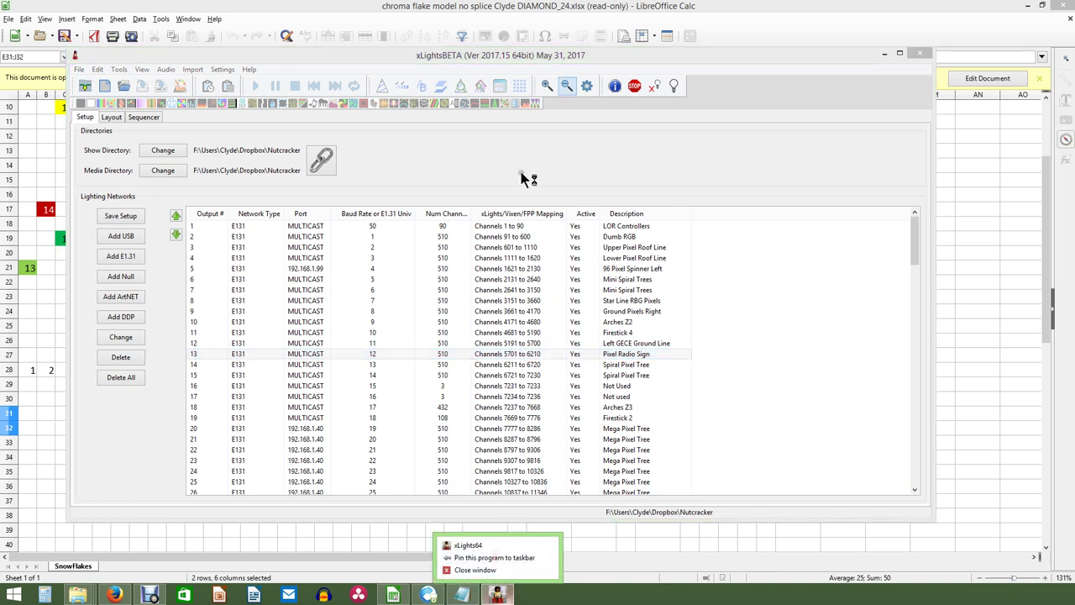
{"action": "right_click", "coordinate": [497, 594]}
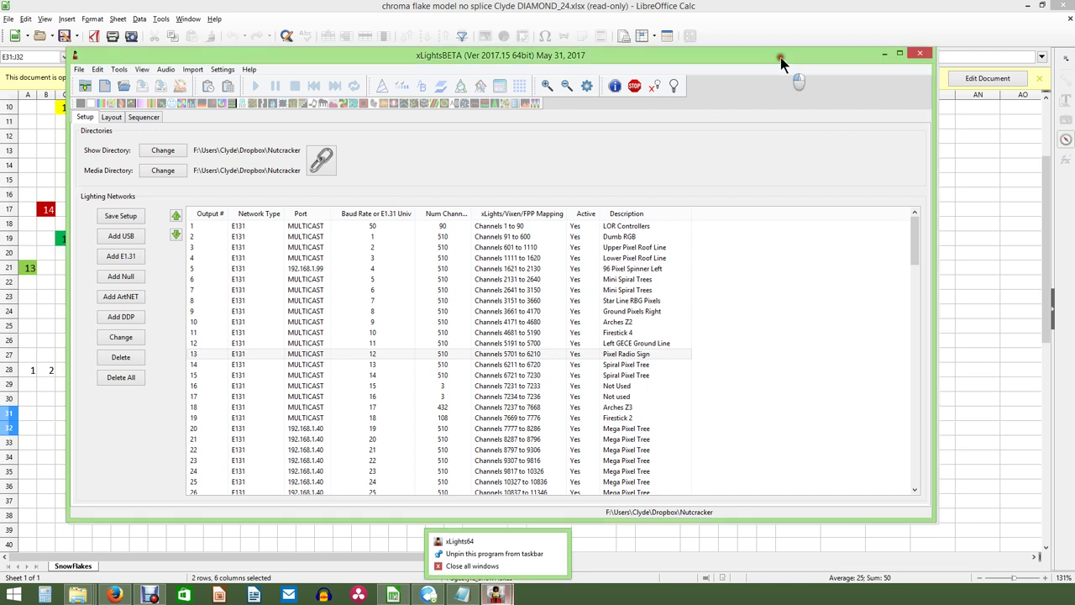
- Close the duplicate xLights window and minimize the remaining one to return to the snowflake spreadsheet
{"action": "left_click_drag", "start_coordinate": [780, 58], "coordinate": [831, 61]}
{"action": "mouse_move", "coordinate": [497, 594]}
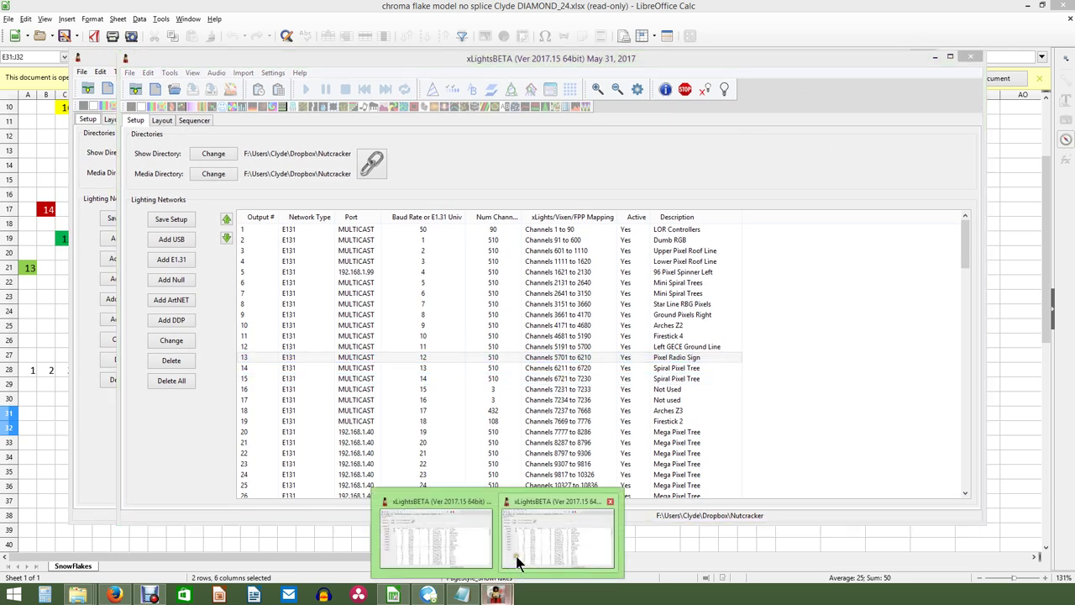
{"action": "left_click", "coordinate": [611, 503]}
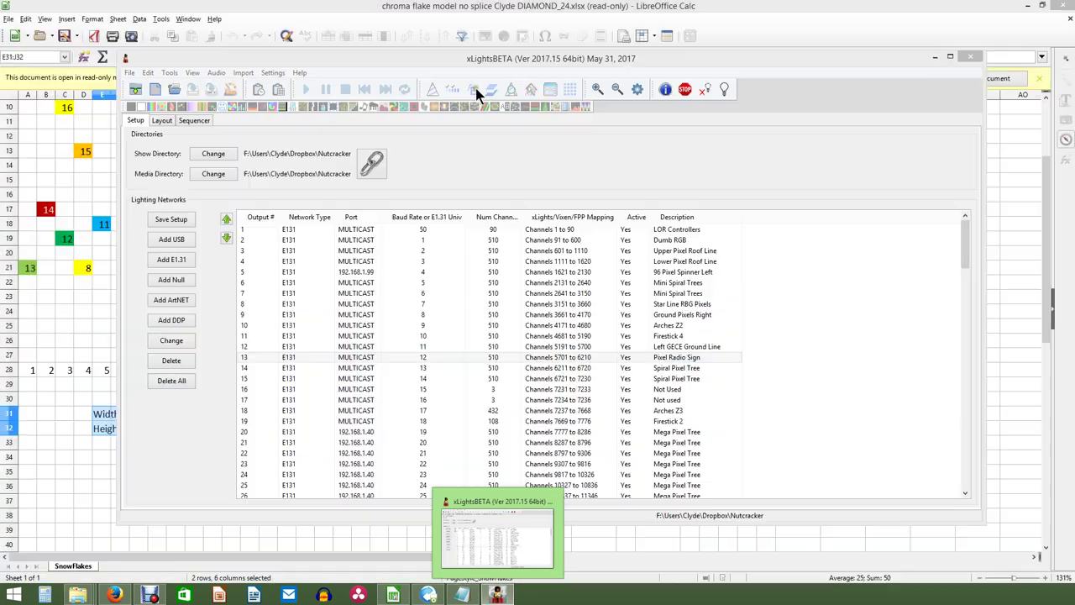
{"action": "left_click_drag", "start_coordinate": [466, 60], "coordinate": [481, 74]}
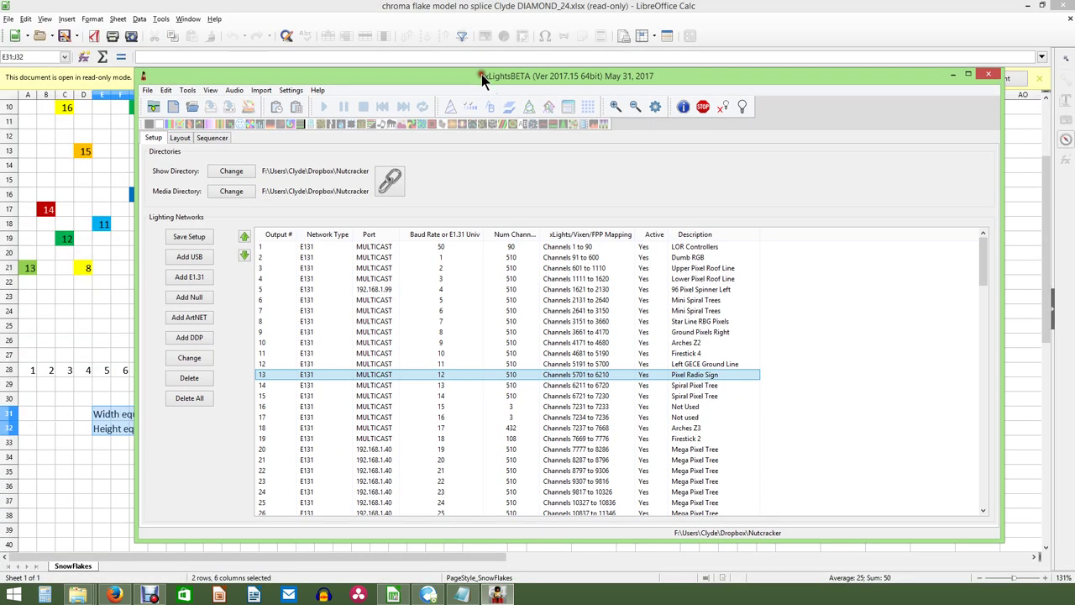
{"action": "left_click", "coordinate": [956, 72]}
- Copy the full snowflake grid A1:W27, excluding the row and column numbering, and bring the width and height entries into view
{"action": "left_click_drag", "start_coordinate": [434, 355], "coordinate": [15, 105]}
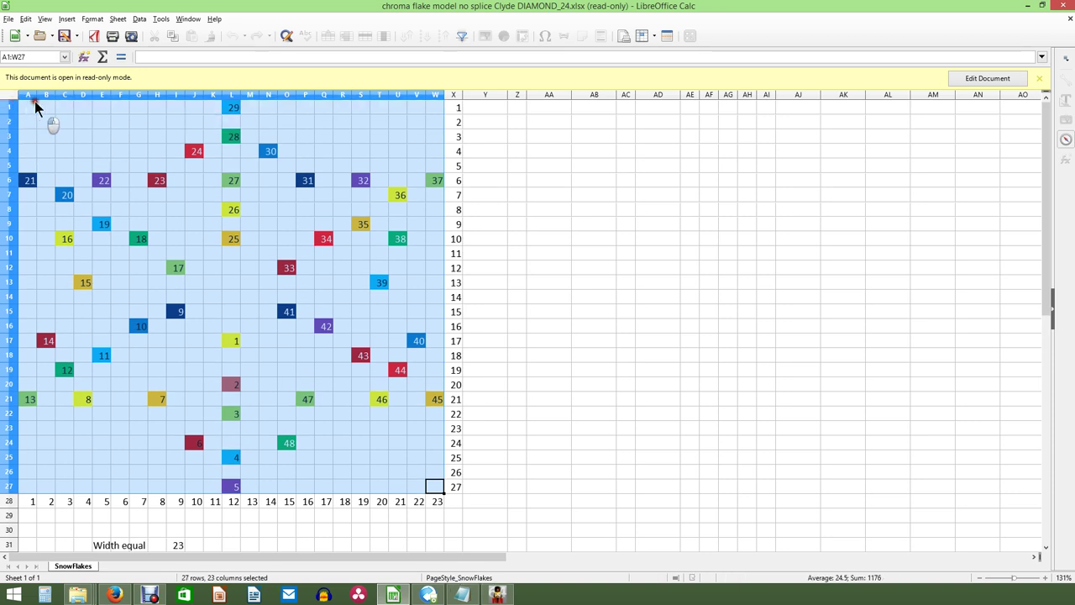
{"action": "right_click", "coordinate": [221, 369]}
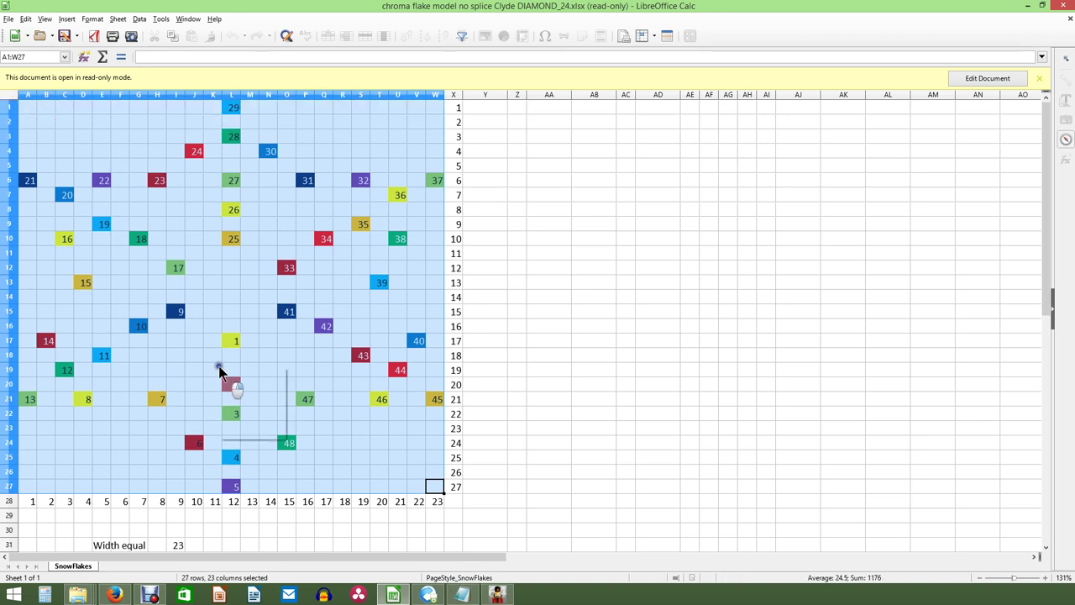
{"action": "left_click", "coordinate": [232, 388]}
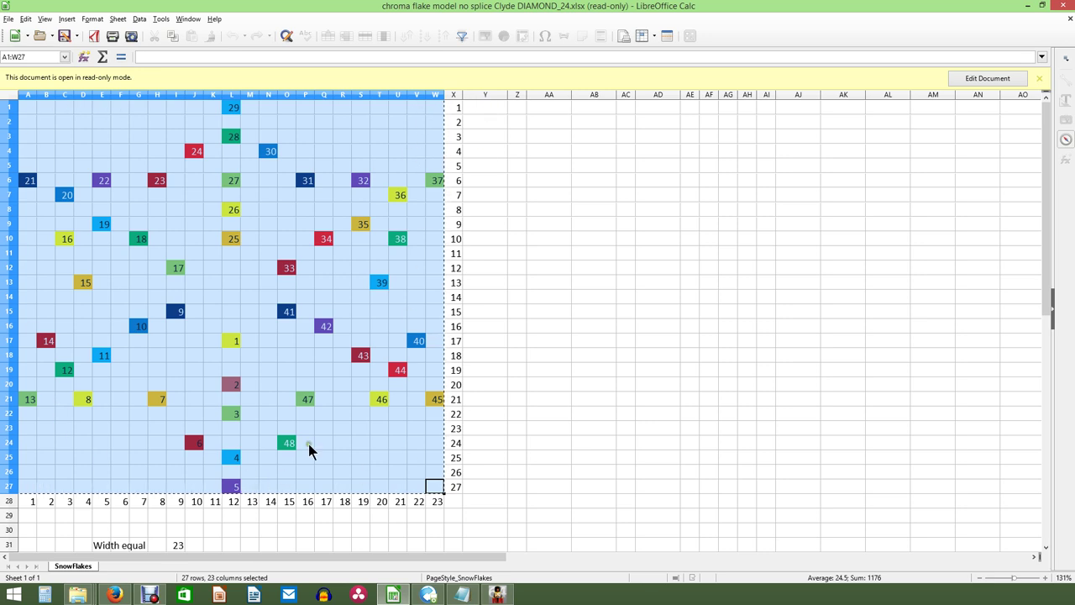
{"action": "scroll", "coordinate": [159, 521], "scroll_direction": "down", "scroll_amount": 3}
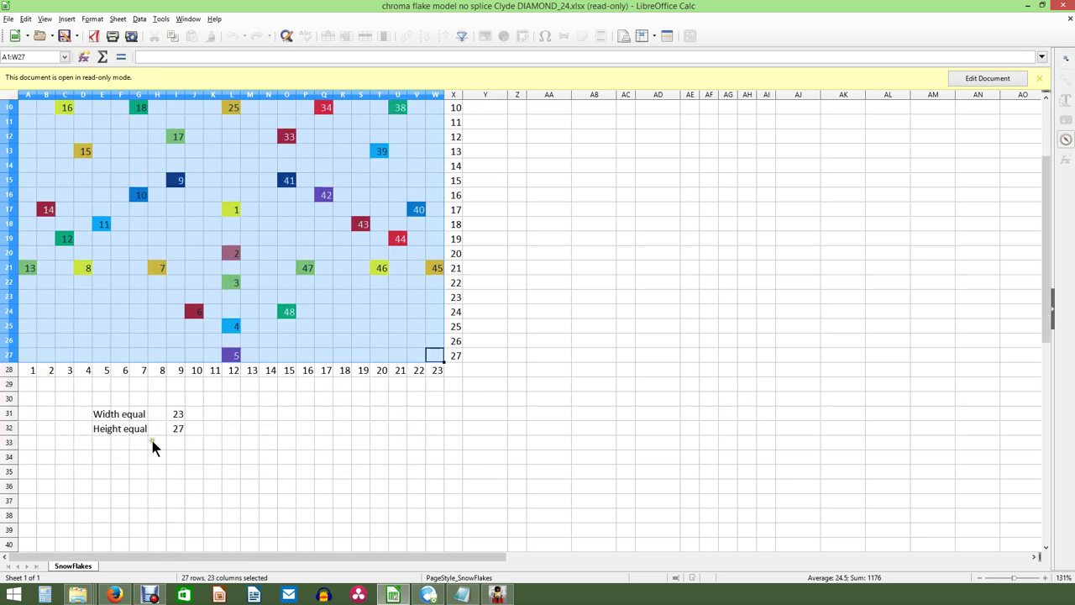
- Switch to the xLights layout and draw a new Custom model in the empty sky area above the roof line, near the tree's star
{"action": "left_click", "coordinate": [368, 595]}
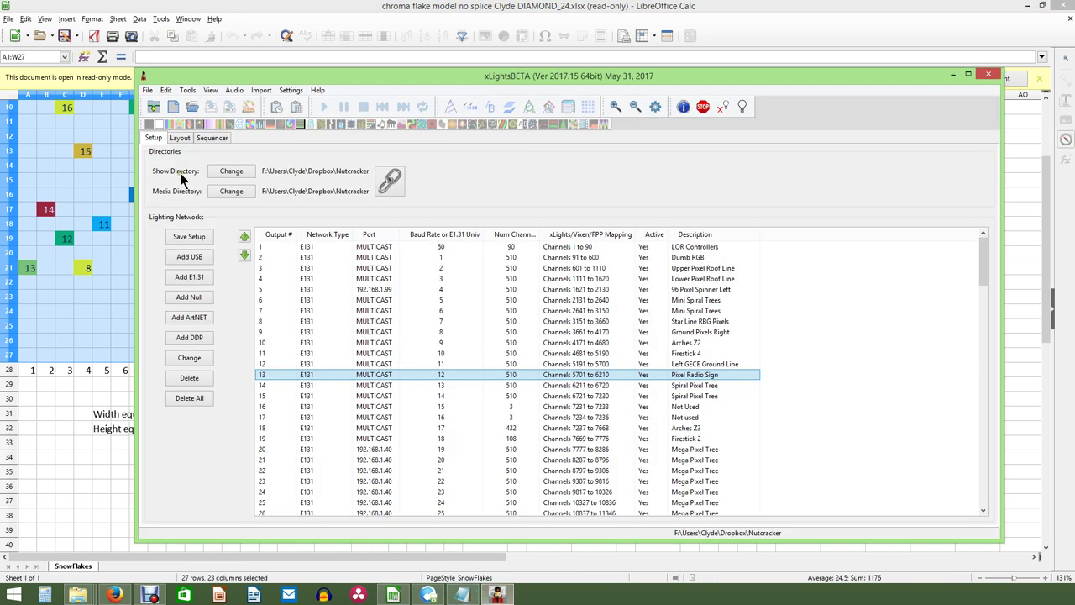
{"action": "left_click", "coordinate": [188, 141]}
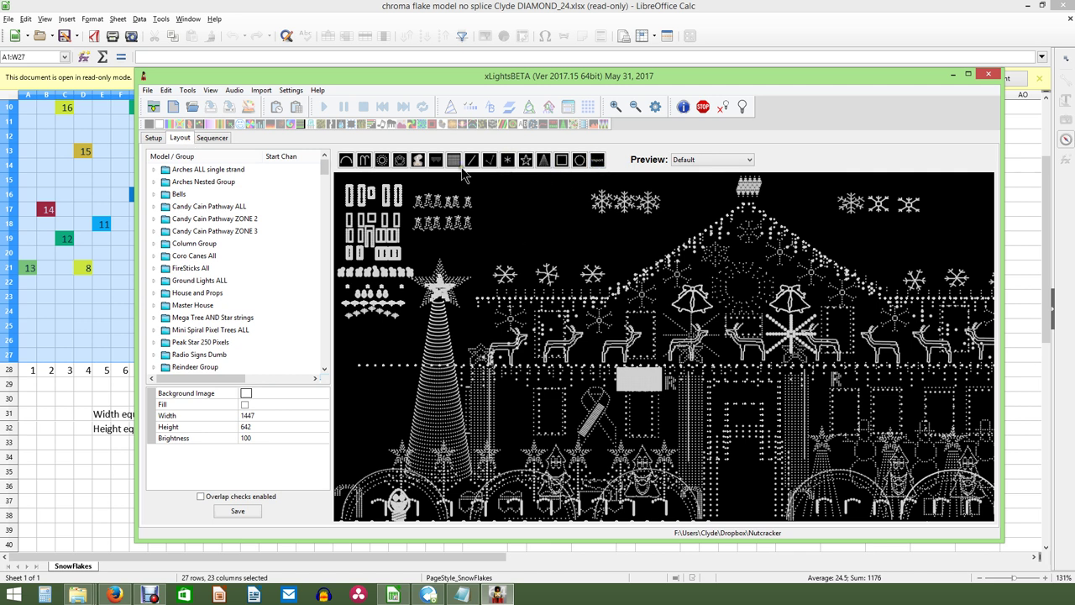
{"action": "left_click", "coordinate": [401, 162]}
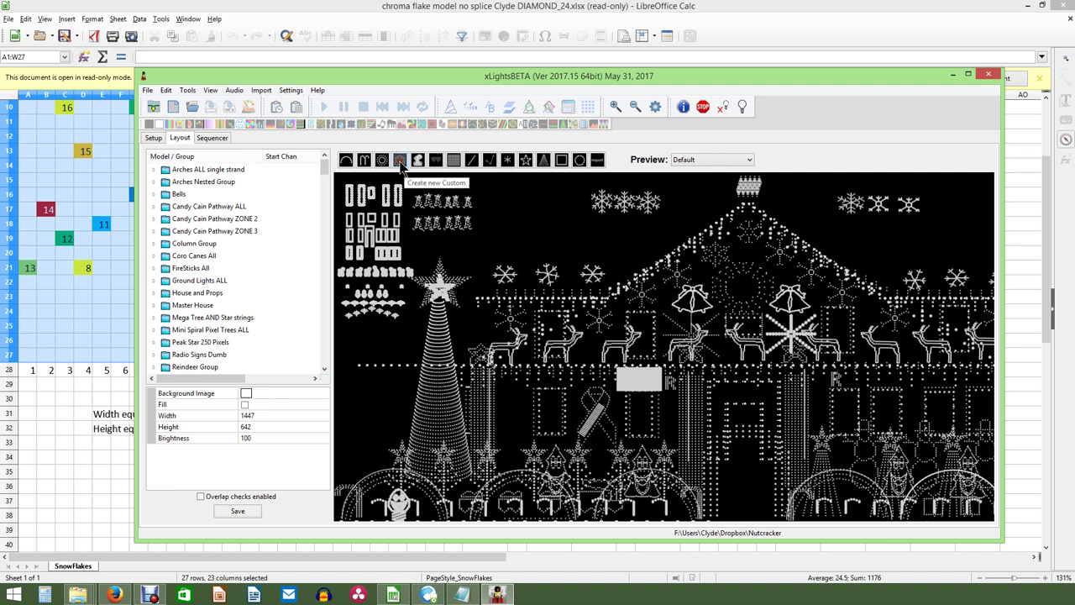
{"action": "left_click_drag", "start_coordinate": [508, 210], "coordinate": [535, 239]}
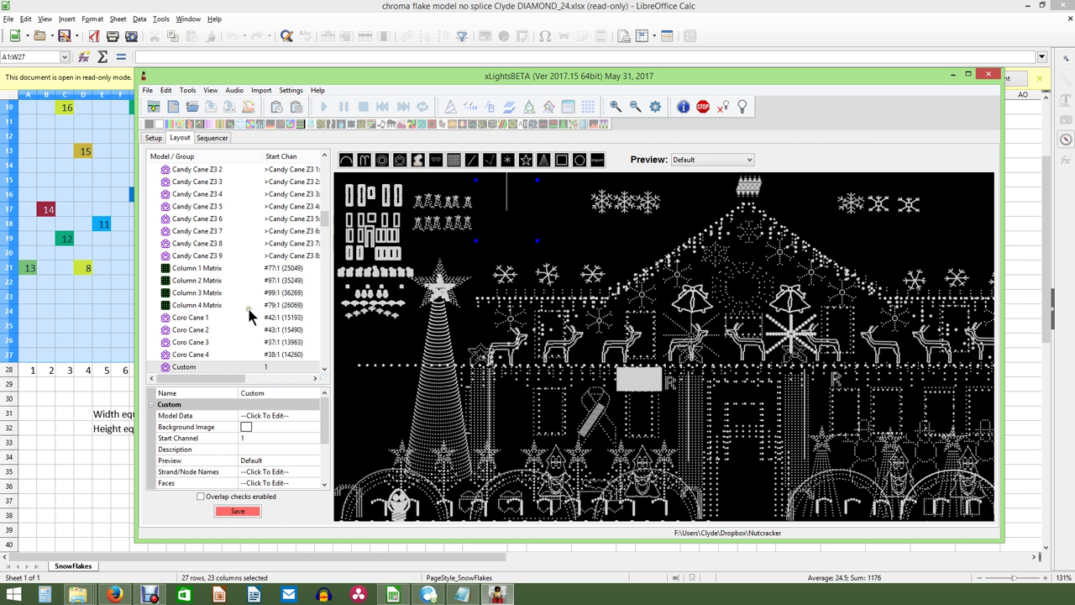
- Rename the new custom model as Delete Snowflake
{"action": "left_click", "coordinate": [281, 395]}
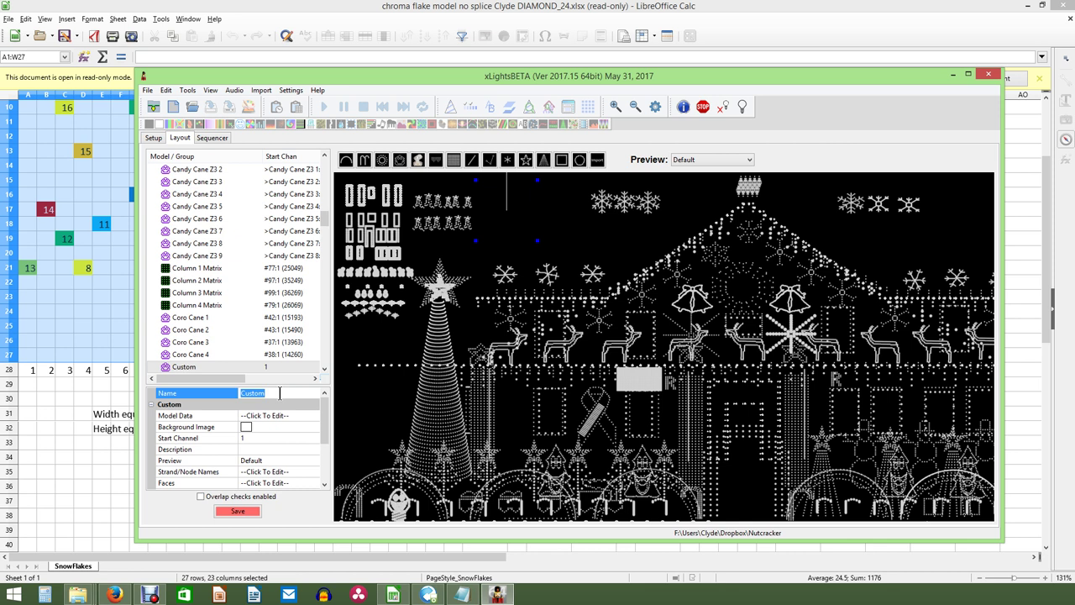
{"action": "type", "text": "Delete Snowflake"}
{"action": "left_click", "coordinate": [300, 394]}
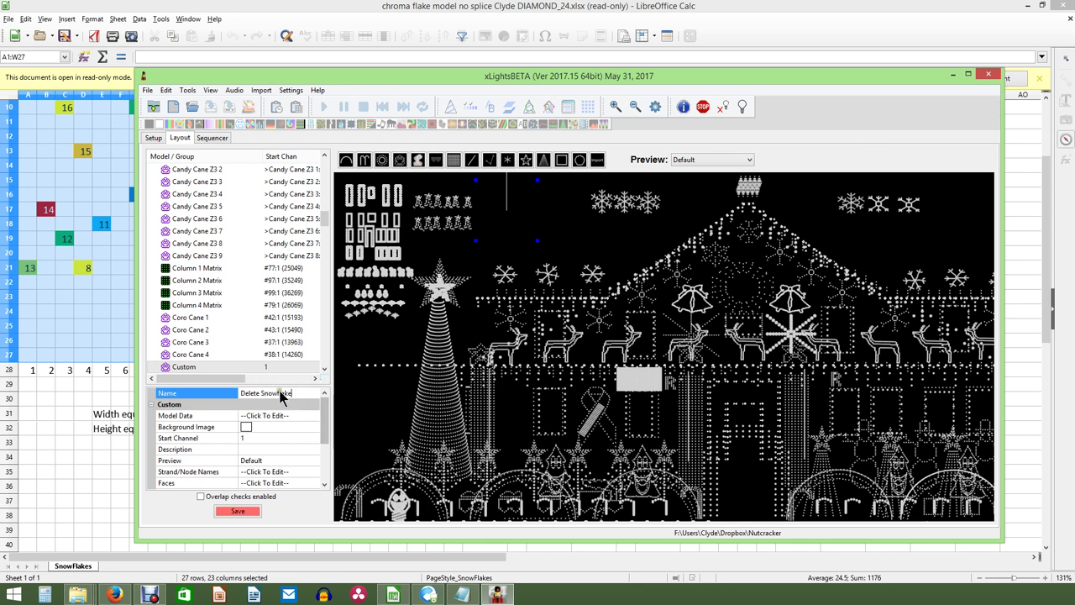
{"action": "left_click", "coordinate": [279, 415]}
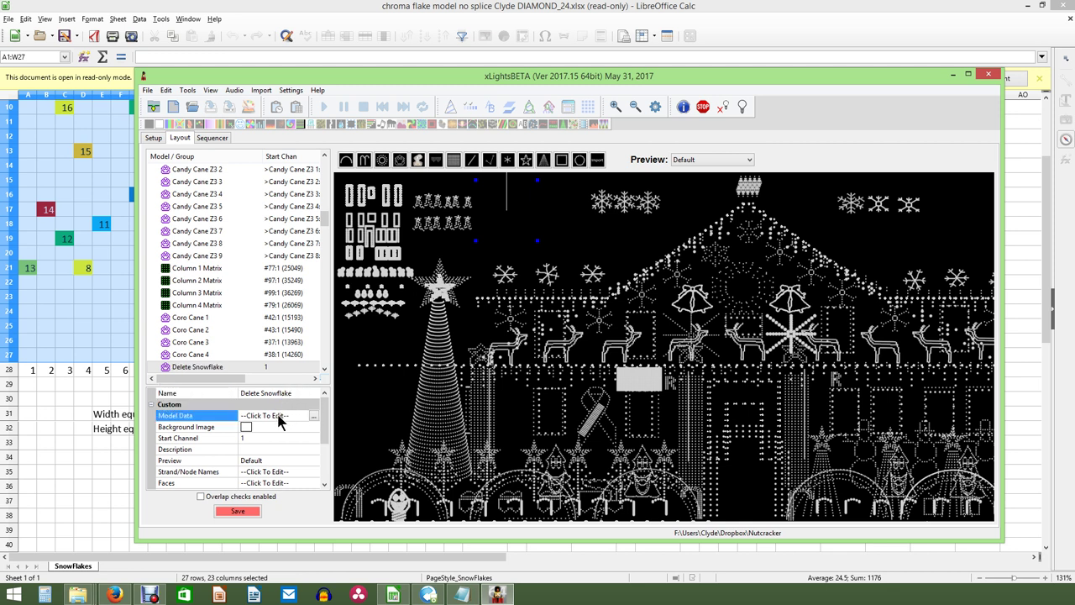
{"action": "left_click", "coordinate": [313, 416]}
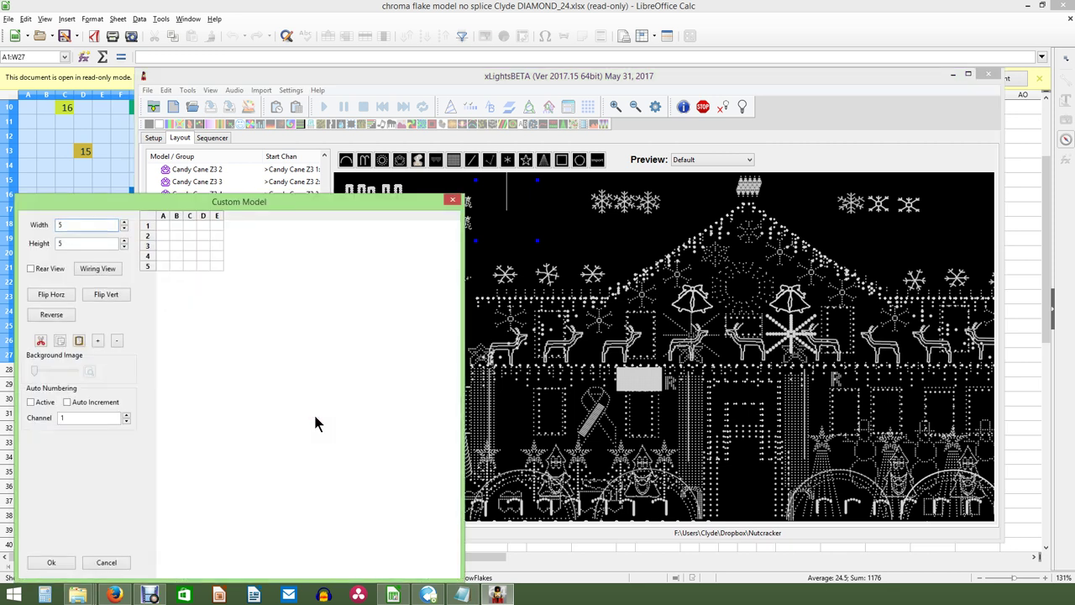
{"action": "left_click", "coordinate": [453, 200]}
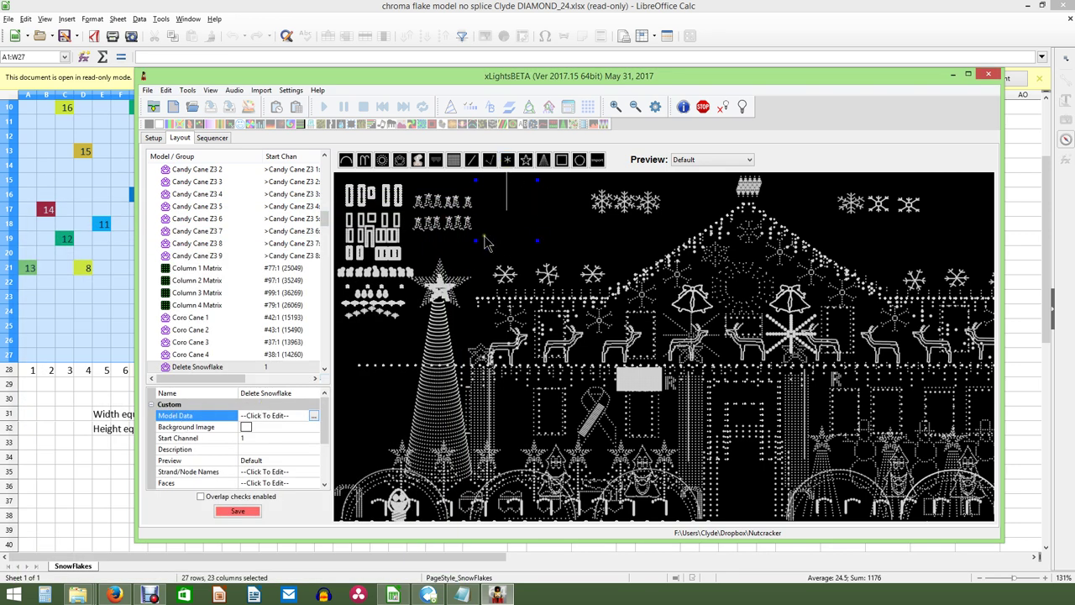
{"action": "left_click", "coordinate": [313, 415]}
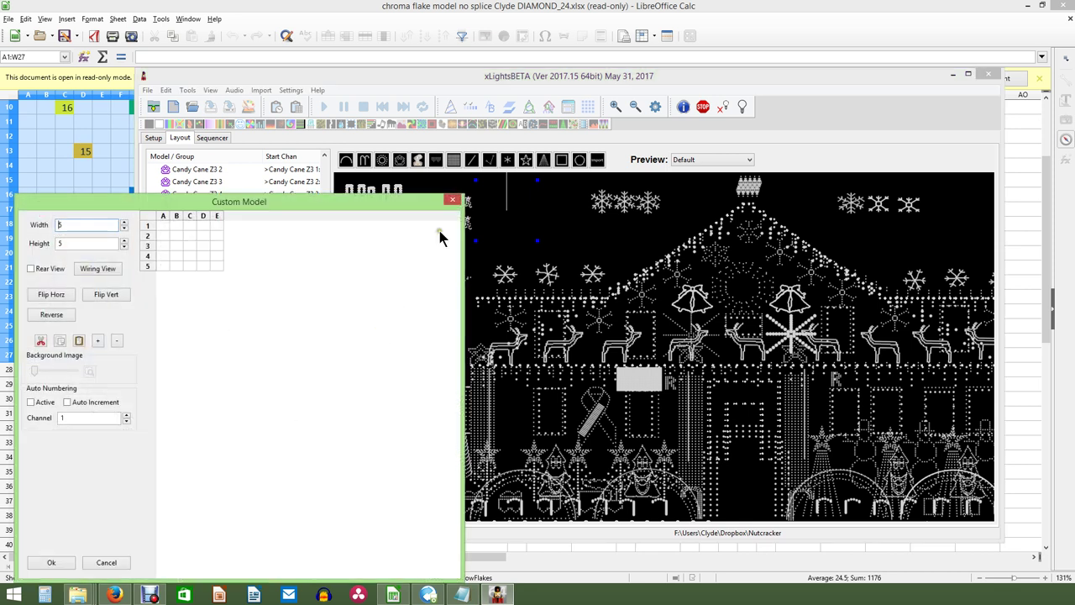
{"action": "left_click", "coordinate": [452, 199]}
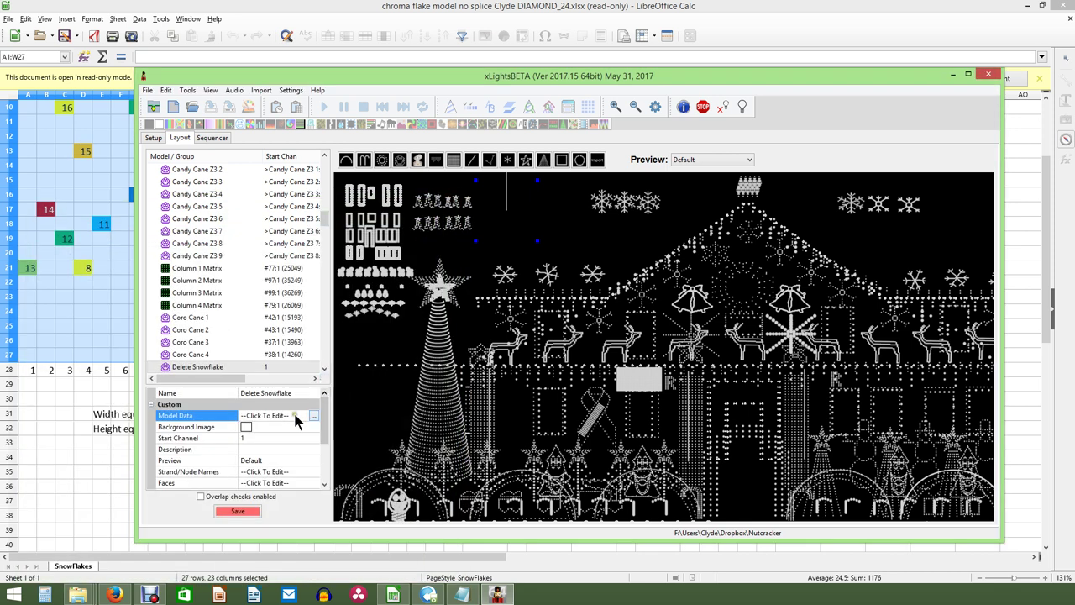
{"action": "left_click", "coordinate": [262, 425]}
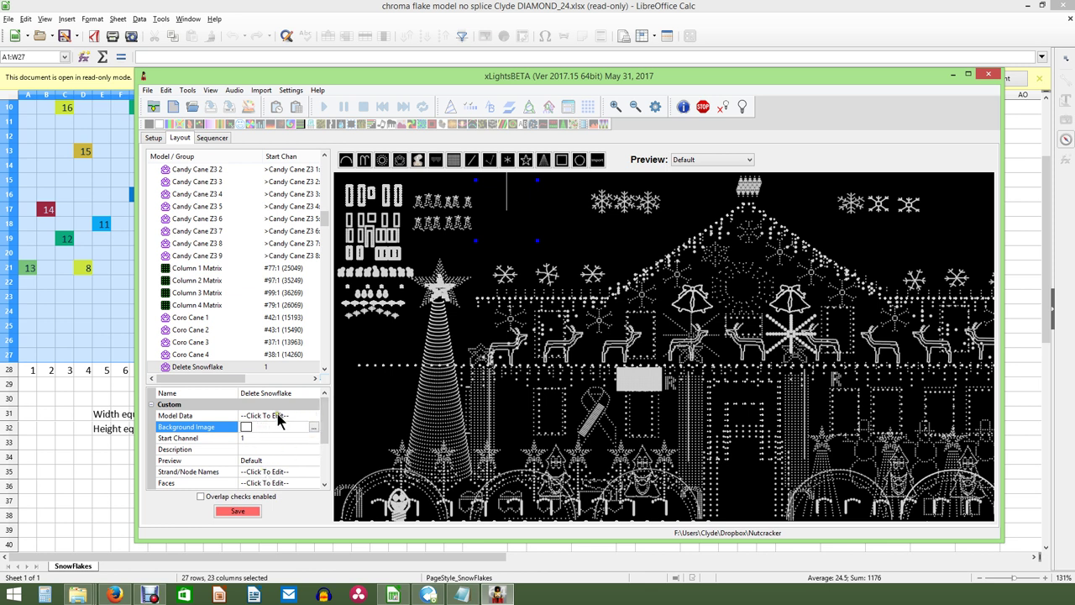
- Open the Delete Snowflake model data and set its grid to the spreadsheet's dimensions, width 23 and height 27
{"action": "left_click", "coordinate": [169, 416]}
{"action": "left_click", "coordinate": [312, 417]}
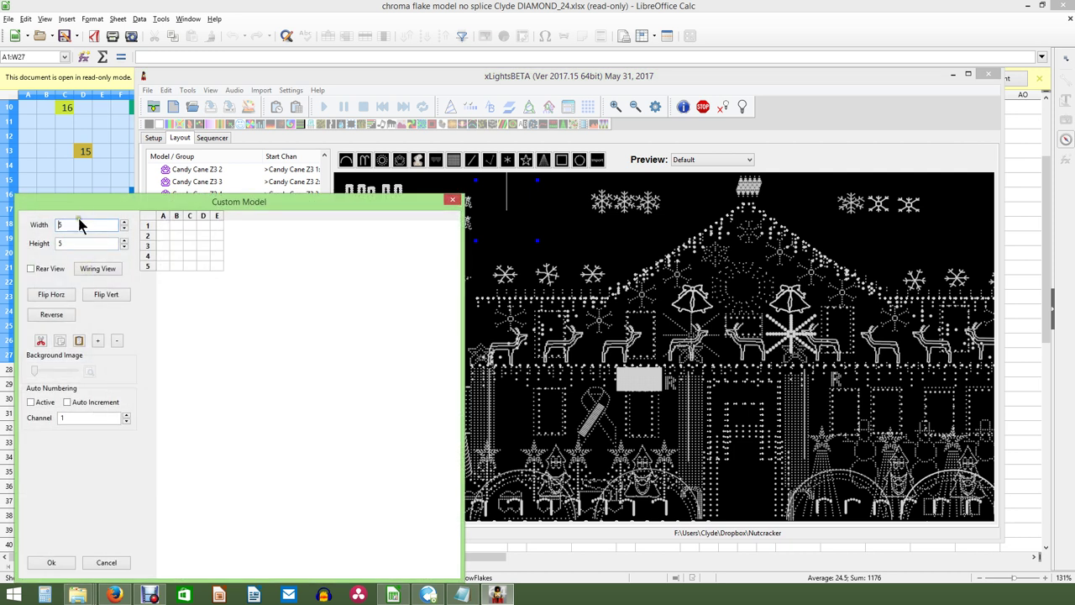
{"action": "left_click_drag", "start_coordinate": [72, 202], "coordinate": [309, 189]}
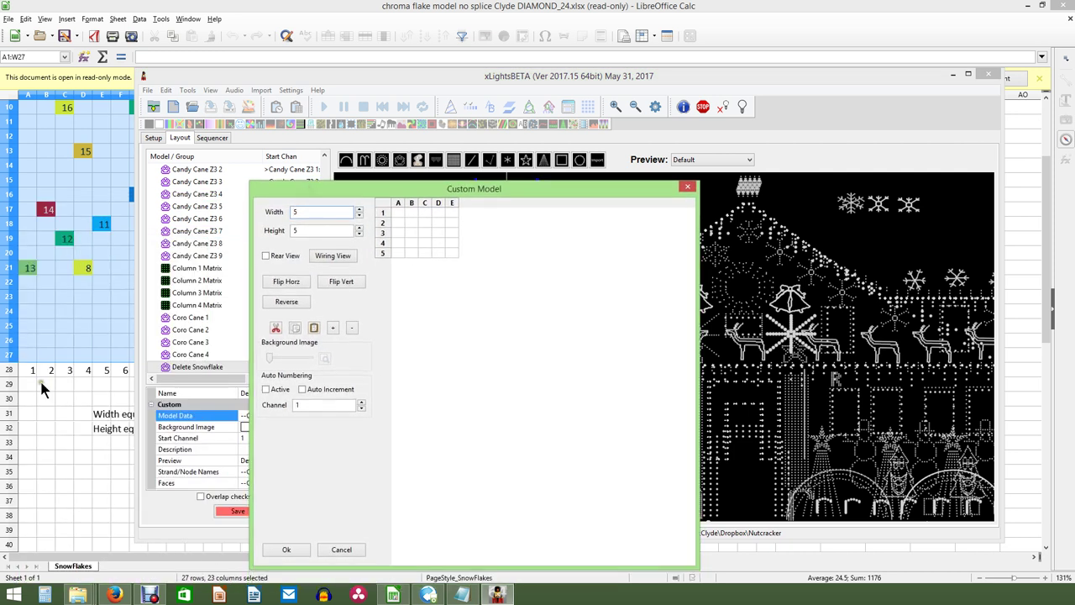
{"action": "left_click", "coordinate": [76, 410]}
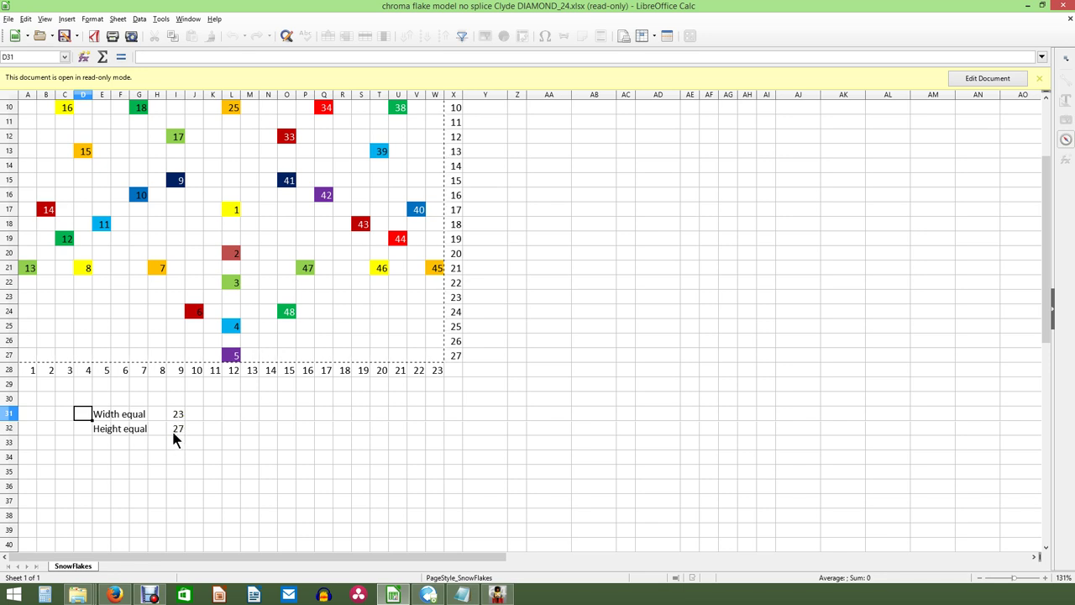
{"action": "key", "text": "alt+Tab"}
{"action": "left_click_drag", "start_coordinate": [299, 211], "coordinate": [273, 211]}
{"action": "type", "text": "23"}
{"action": "key", "text": "Tab"}
{"action": "type", "text": "27"}
{"action": "left_click", "coordinate": [328, 212]}
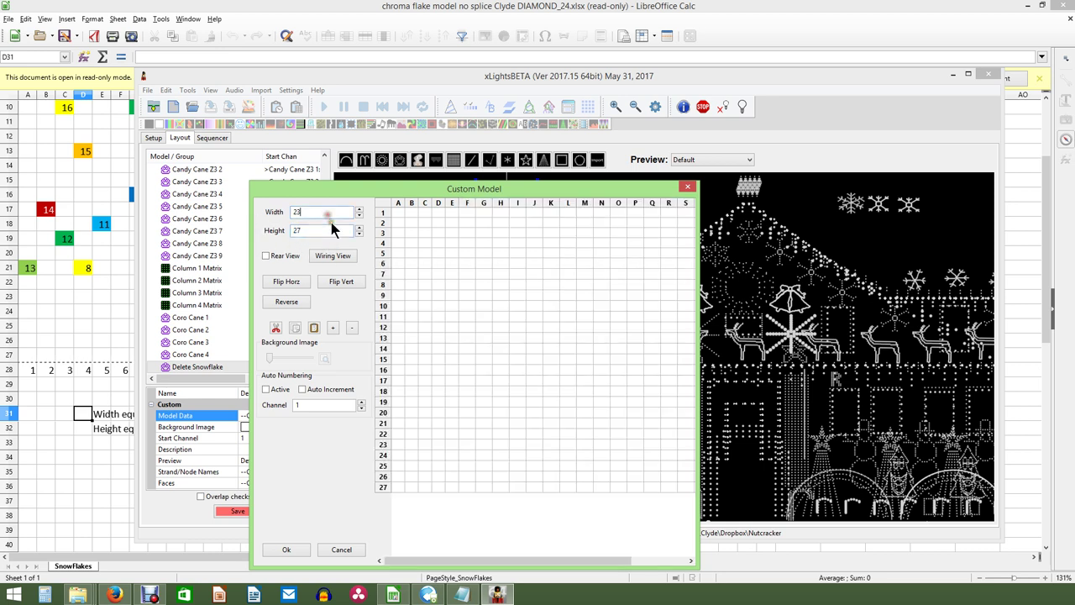
{"action": "left_click", "coordinate": [334, 230]}
- Paste the copied snowflake layout into the custom model grid, widen the dialog to show all columns and accept the model data
{"action": "left_click", "coordinate": [315, 328]}
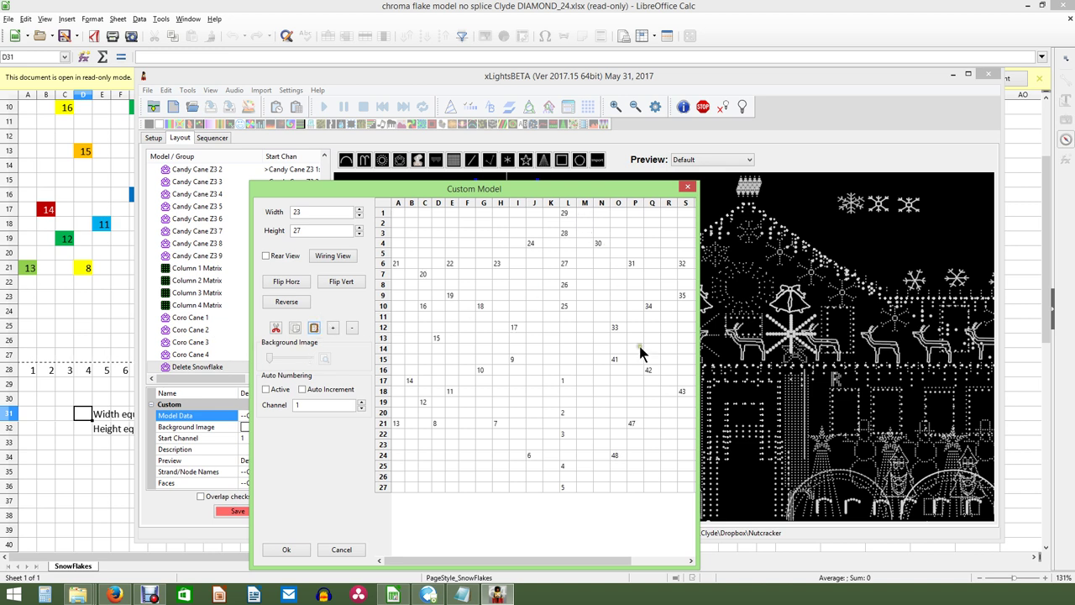
{"action": "left_click_drag", "start_coordinate": [694, 430], "coordinate": [779, 451]}
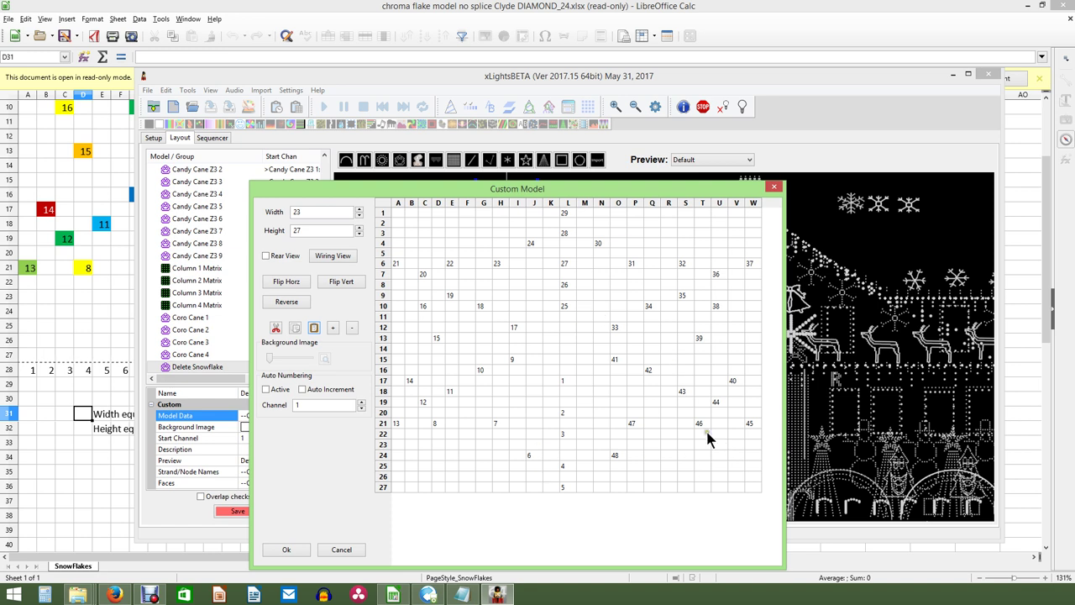
{"action": "left_click", "coordinate": [291, 547]}
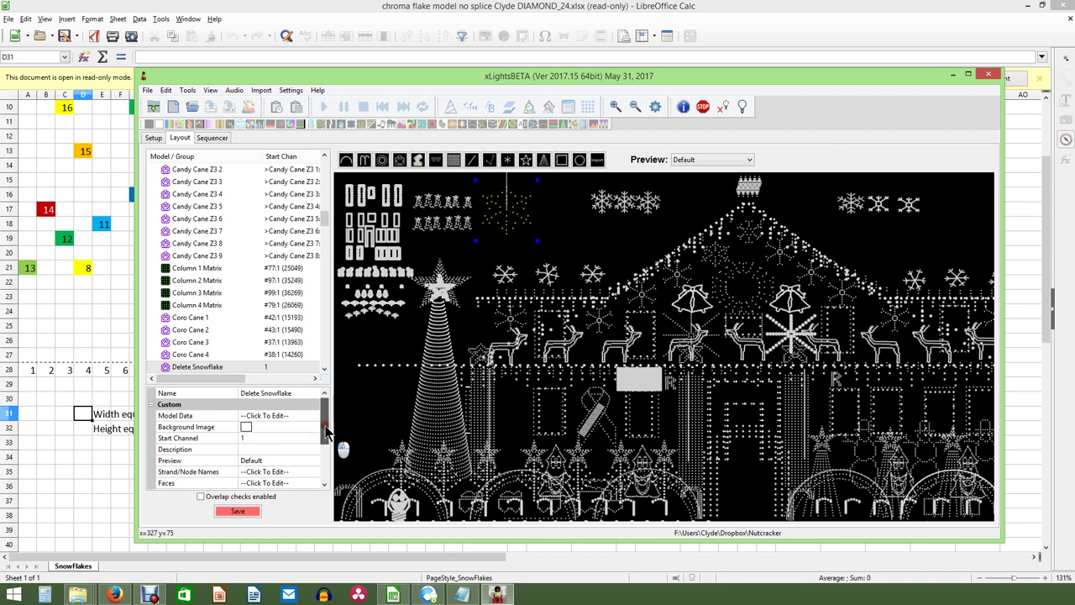
- Try offsetting the Delete Snowflake model's start channel from a universe number
{"action": "left_click_drag", "start_coordinate": [324, 423], "coordinate": [324, 427]}
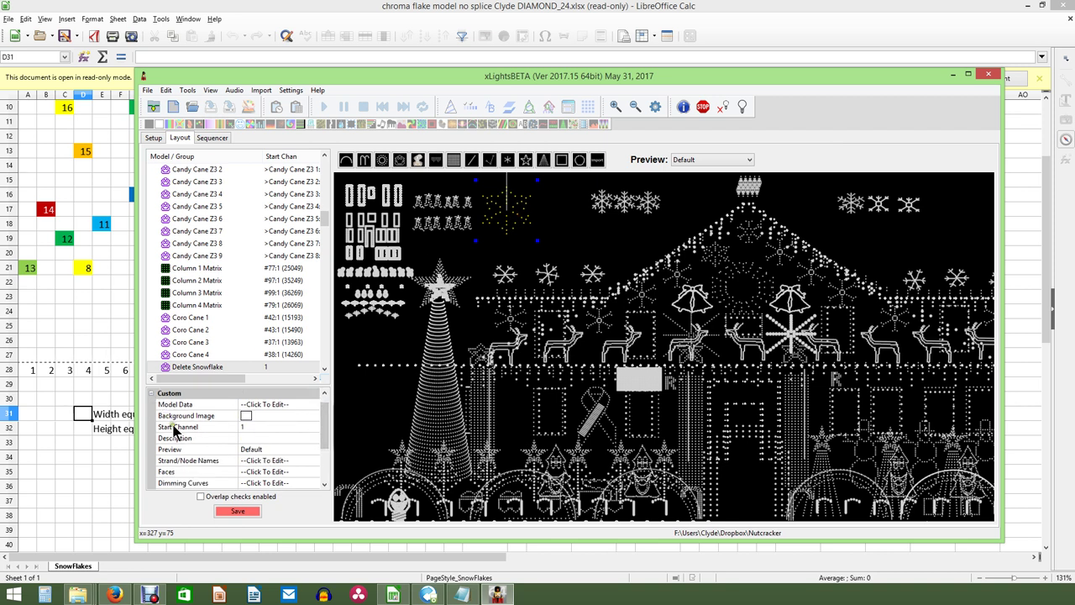
{"action": "left_click", "coordinate": [178, 427]}
{"action": "left_click", "coordinate": [313, 429]}
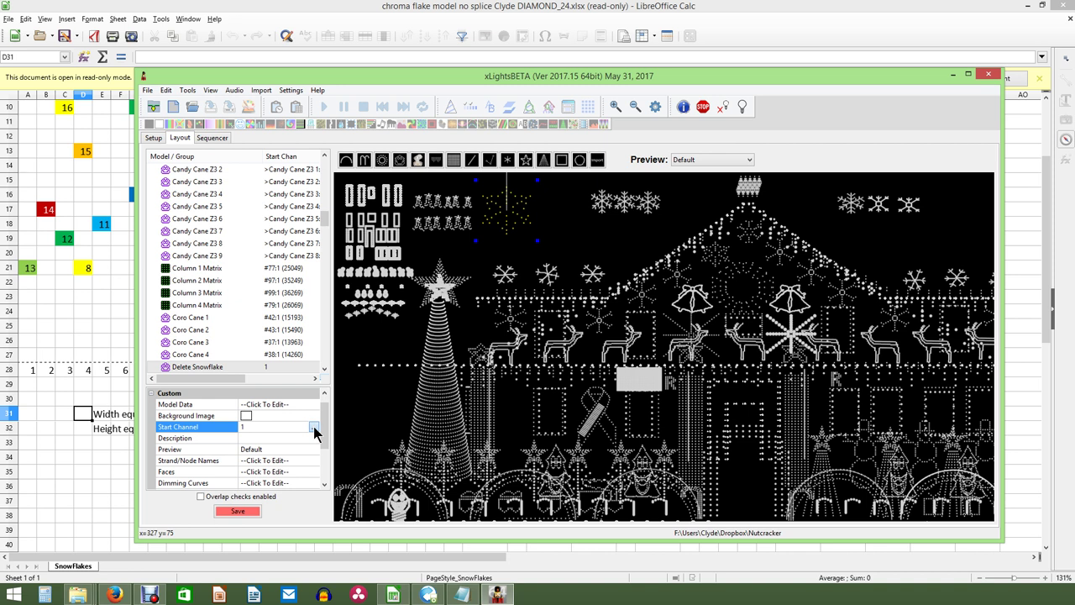
{"action": "left_click_drag", "start_coordinate": [263, 123], "coordinate": [534, 215]}
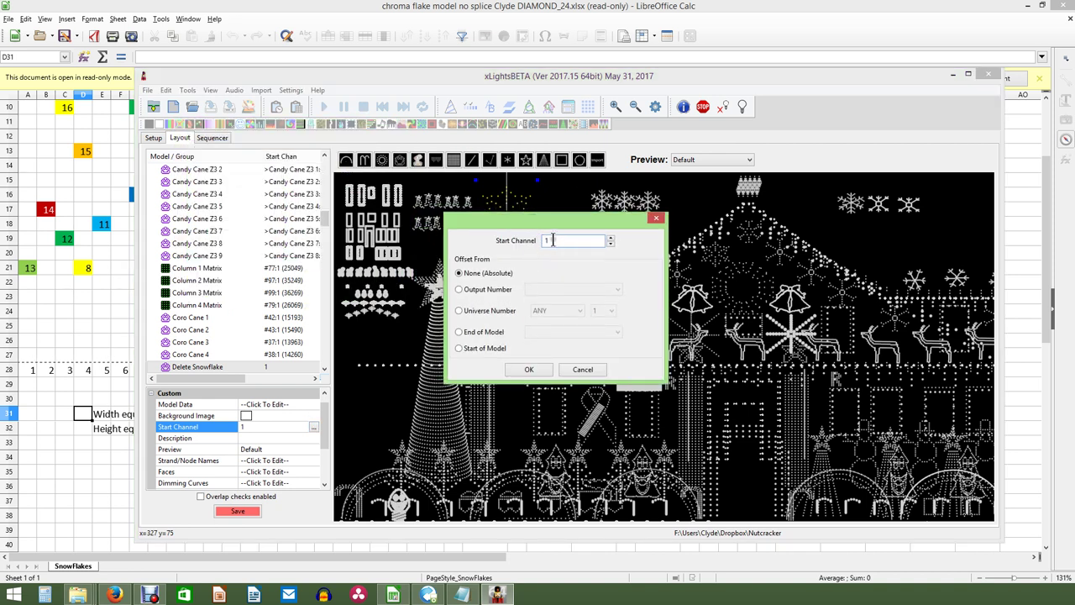
{"action": "left_click", "coordinate": [561, 241]}
{"action": "left_click", "coordinate": [458, 311]}
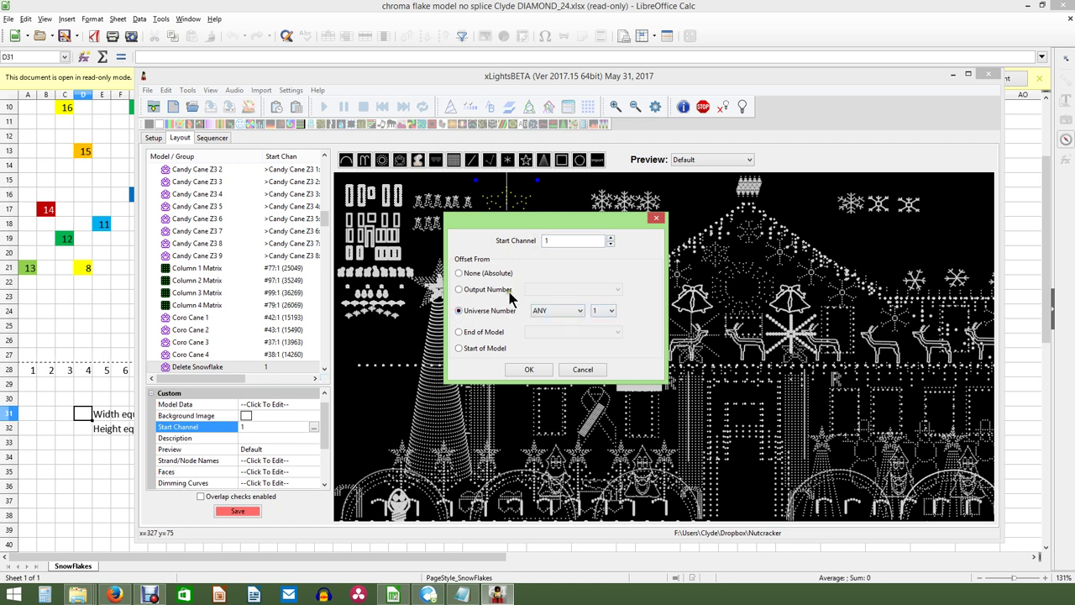
{"action": "left_click_drag", "start_coordinate": [556, 242], "coordinate": [536, 243]}
{"action": "left_click", "coordinate": [581, 370]}
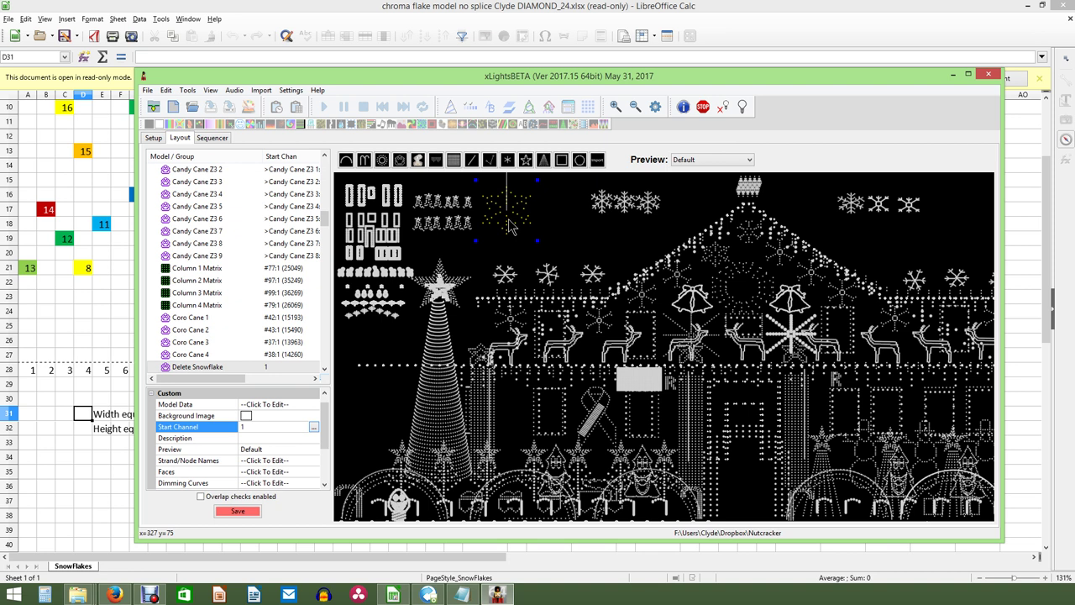
- Switch from xLights to the Diamond snowflake spreadsheet and view the full node layout from the first row
{"action": "left_click_drag", "start_coordinate": [584, 81], "coordinate": [571, 0]}
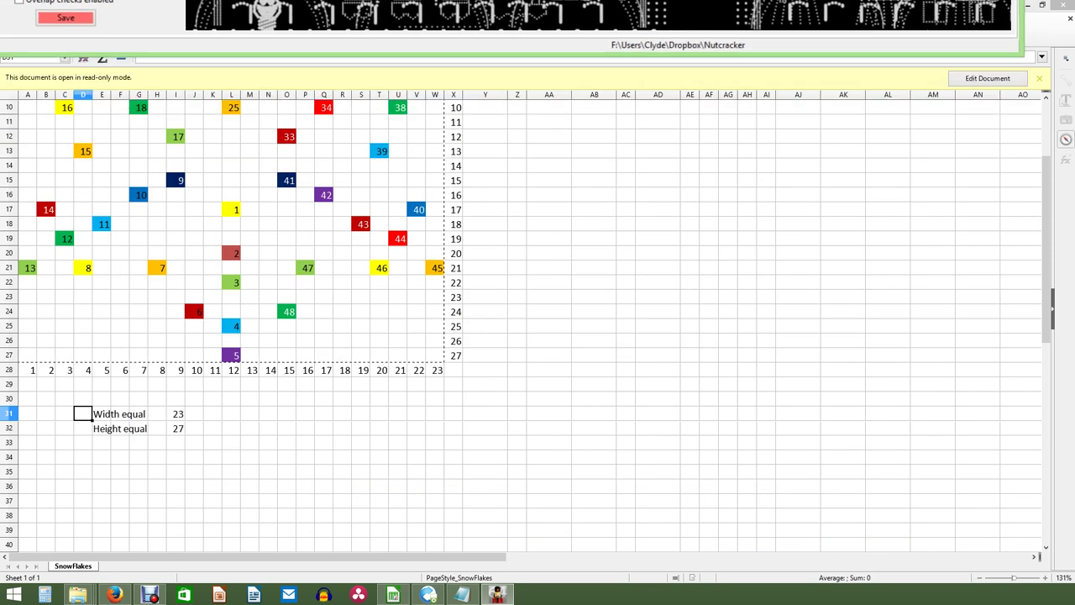
{"action": "left_click", "coordinate": [322, 357]}
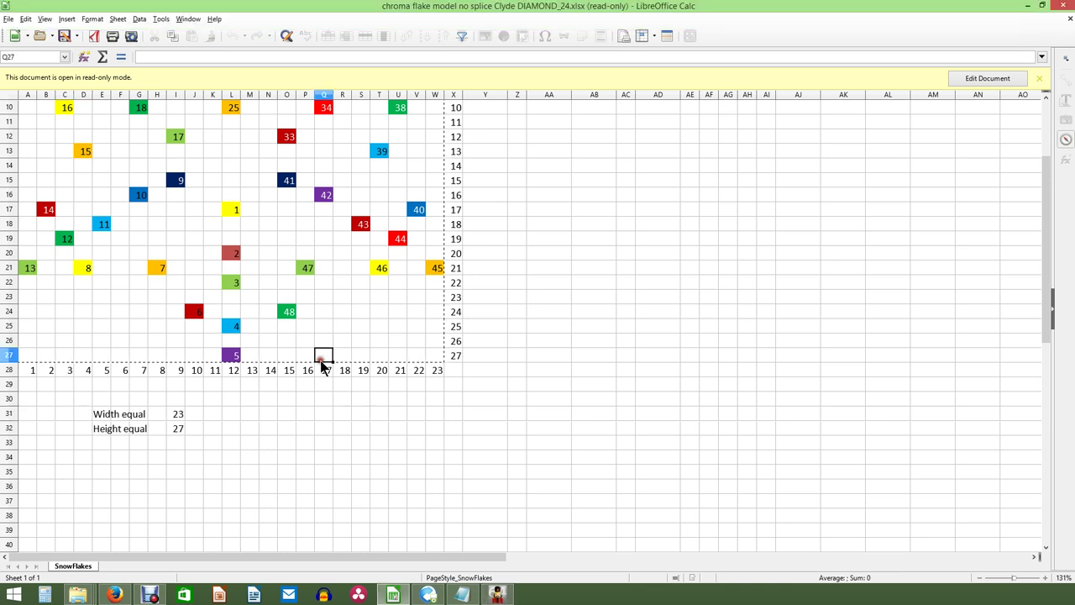
{"action": "scroll", "coordinate": [322, 359], "scroll_direction": "up", "scroll_amount": 3}
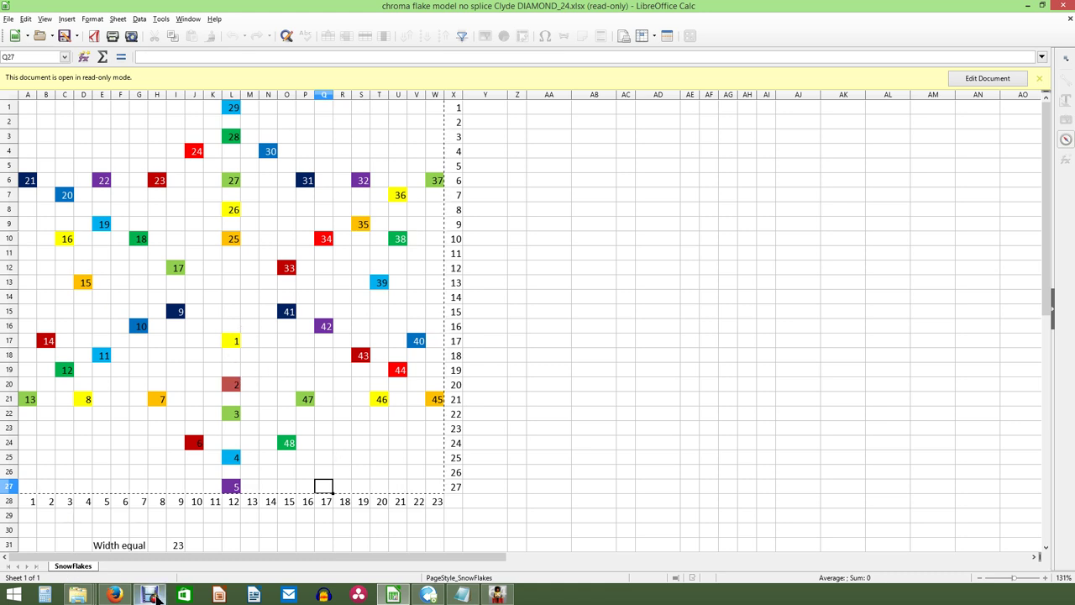
- Open chroma flake model no splice DIAMOND_24.xlsx from the ChromaFlakes_12_16_24 folder, view its node layout and close it
{"action": "mouse_move", "coordinate": [78, 593]}
{"action": "left_click", "coordinate": [295, 552]}
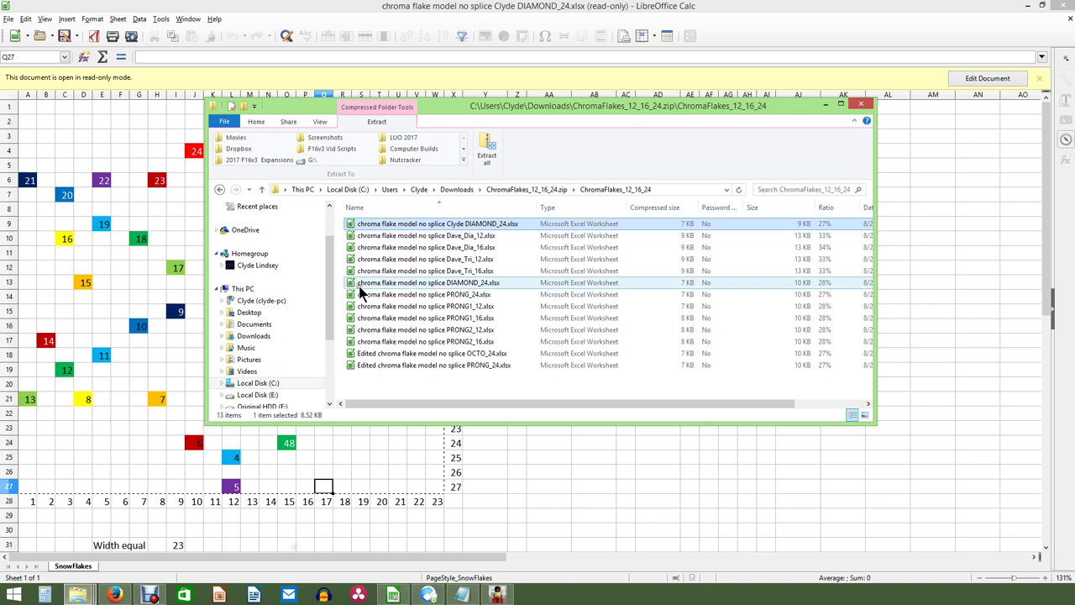
{"action": "double_click", "coordinate": [418, 283]}
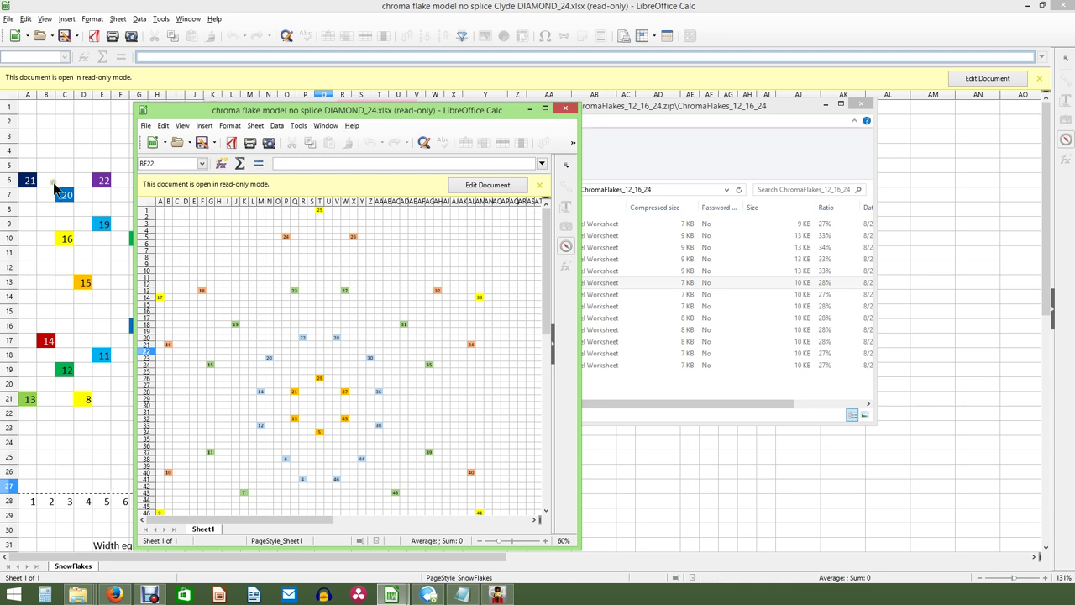
{"action": "left_click", "coordinate": [567, 110]}
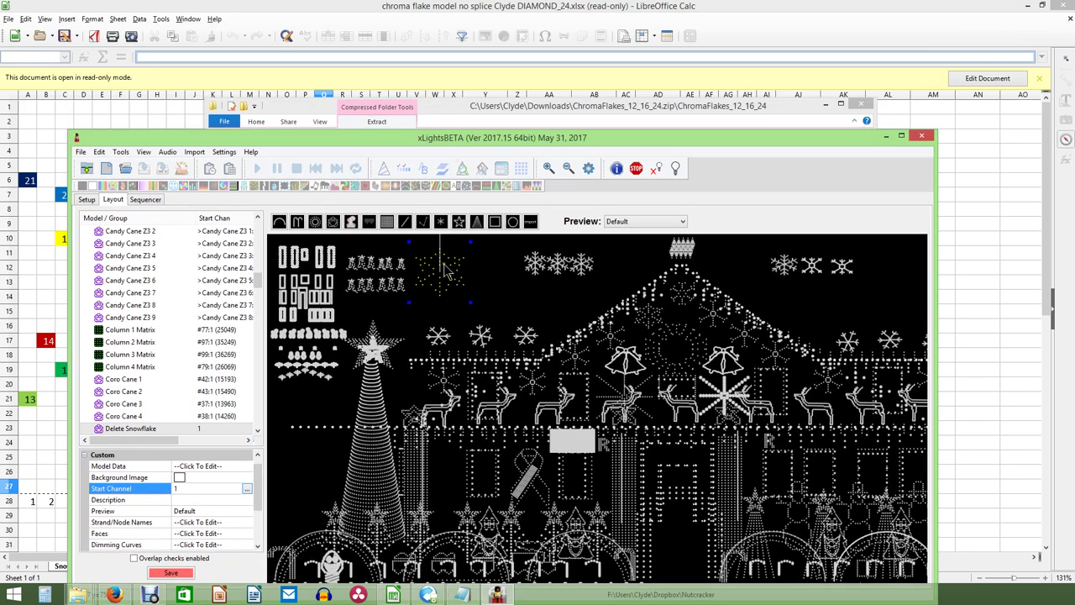
- Reselect the Delete Snowflake model in the xLights layout preview and minimize xLights
{"action": "left_click", "coordinate": [447, 286]}
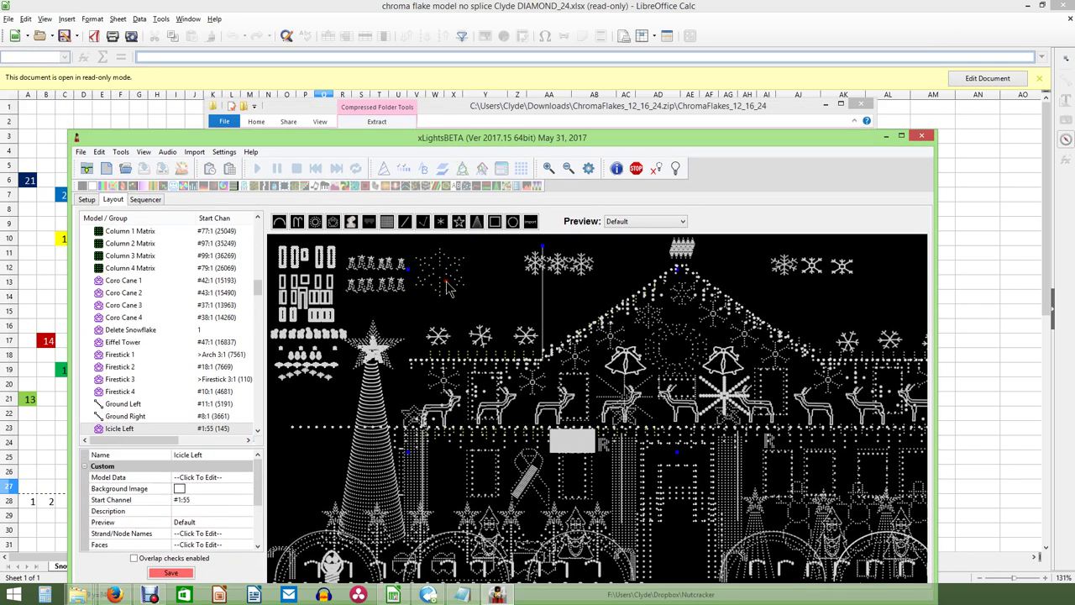
{"action": "left_click", "coordinate": [440, 286]}
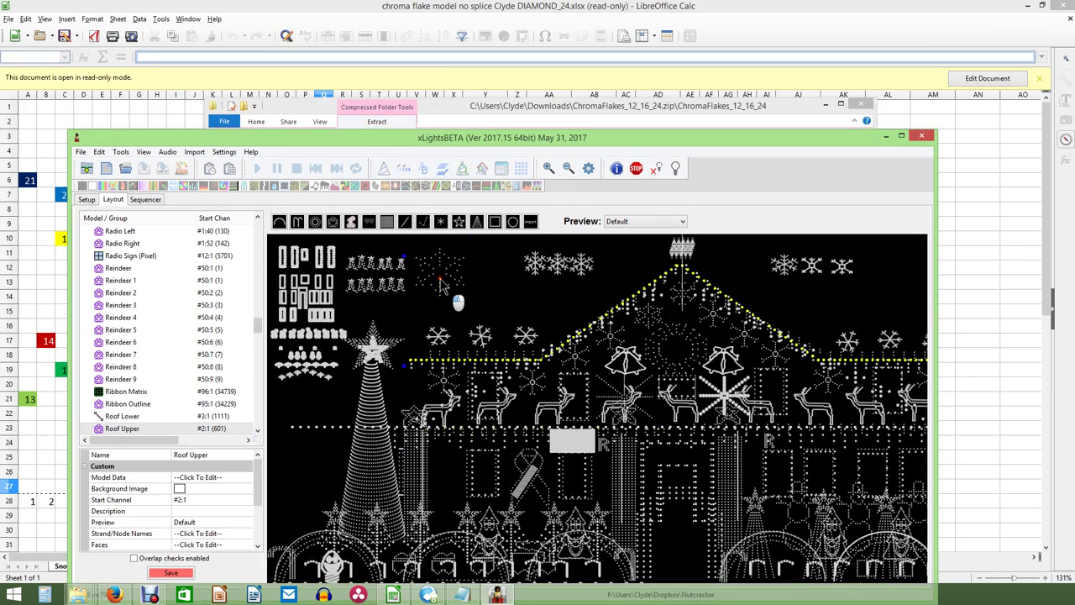
{"action": "left_click", "coordinate": [440, 285]}
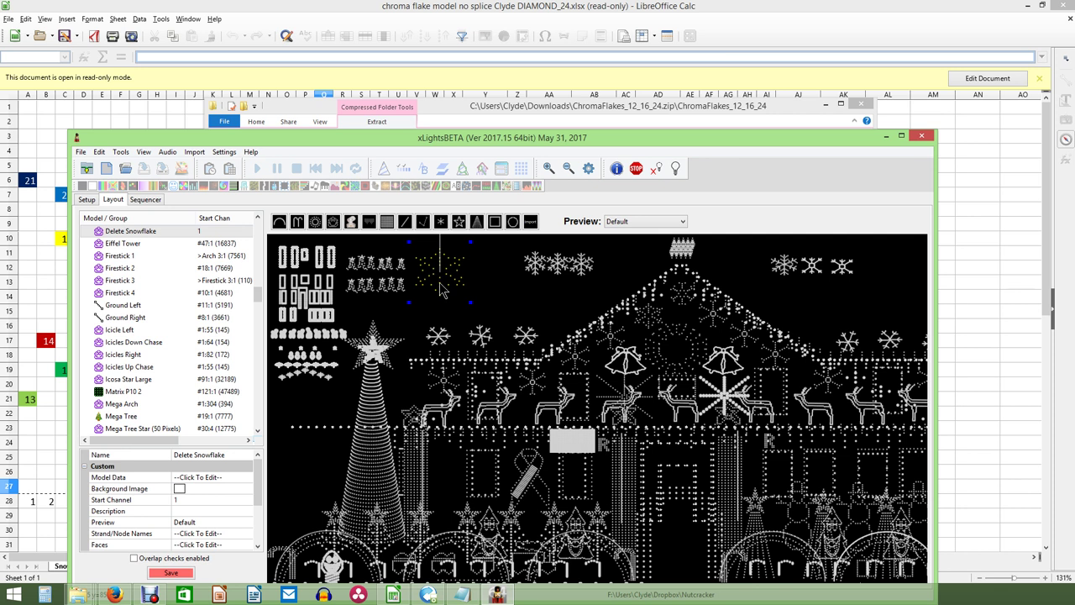
{"action": "key", "text": "super+Down"}
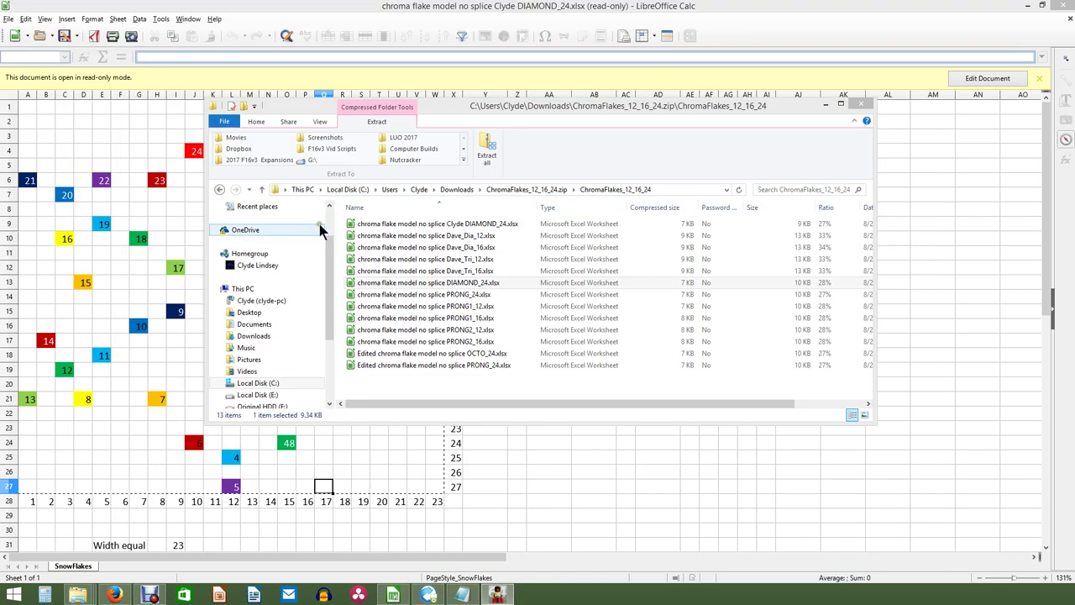
- View the Diamond snowflake spreadsheet again and bring up the ChromaFlakes_12_16_24 folder listing
{"action": "left_click", "coordinate": [347, 461]}
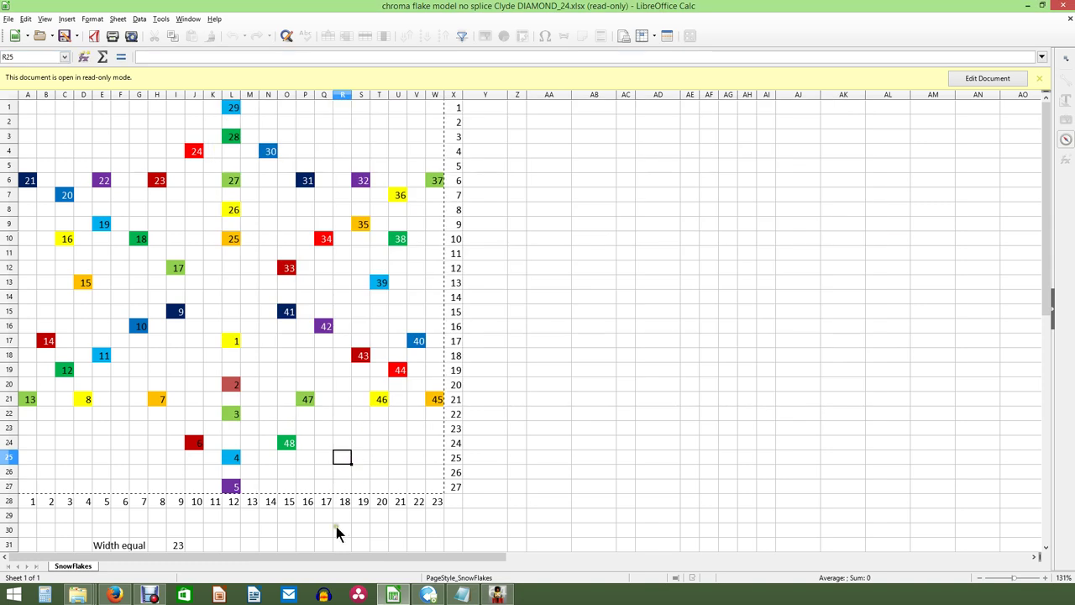
{"action": "mouse_move", "coordinate": [75, 594]}
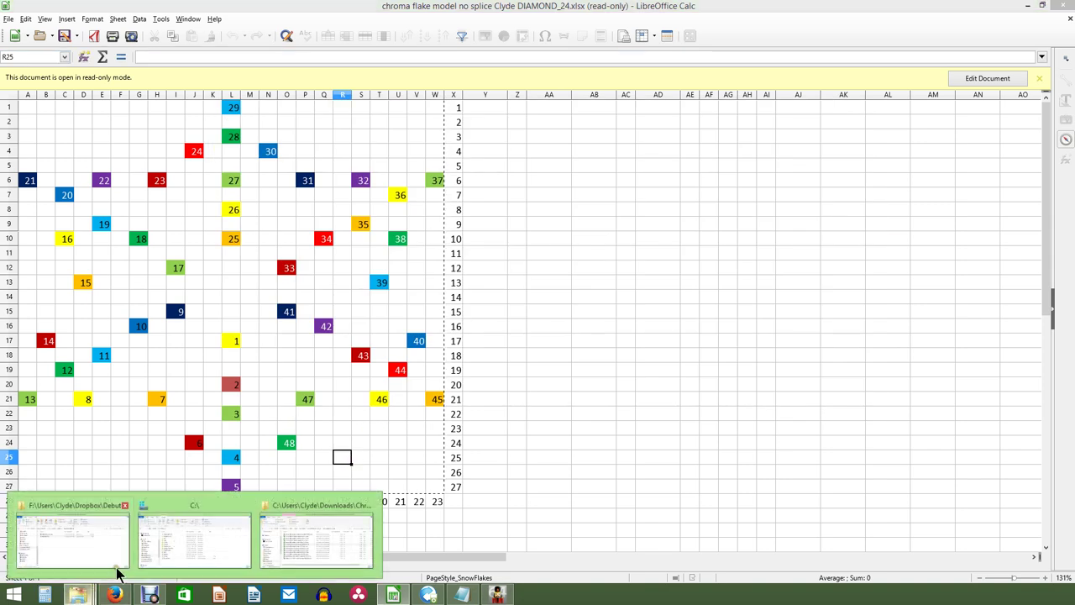
{"action": "left_click", "coordinate": [328, 544]}
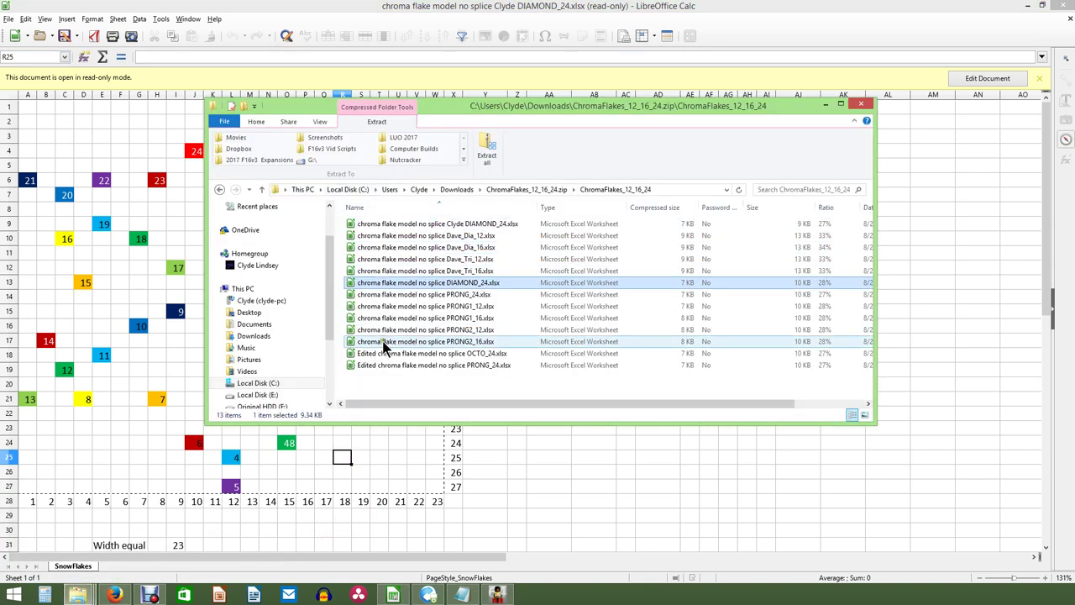
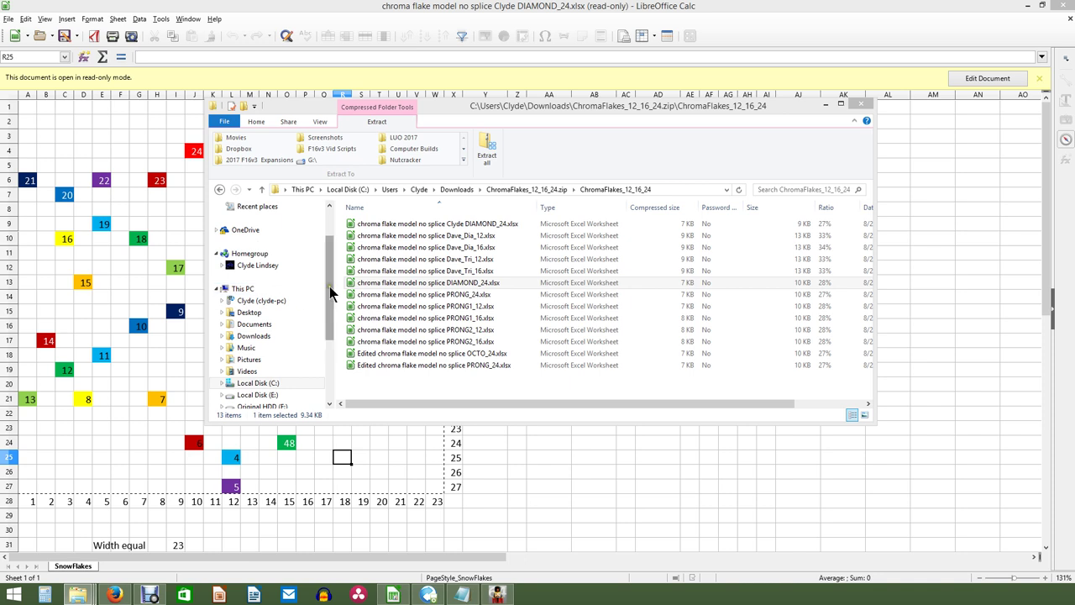
- Browse to the RGB folder in Dropbox and open the Models (current use).xlsx workbook
{"action": "left_click_drag", "start_coordinate": [332, 304], "coordinate": [260, 215]}
{"action": "left_click", "coordinate": [252, 223]}
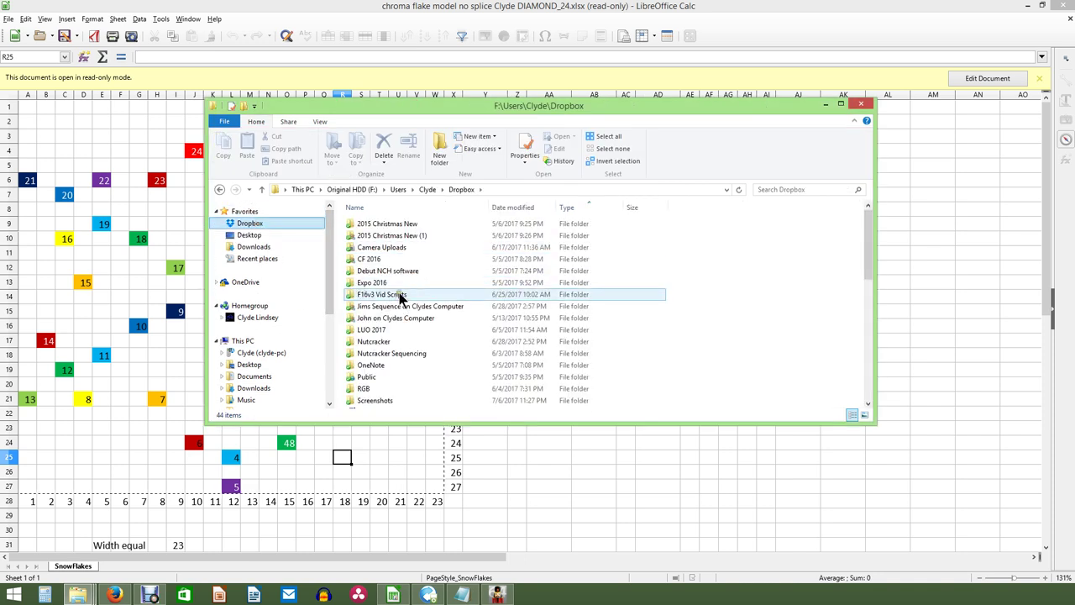
{"action": "left_click", "coordinate": [381, 390]}
{"action": "double_click", "coordinate": [411, 389]}
{"action": "left_click", "coordinate": [408, 308]}
{"action": "scroll", "coordinate": [410, 335], "scroll_direction": "down", "scroll_amount": 2}
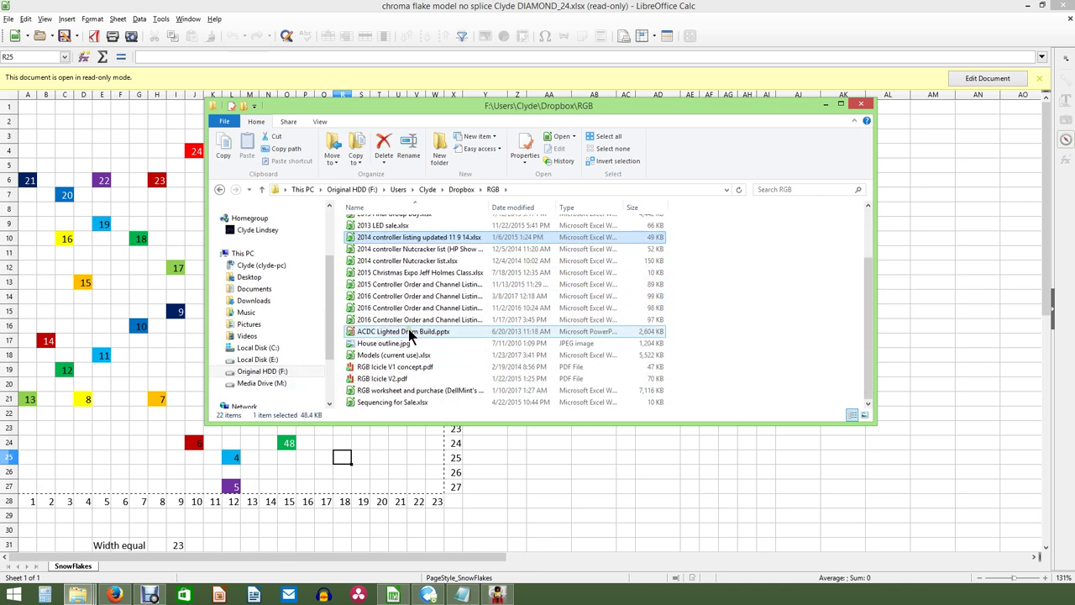
{"action": "left_click", "coordinate": [394, 356]}
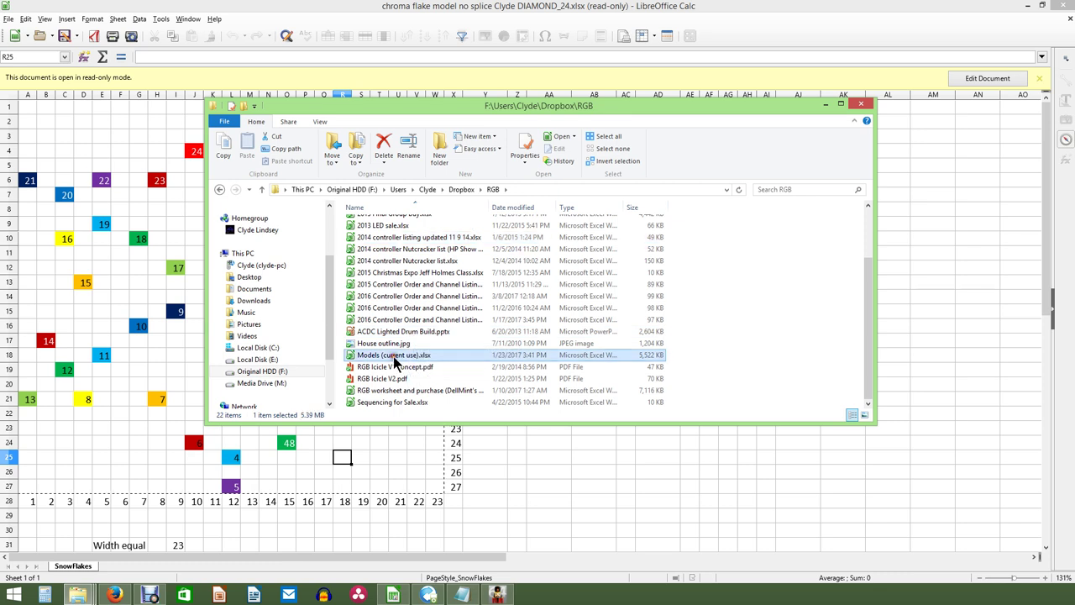
{"action": "double_click", "coordinate": [395, 356]}
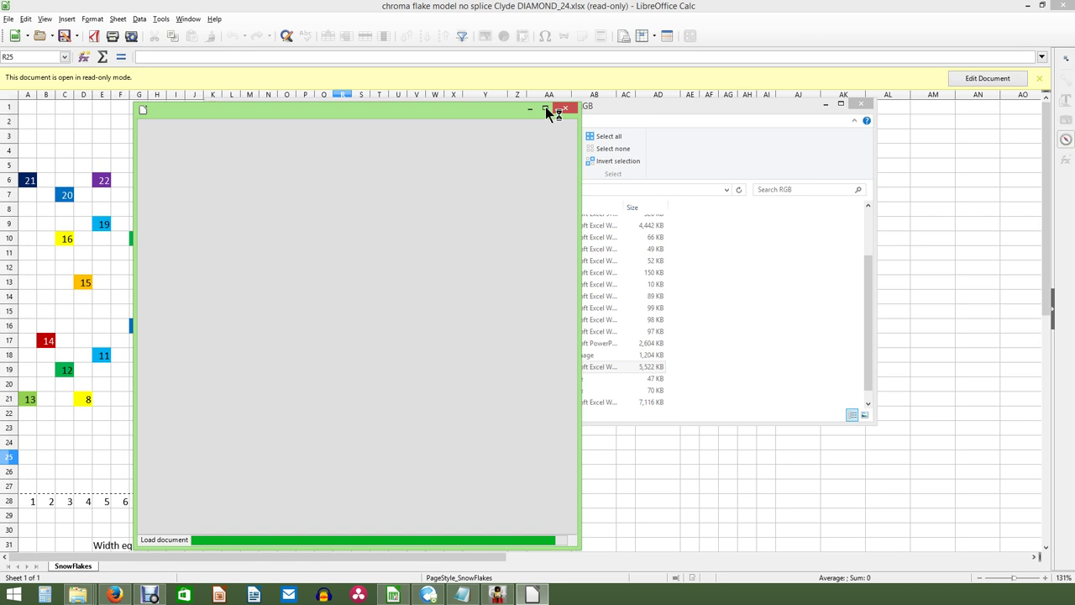
- Maximize the models workbook and move the snowman photo on the template sheet over to start at about column Z
{"action": "left_click", "coordinate": [546, 110]}
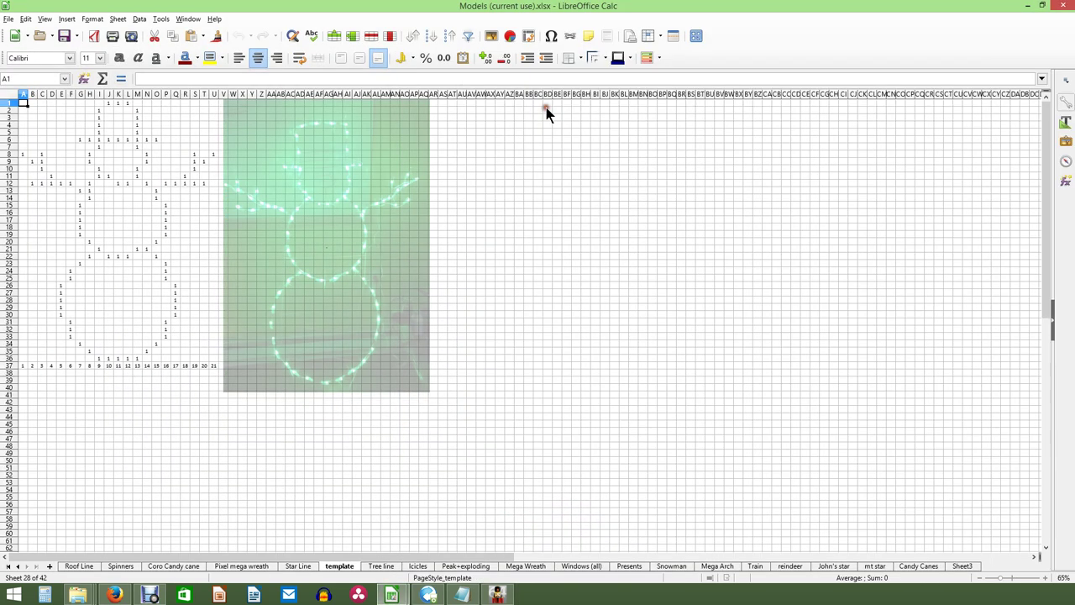
{"action": "left_click_drag", "start_coordinate": [357, 249], "coordinate": [397, 247]}
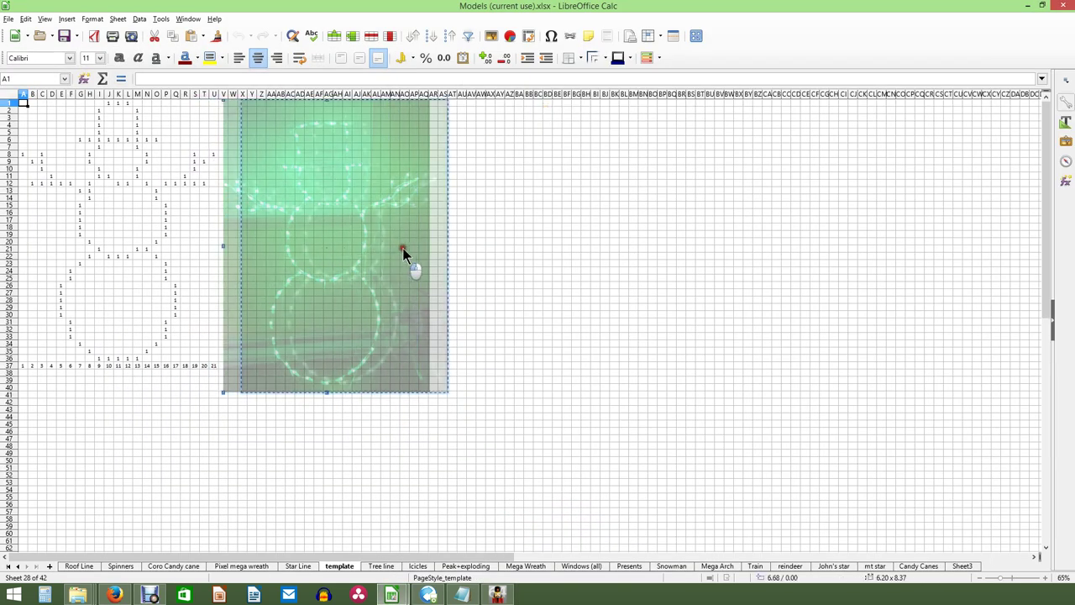
{"action": "left_click_drag", "start_coordinate": [220, 208], "coordinate": [157, 207]}
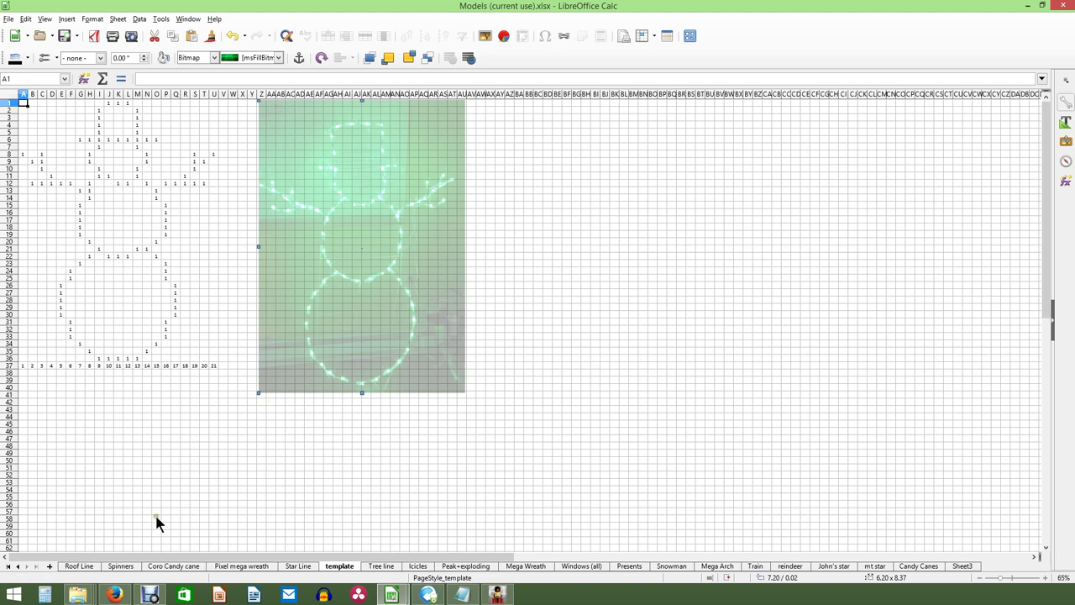
- Look through the node layouts on the Mega Arch, Snowman, Presents, Windows (all), Mega Wreath and Peak+exploding sheets
{"action": "left_click", "coordinate": [719, 568]}
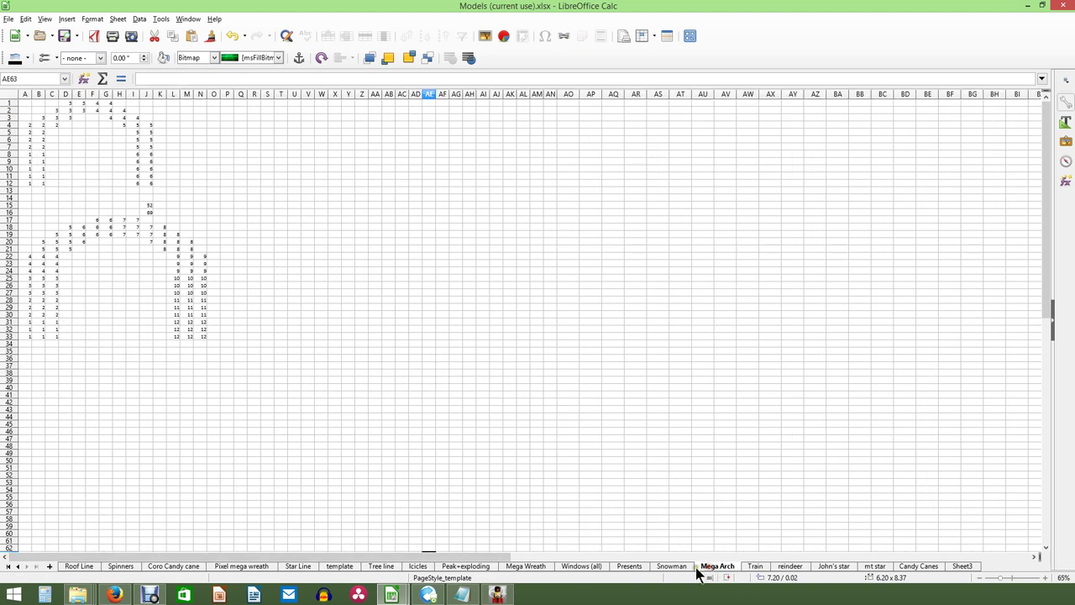
{"action": "left_click", "coordinate": [673, 569]}
{"action": "left_click", "coordinate": [630, 567]}
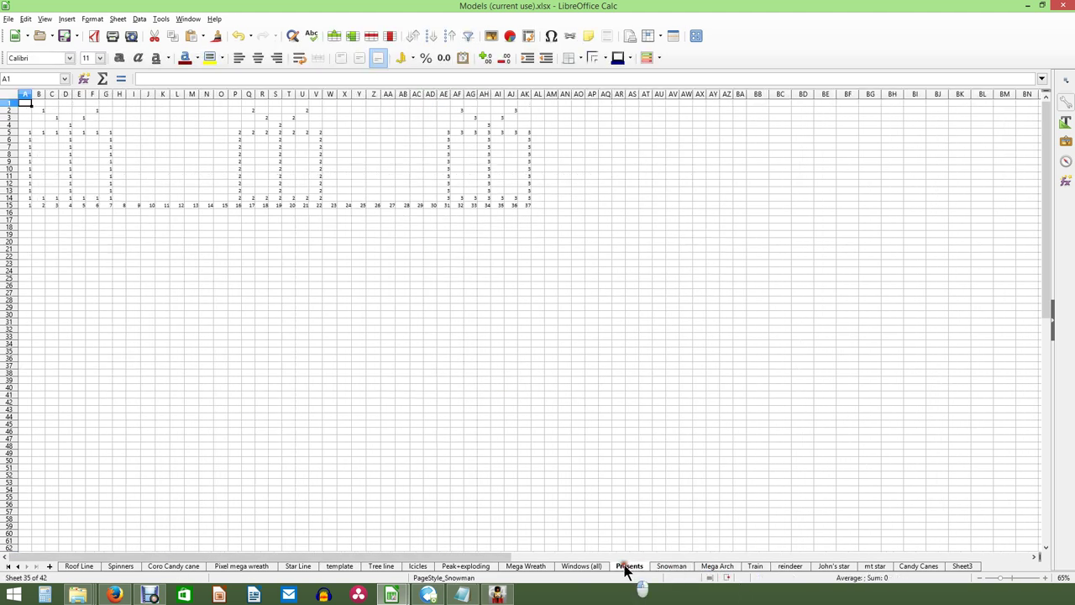
{"action": "left_click", "coordinate": [582, 567]}
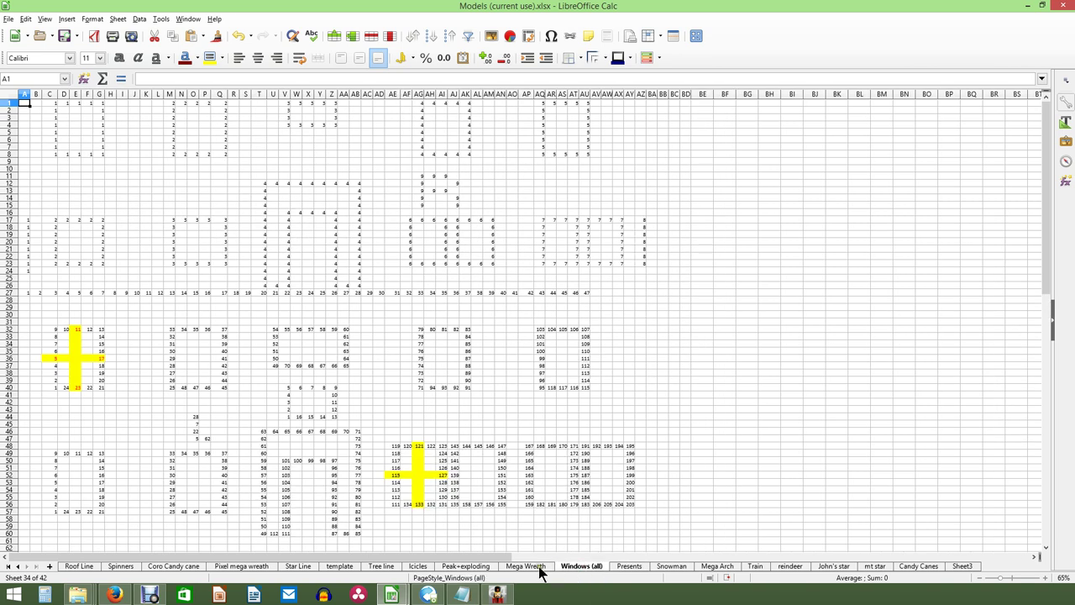
{"action": "left_click", "coordinate": [540, 568]}
{"action": "left_click", "coordinate": [464, 567]}
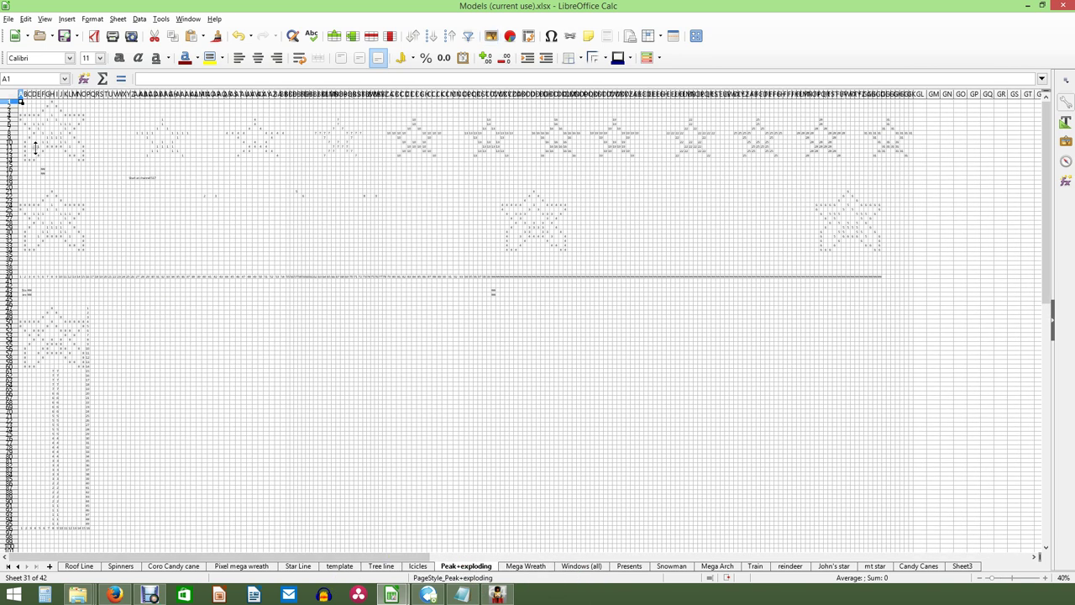
- Examine the node numbering on the Star Line, Coro Candy cane, Spinners and Roof Line sheets
{"action": "left_click", "coordinate": [308, 568]}
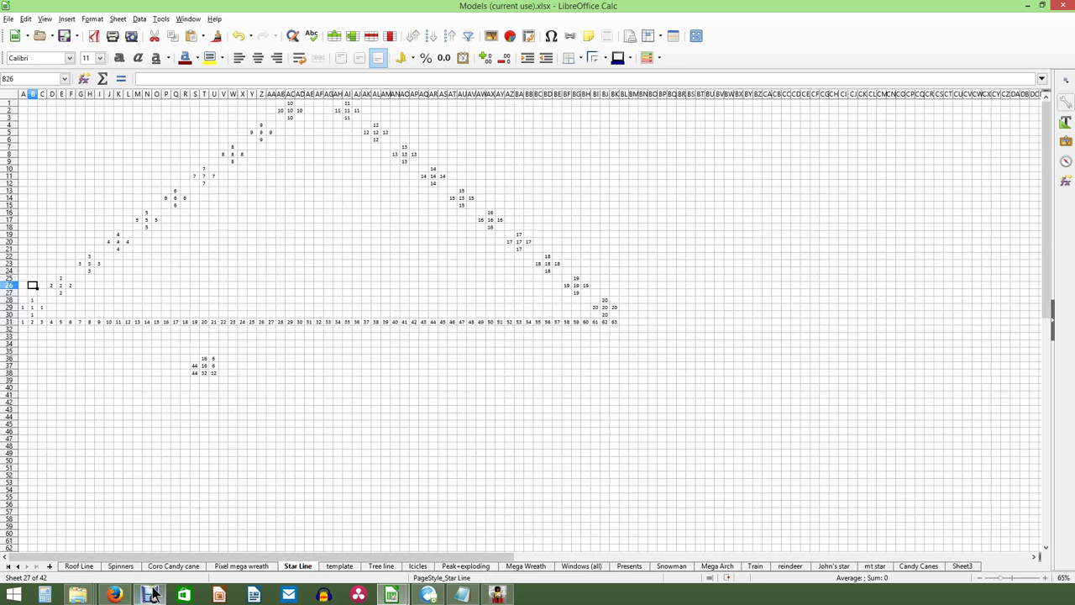
{"action": "left_click", "coordinate": [172, 566]}
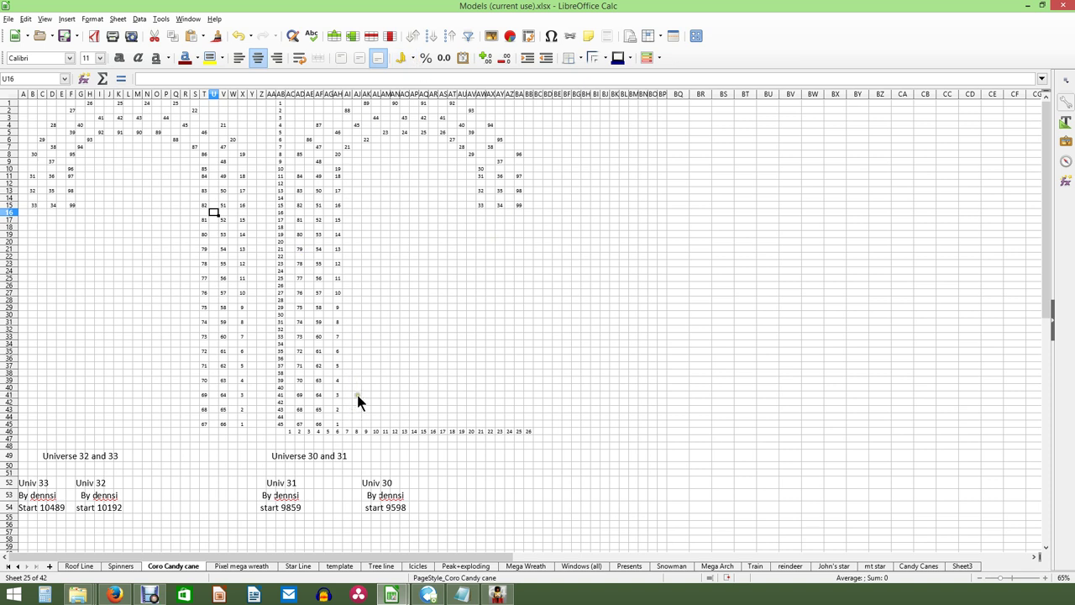
{"action": "left_click", "coordinate": [120, 567]}
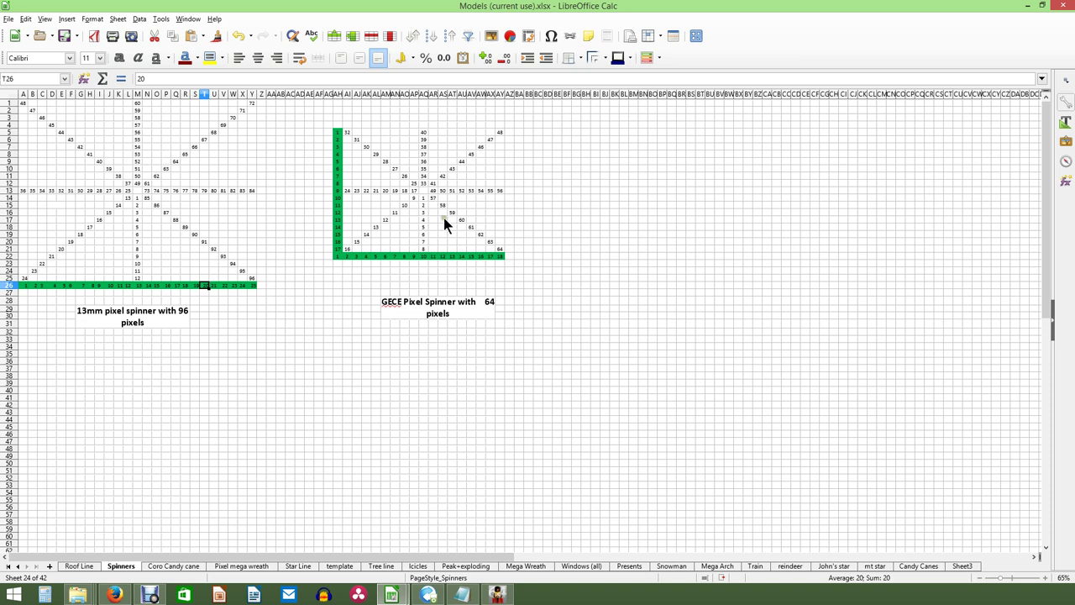
{"action": "left_click", "coordinate": [70, 566]}
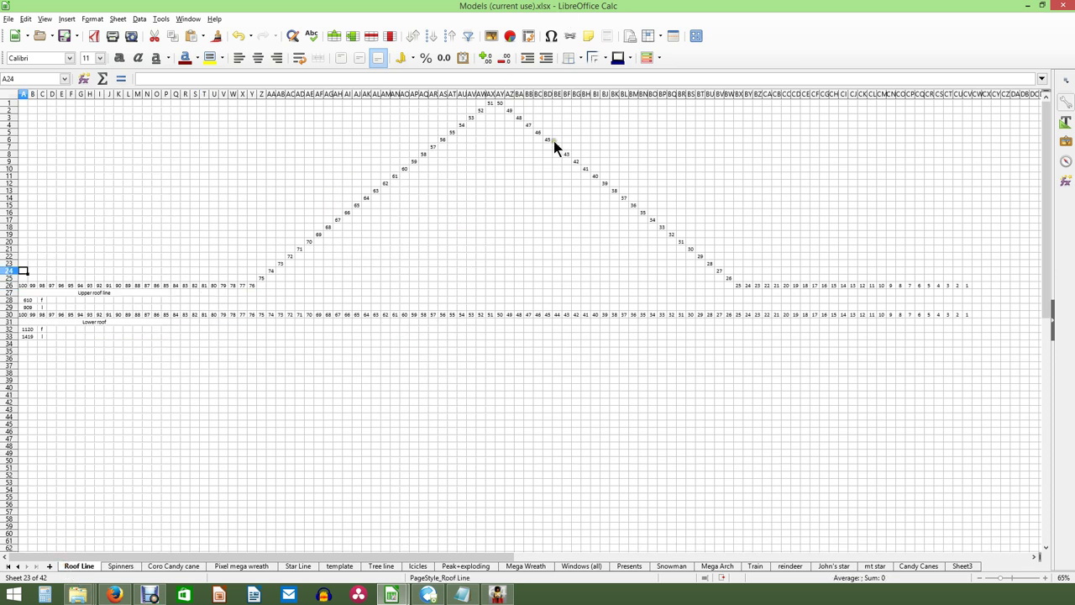
- Compare the house layout in xLights with the Roof Line and Spinners sheets of the models workbook
{"action": "left_click", "coordinate": [499, 595]}
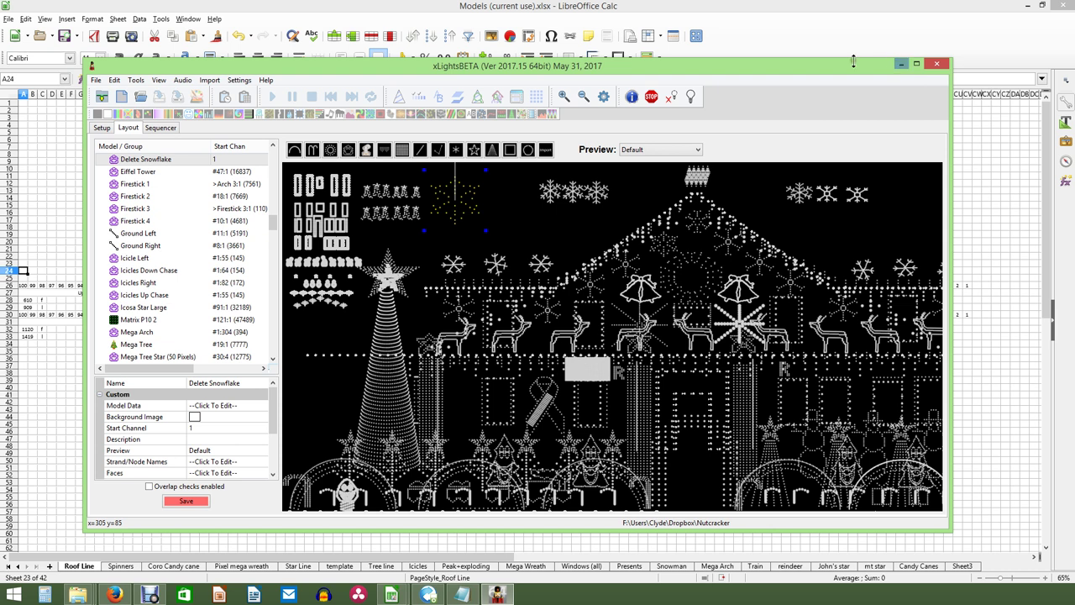
{"action": "left_click", "coordinate": [900, 65]}
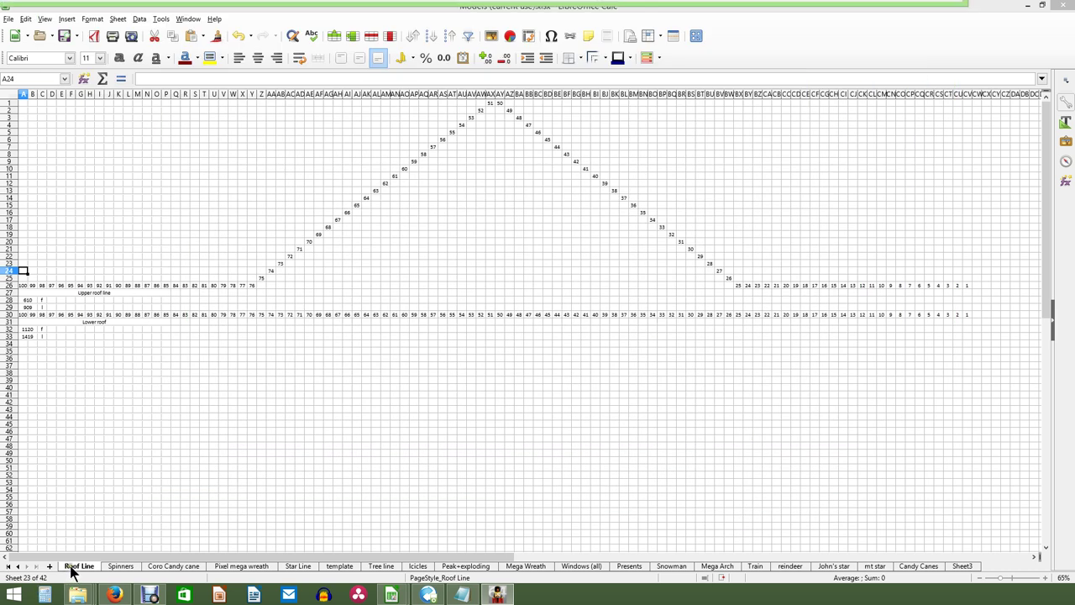
{"action": "left_click", "coordinate": [72, 571]}
{"action": "left_click", "coordinate": [121, 566]}
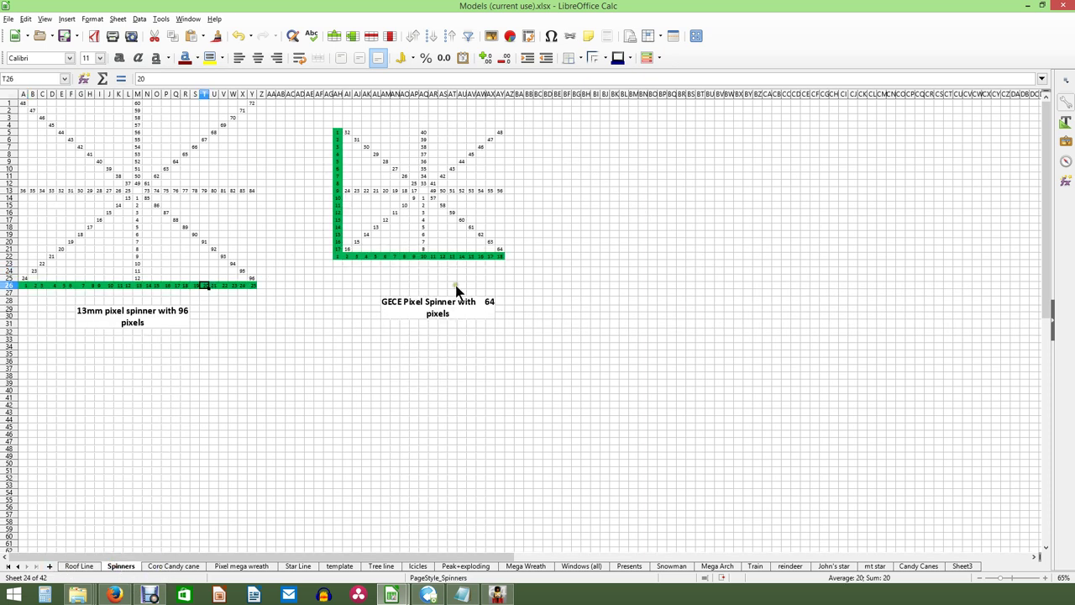
- Highlight the last tree's cells BH38:BP51 on the Tree line sheet to examine its layout, and minimize the models workbook
{"action": "left_click", "coordinate": [372, 567]}
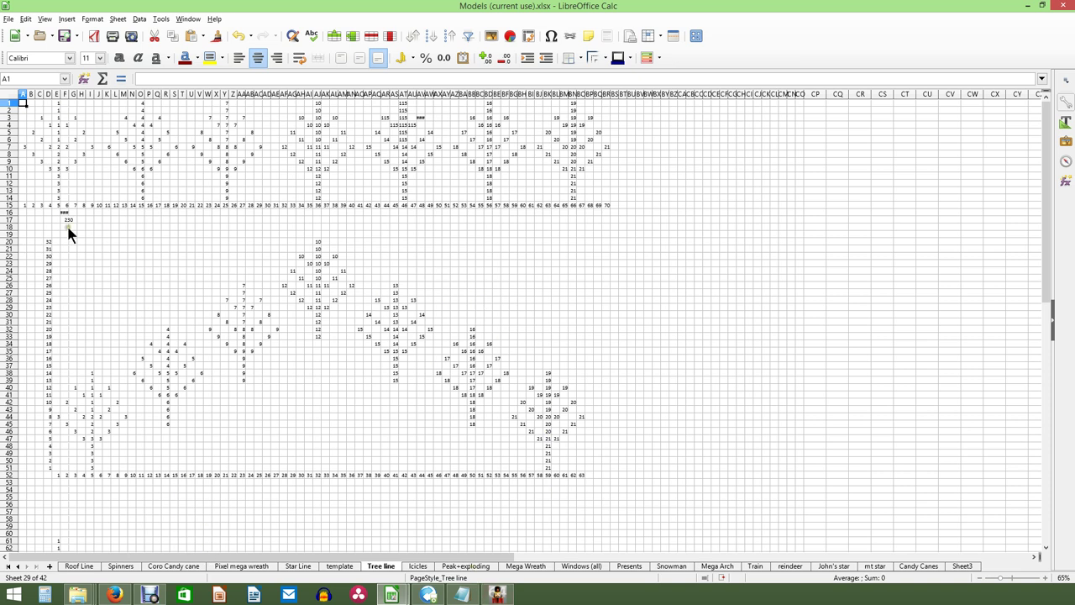
{"action": "double_click", "coordinate": [588, 466]}
{"action": "left_click_drag", "start_coordinate": [523, 372], "coordinate": [588, 471]}
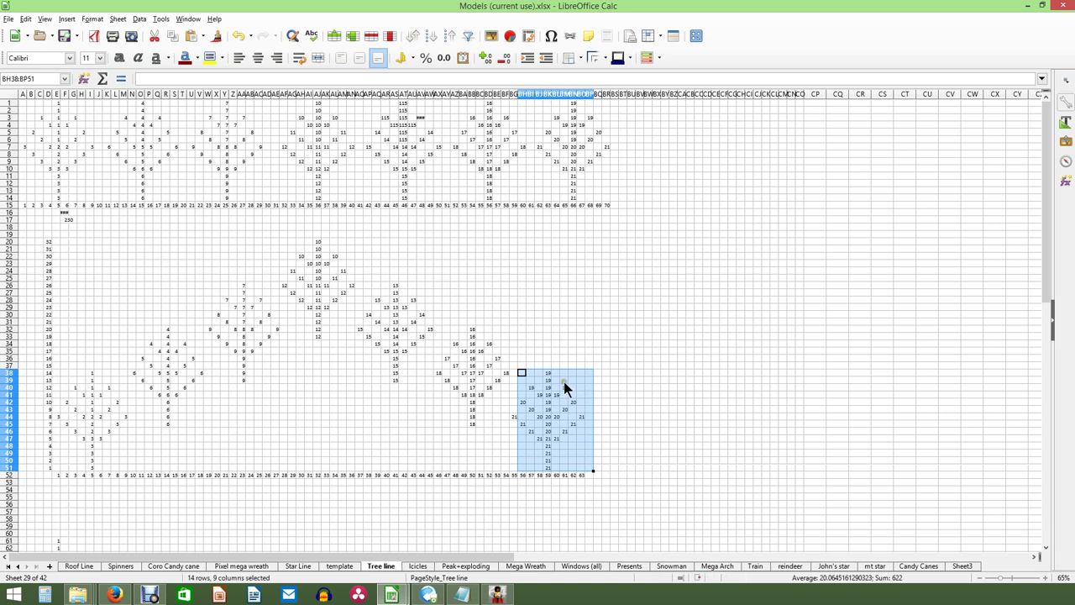
{"action": "left_click", "coordinate": [1027, 6]}
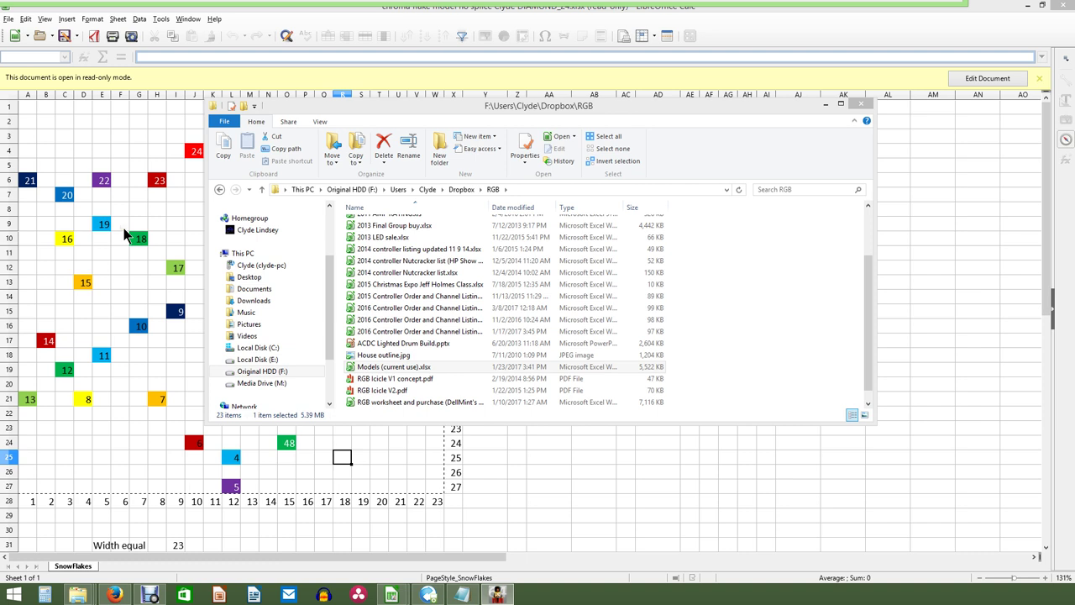
- Switch to xLights and export the Delete Snowflake model as Delete Snowflake.xmodel in the Nutcracker folder
{"action": "left_click", "coordinate": [137, 225]}
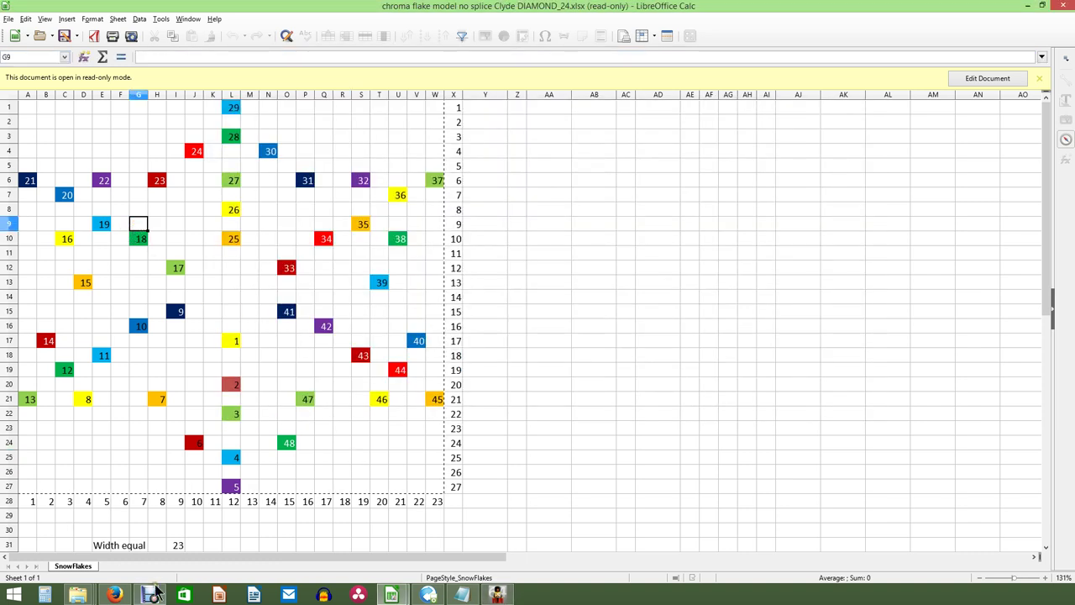
{"action": "left_click", "coordinate": [497, 595]}
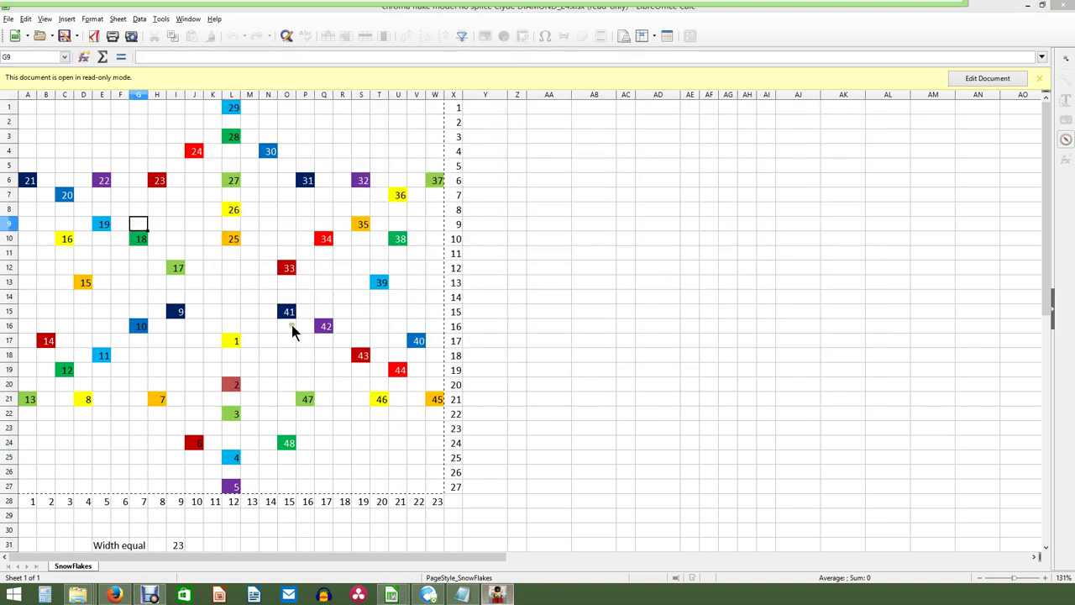
{"action": "left_click", "coordinate": [496, 593]}
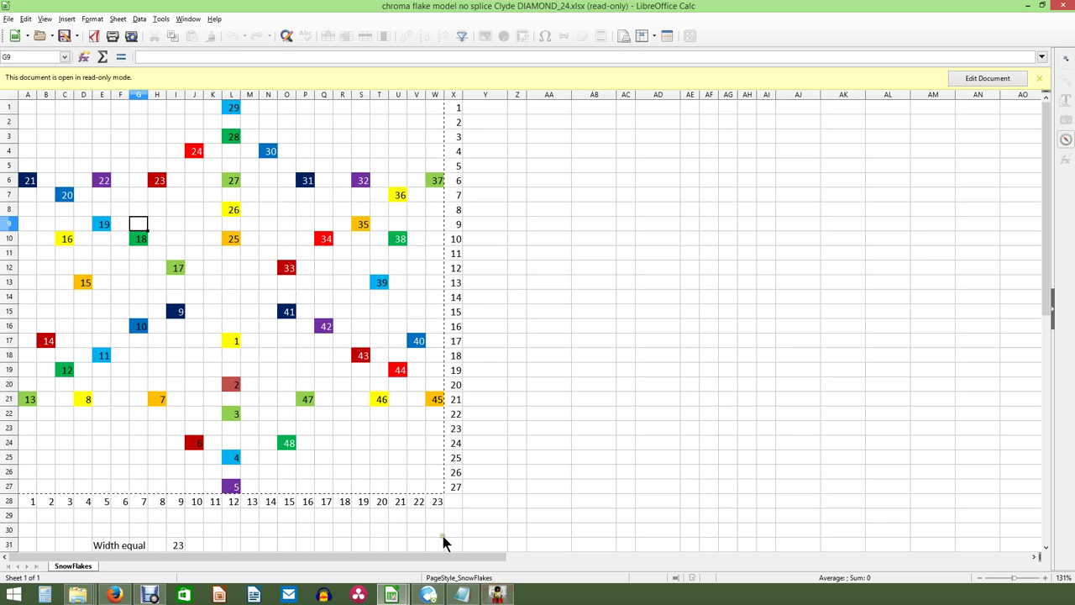
{"action": "left_click", "coordinate": [496, 593]}
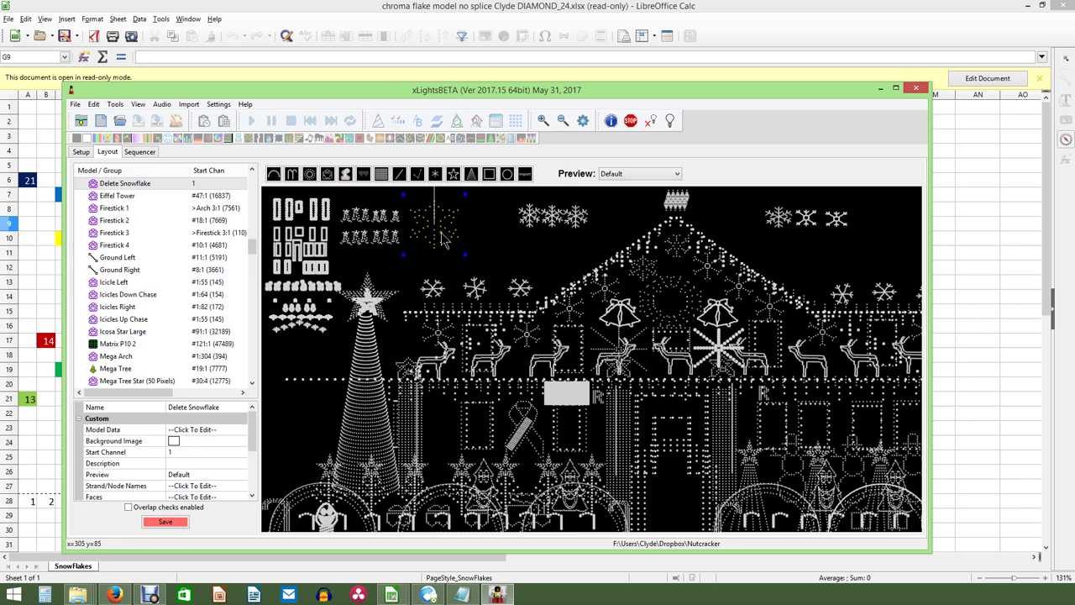
{"action": "right_click", "coordinate": [441, 240]}
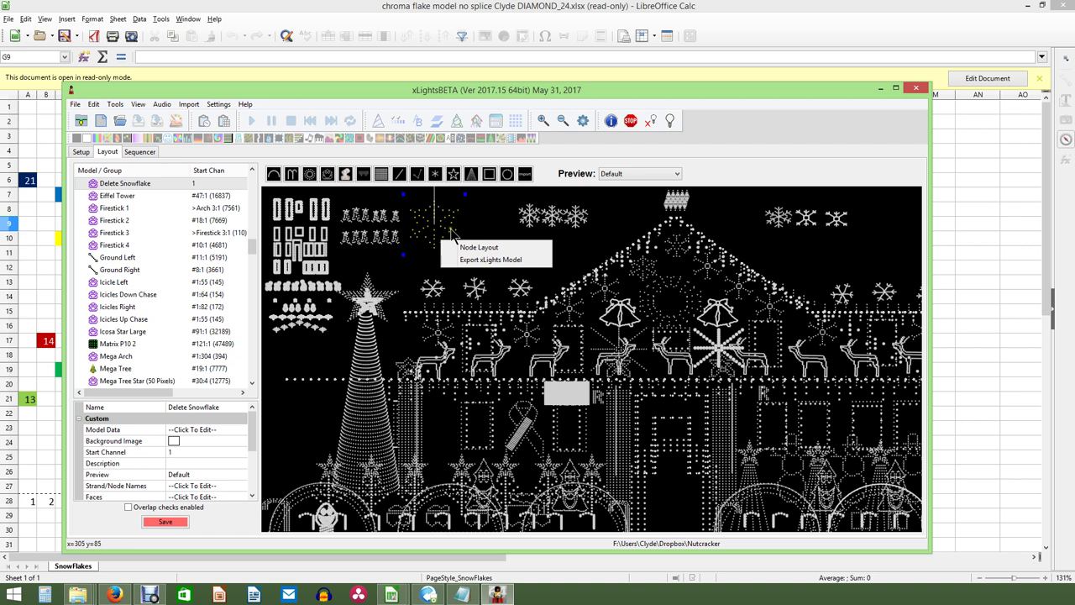
{"action": "left_click", "coordinate": [493, 262]}
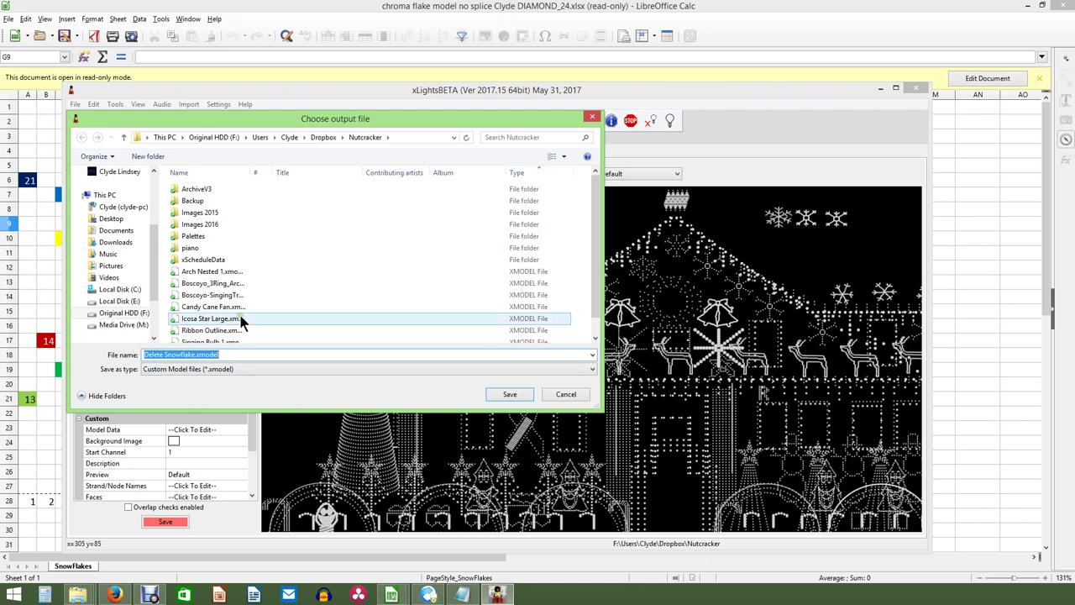
{"action": "left_click", "coordinate": [520, 394]}
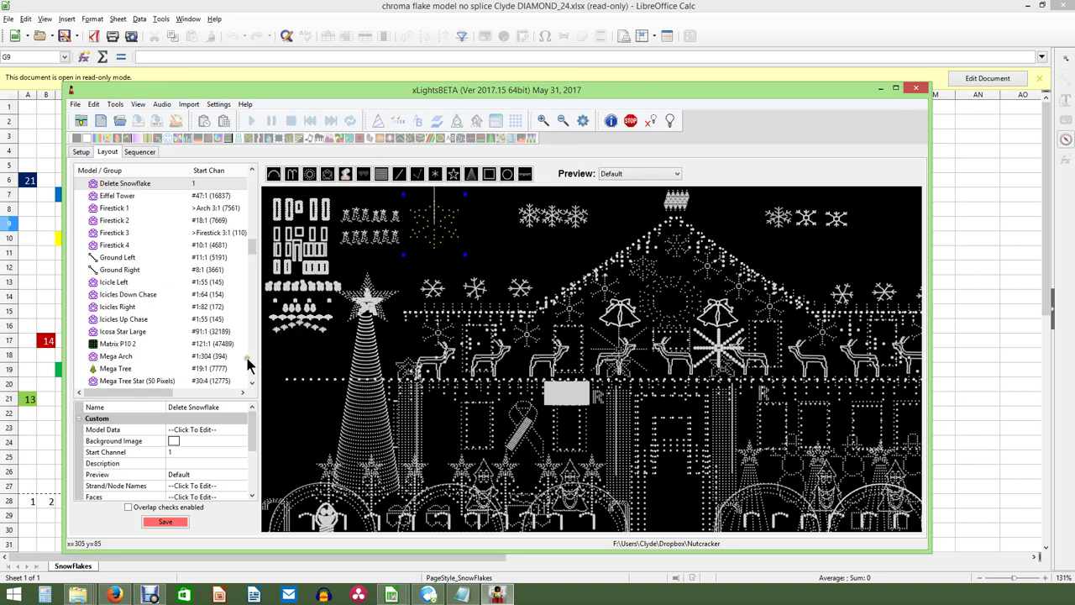
- Switch to File Explorer and locate the exported snowflake model file in Dropbox's Nutcracker folder
{"action": "left_click", "coordinate": [77, 595]}
{"action": "left_click", "coordinate": [214, 547]}
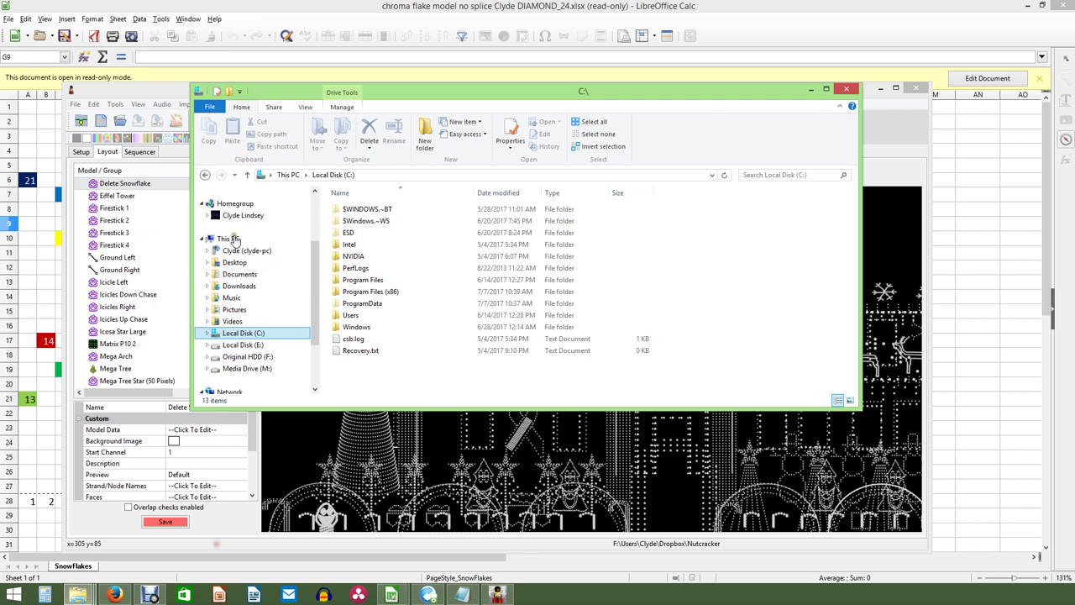
{"action": "scroll", "coordinate": [318, 280], "scroll_direction": "up", "scroll_amount": 3}
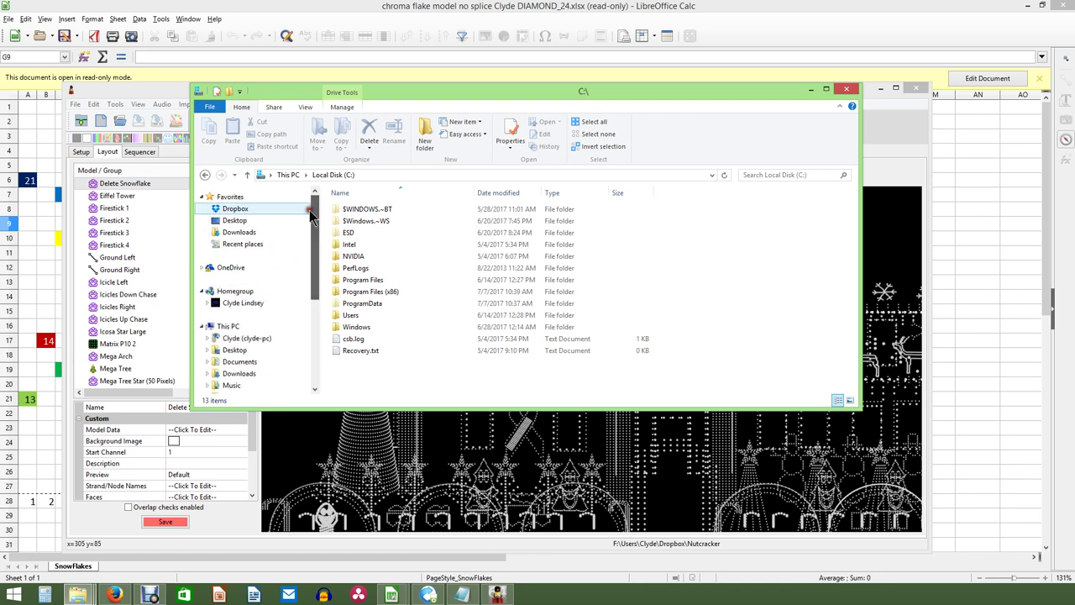
{"action": "left_click", "coordinate": [239, 209]}
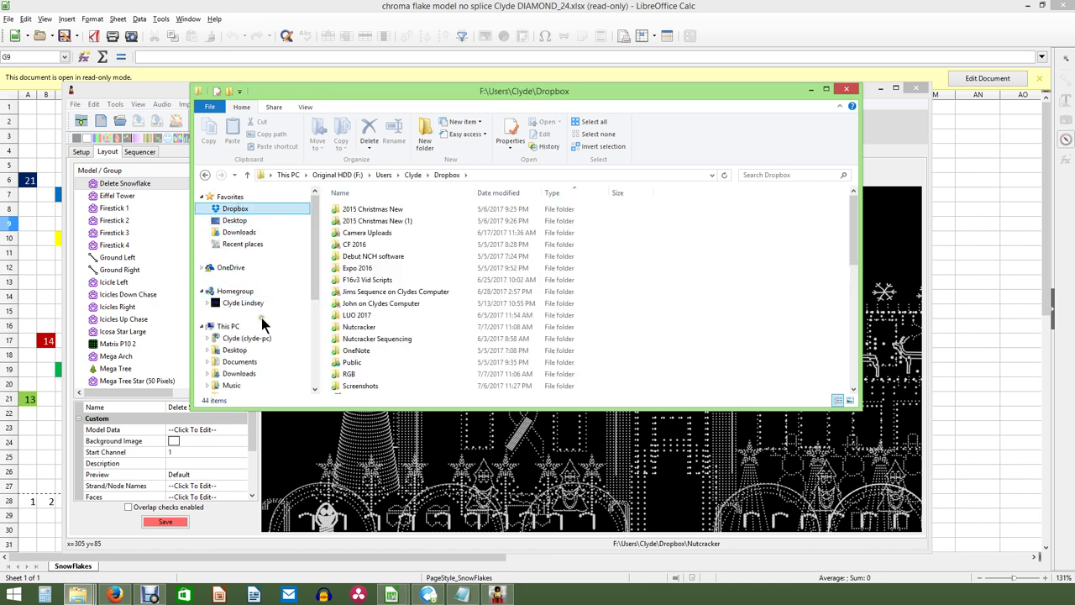
{"action": "scroll", "coordinate": [252, 298], "scroll_direction": "down", "scroll_amount": 2}
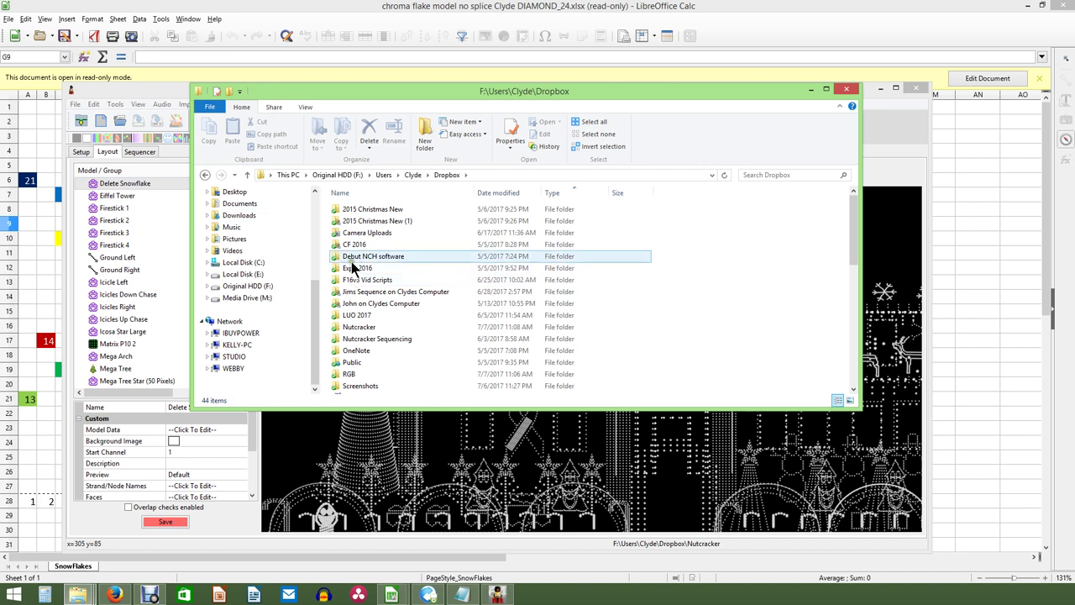
{"action": "left_click", "coordinate": [373, 304]}
{"action": "left_click", "coordinate": [368, 328]}
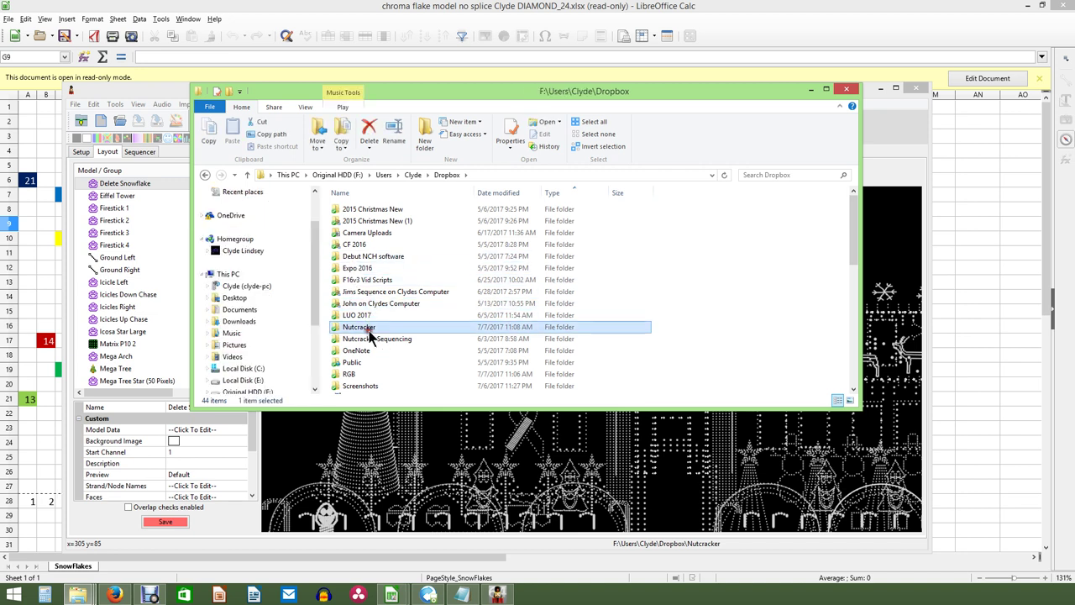
{"action": "double_click", "coordinate": [368, 330]}
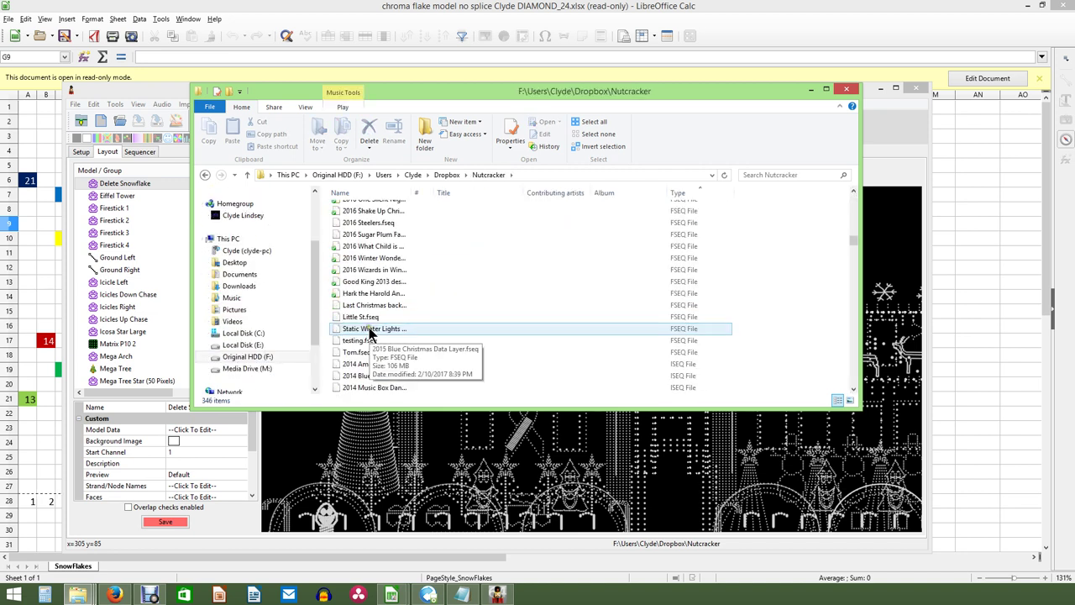
{"action": "scroll", "coordinate": [370, 353], "scroll_direction": "down", "scroll_amount": 10}
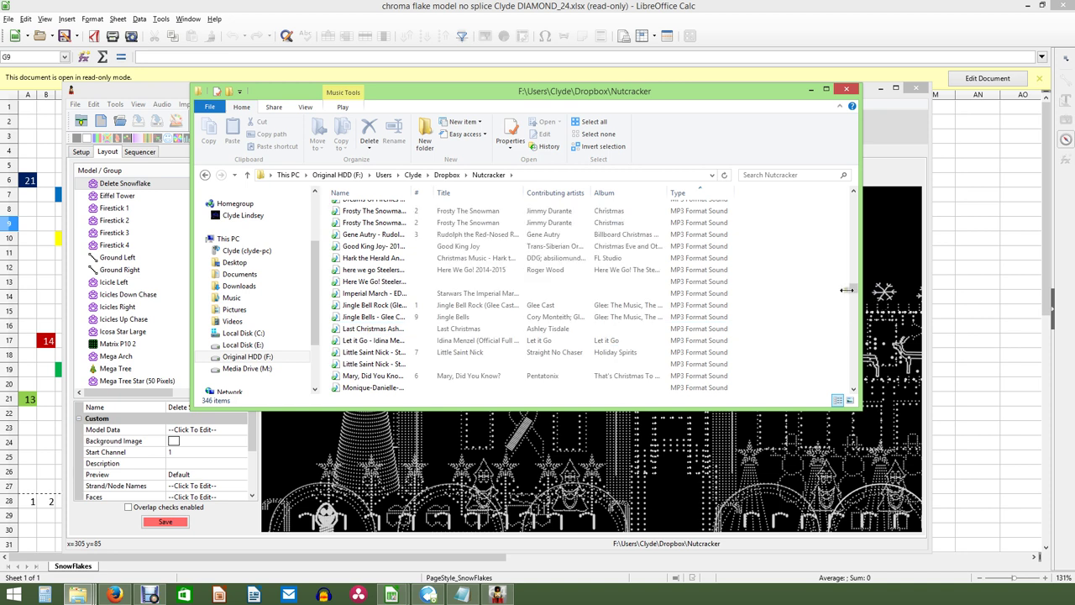
{"action": "scroll", "coordinate": [870, 313], "scroll_direction": "down", "scroll_amount": 20}
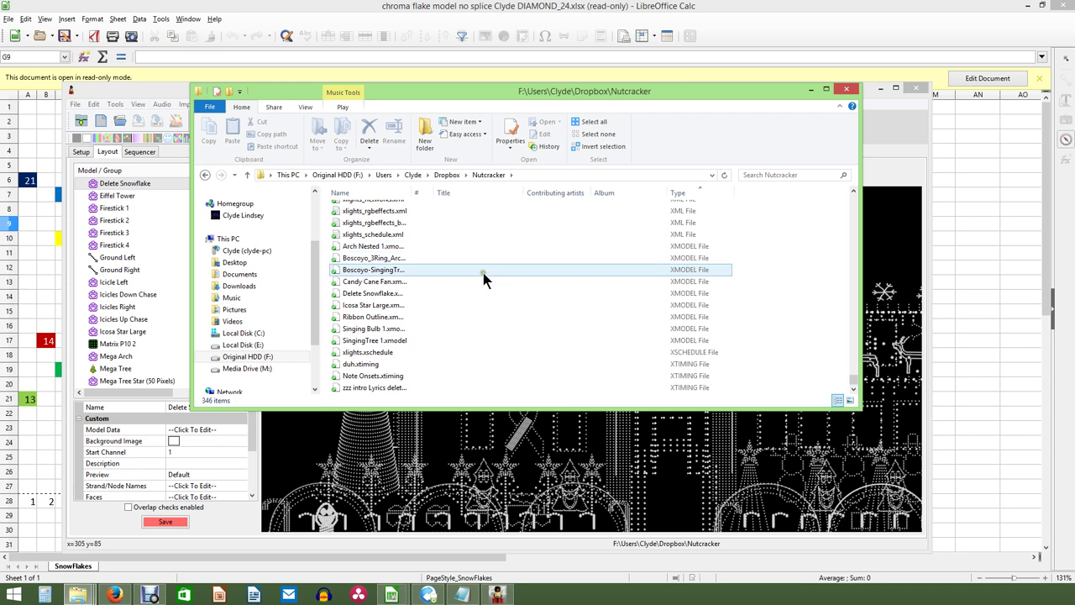
- Widen the Name column to show full file names and copy Delete Snowflake.xmodel
{"action": "left_click", "coordinate": [409, 294]}
{"action": "mouse_move", "coordinate": [419, 194]}
{"action": "left_mouse_down"}
{"action": "mouse_move", "coordinate": [408, 192]}
{"action": "mouse_move", "coordinate": [438, 195]}
{"action": "left_mouse_up"}
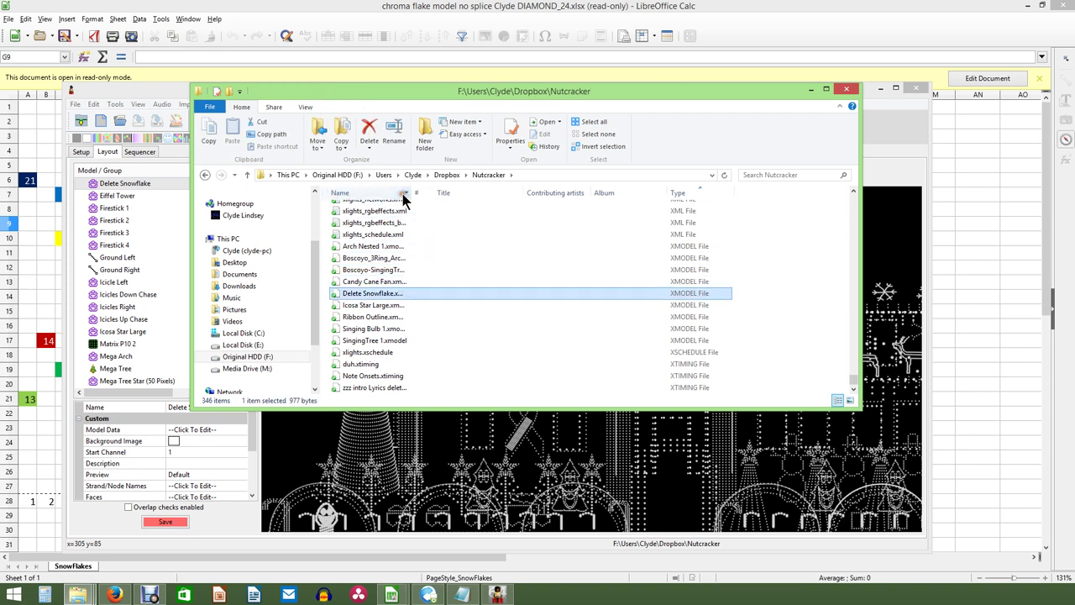
{"action": "left_click_drag", "start_coordinate": [411, 193], "coordinate": [474, 192]}
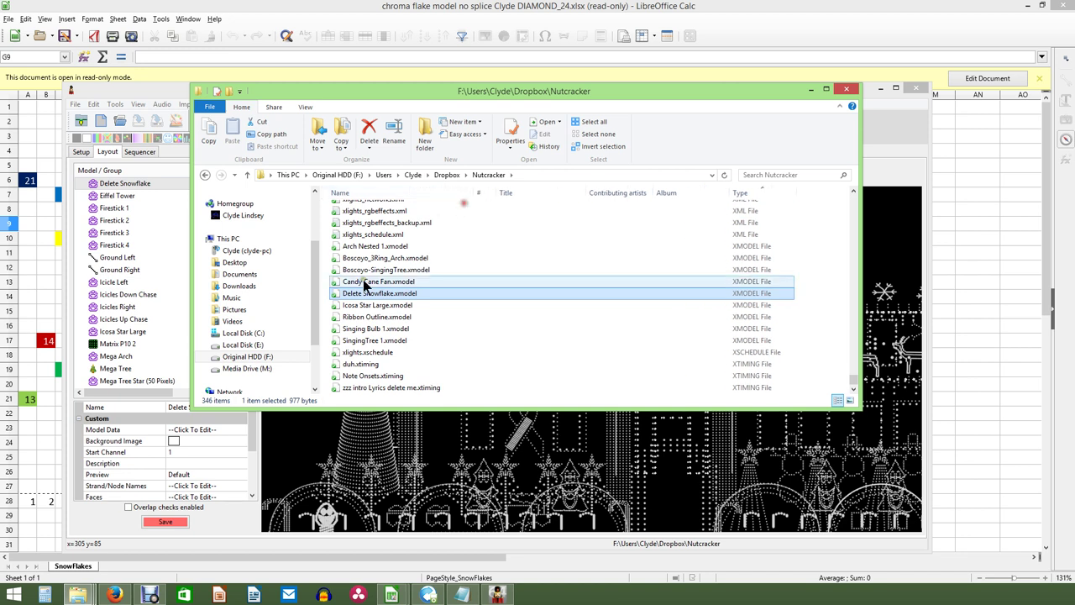
{"action": "left_click", "coordinate": [432, 307]}
{"action": "left_click", "coordinate": [353, 284]}
{"action": "left_click", "coordinate": [354, 293]}
{"action": "right_click", "coordinate": [355, 293]}
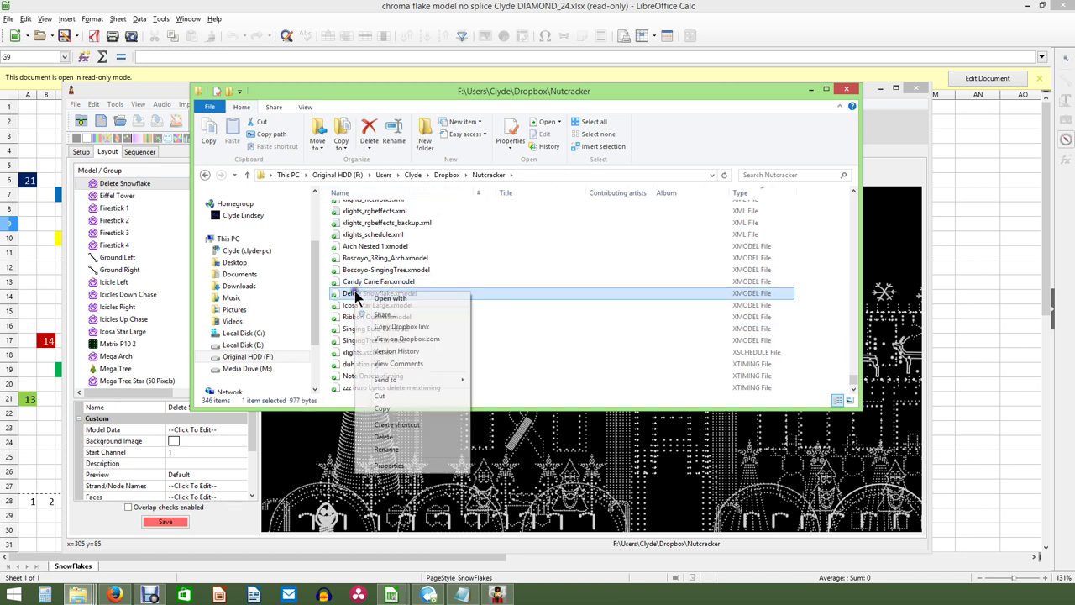
{"action": "left_click", "coordinate": [391, 408]}
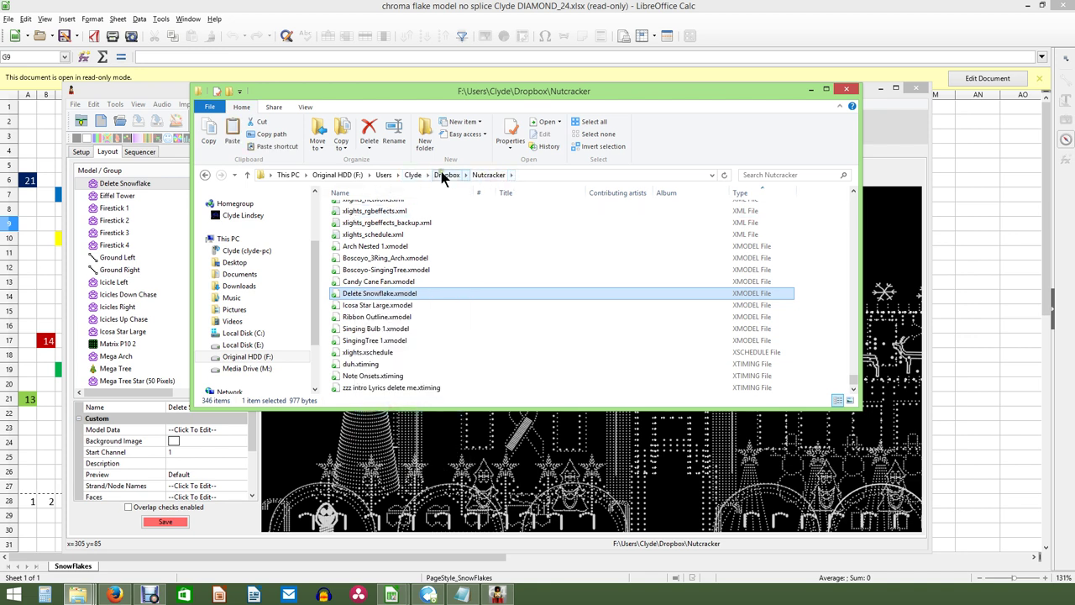
- Paste the copied model file into the Robert Test folder under Dropbox's Nutcracker Sequencing folder
{"action": "left_click", "coordinate": [445, 175]}
{"action": "double_click", "coordinate": [354, 337]}
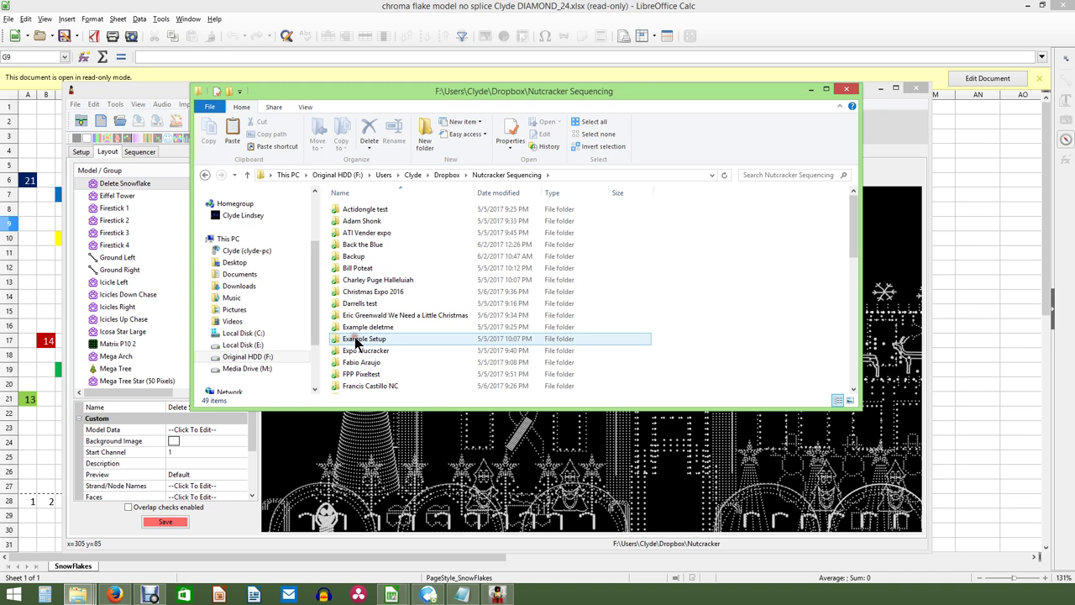
{"action": "scroll", "coordinate": [367, 352], "scroll_direction": "down", "scroll_amount": 8}
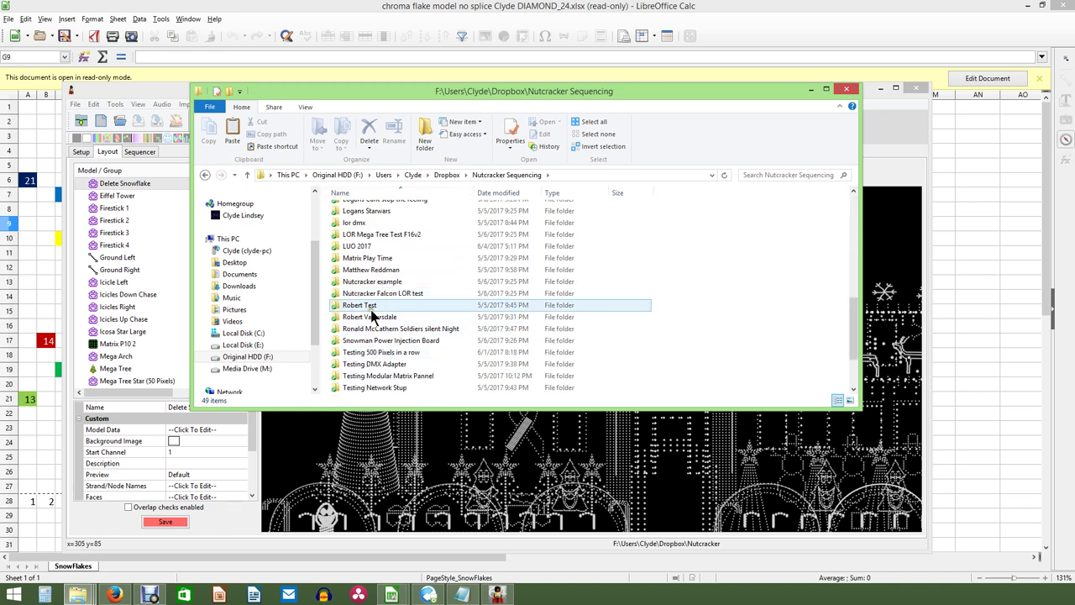
{"action": "double_click", "coordinate": [370, 306]}
{"action": "right_click", "coordinate": [370, 329]}
{"action": "left_click", "coordinate": [404, 405]}
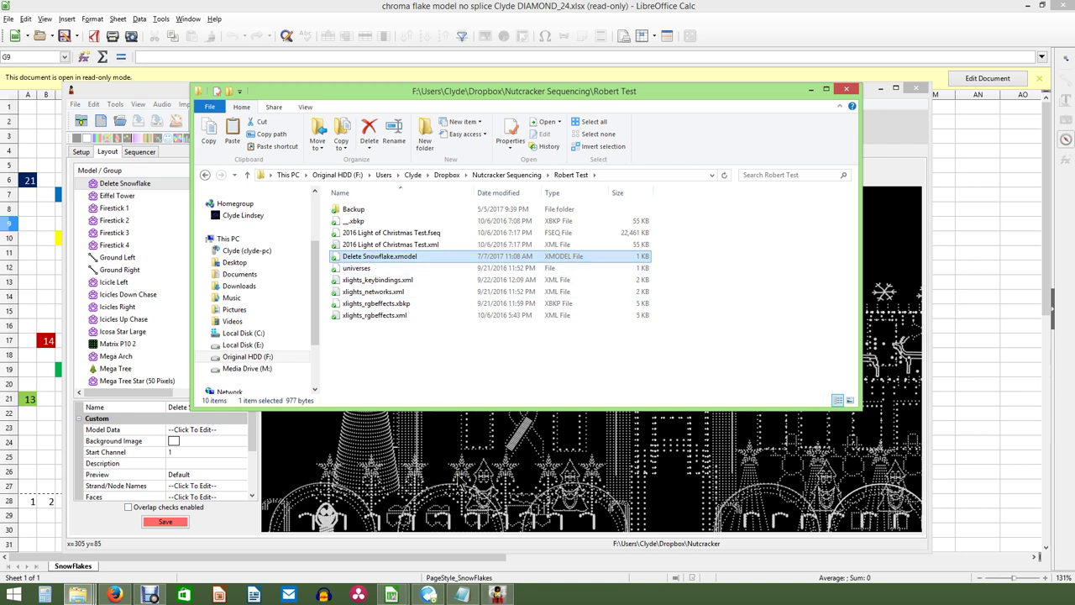
- Change the xLights show directory to Nutcracker Sequencing\Robert Test without saving the current model changes
{"action": "left_click", "coordinate": [460, 466]}
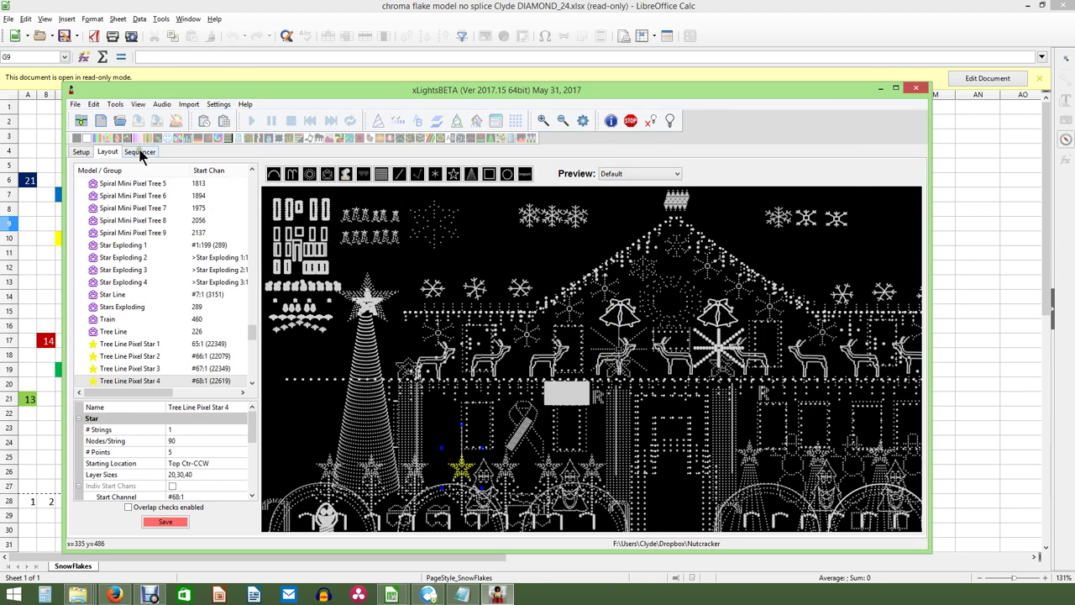
{"action": "left_click", "coordinate": [82, 153]}
{"action": "left_click", "coordinate": [158, 185]}
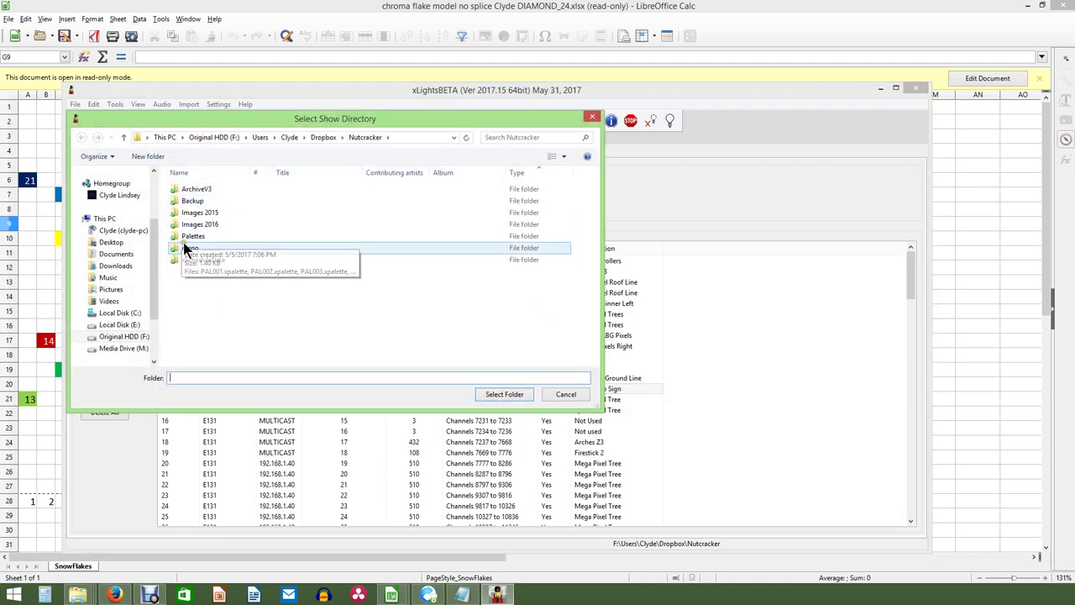
{"action": "left_click", "coordinate": [325, 136]}
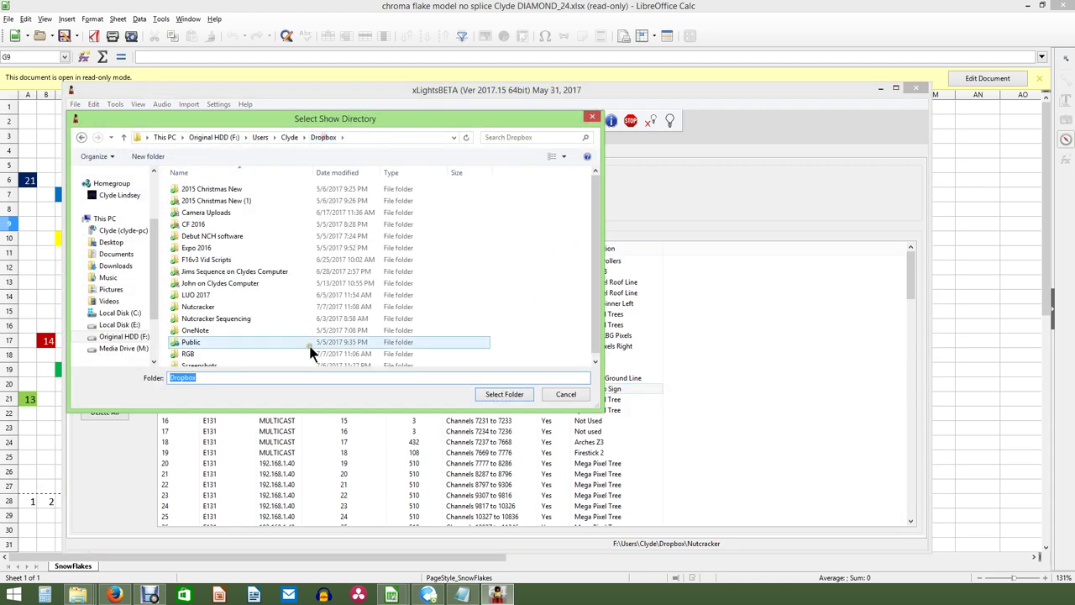
{"action": "double_click", "coordinate": [195, 319]}
{"action": "scroll", "coordinate": [204, 305], "scroll_direction": "down", "scroll_amount": 10}
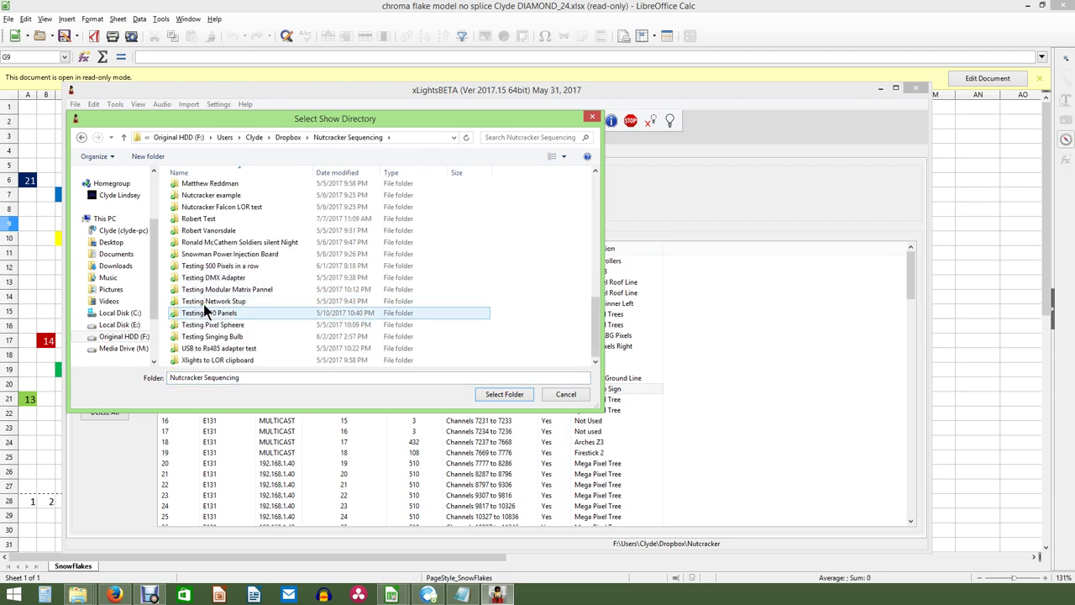
{"action": "double_click", "coordinate": [188, 220]}
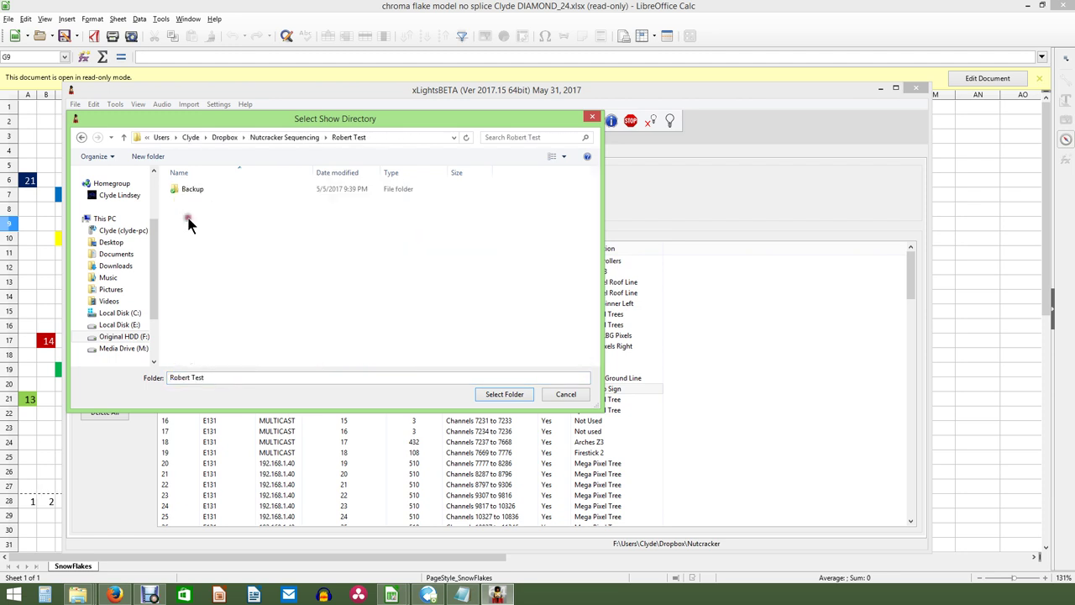
{"action": "left_click", "coordinate": [504, 394]}
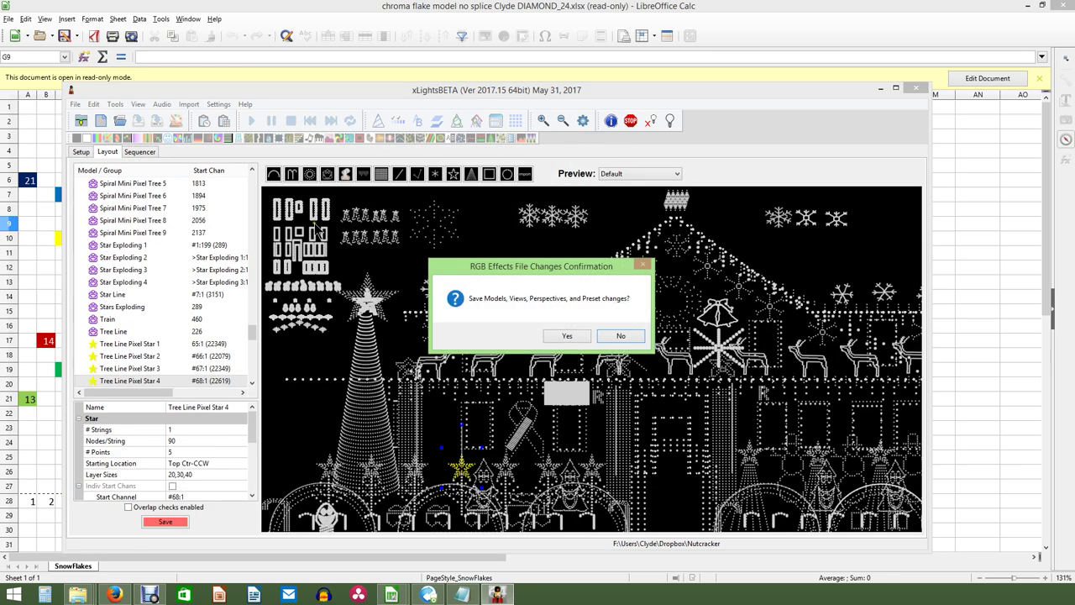
{"action": "left_click", "coordinate": [619, 338]}
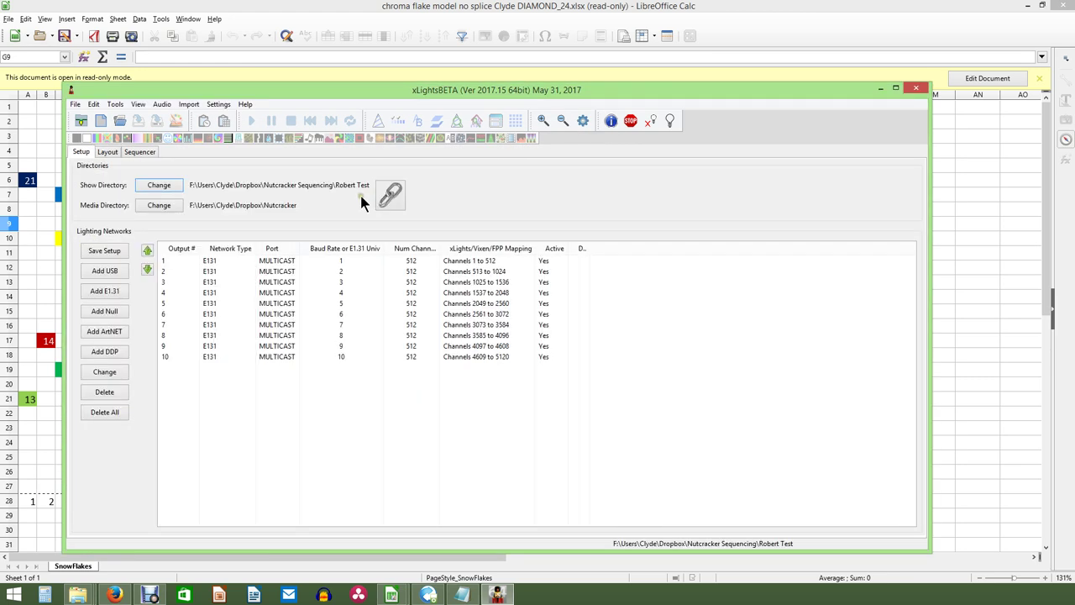
- Move the Tree model to the right side of the house layout to clear space beside it
{"action": "left_click", "coordinate": [107, 152]}
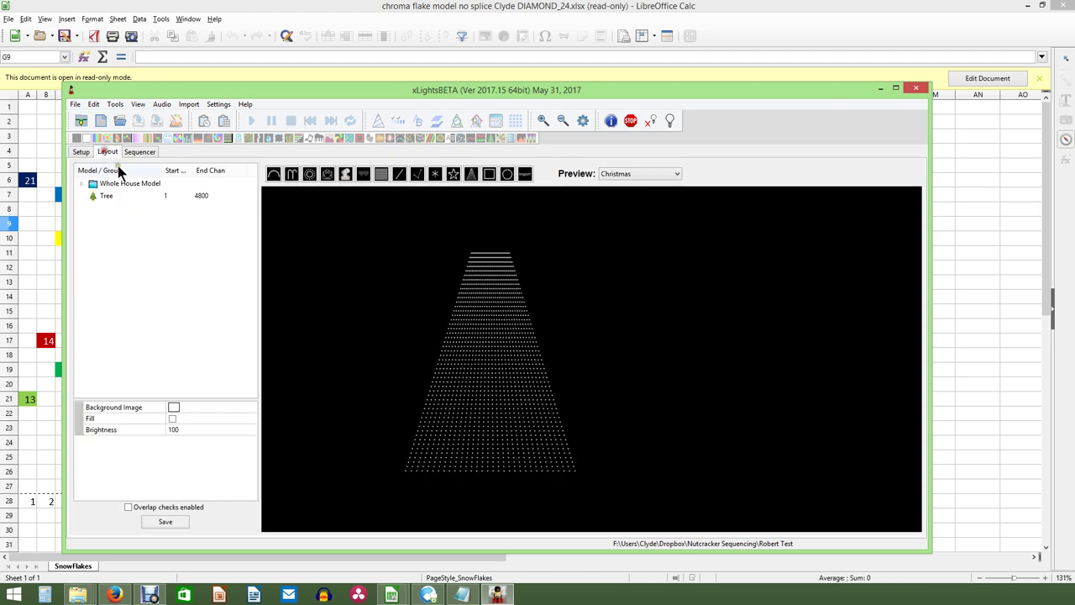
{"action": "left_click", "coordinate": [650, 367]}
{"action": "left_click_drag", "start_coordinate": [649, 367], "coordinate": [728, 370]}
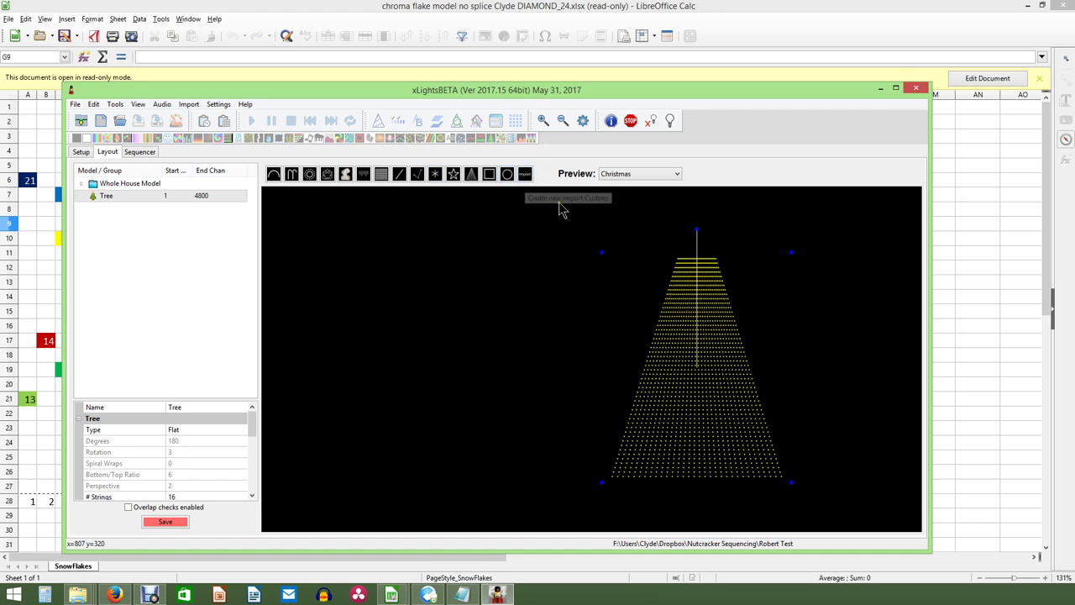
- Import Delete Snowflake.xmodel from the Robert Test folder as a custom model in the upper-left area of the layout
{"action": "left_click", "coordinate": [524, 174]}
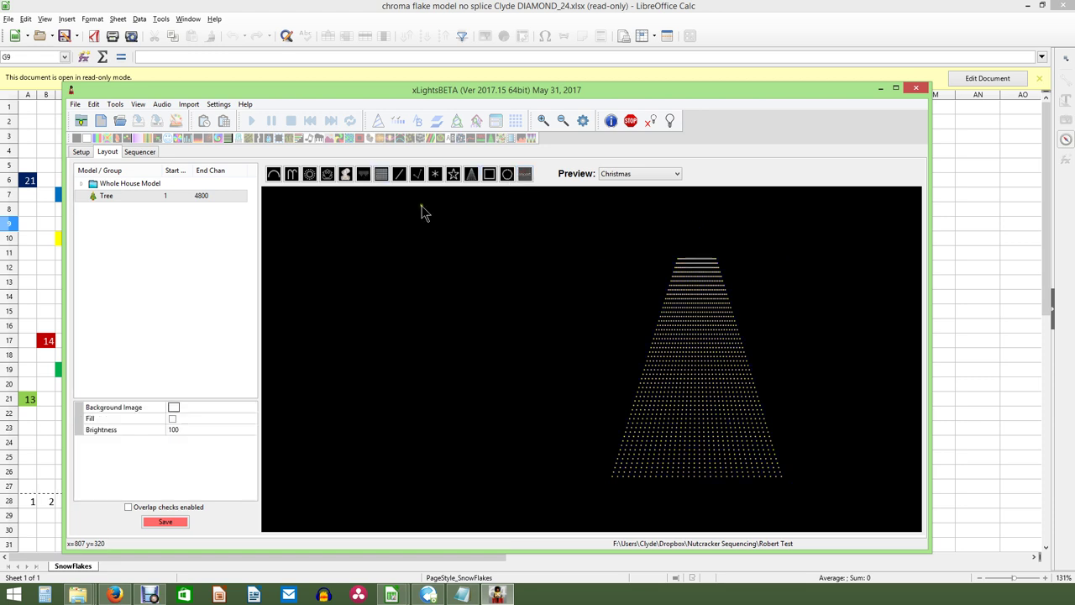
{"action": "left_click", "coordinate": [327, 175]}
{"action": "left_click", "coordinate": [343, 241]}
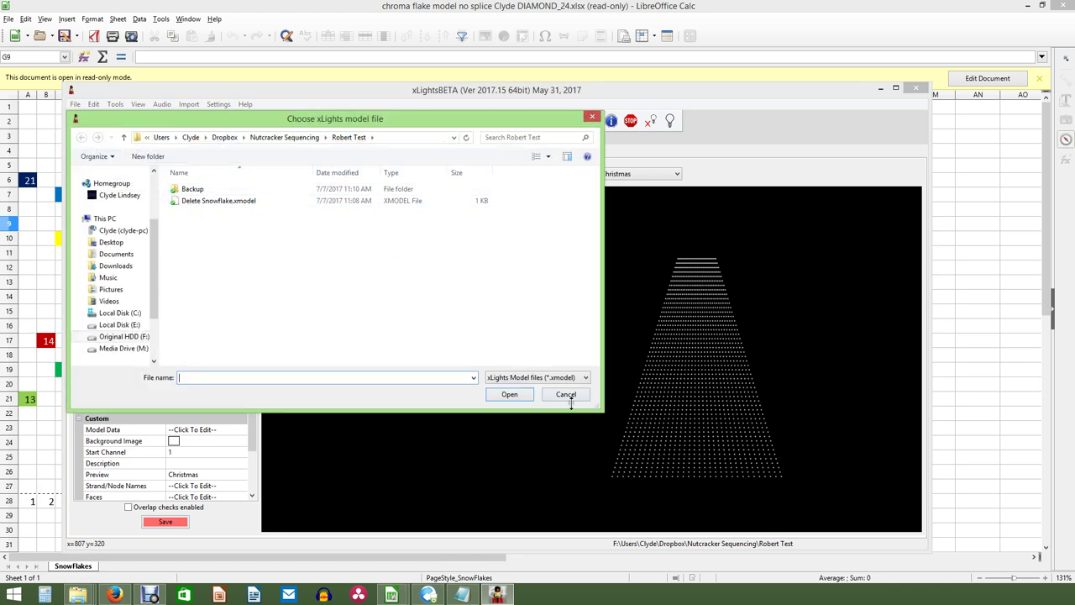
{"action": "left_click_drag", "start_coordinate": [477, 119], "coordinate": [739, 261]}
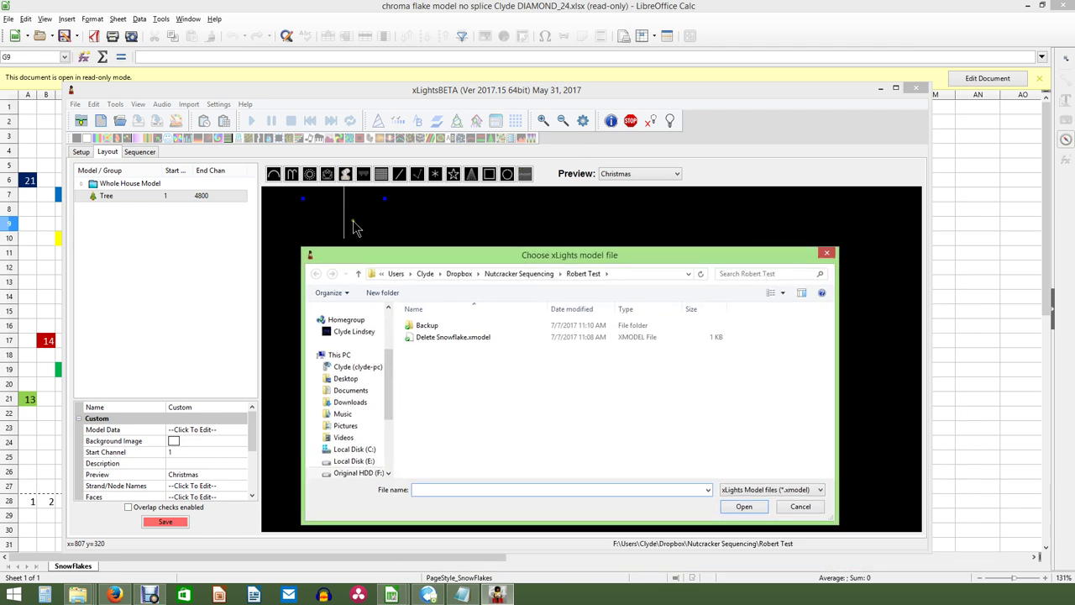
{"action": "left_click", "coordinate": [429, 336]}
{"action": "left_click", "coordinate": [743, 507]}
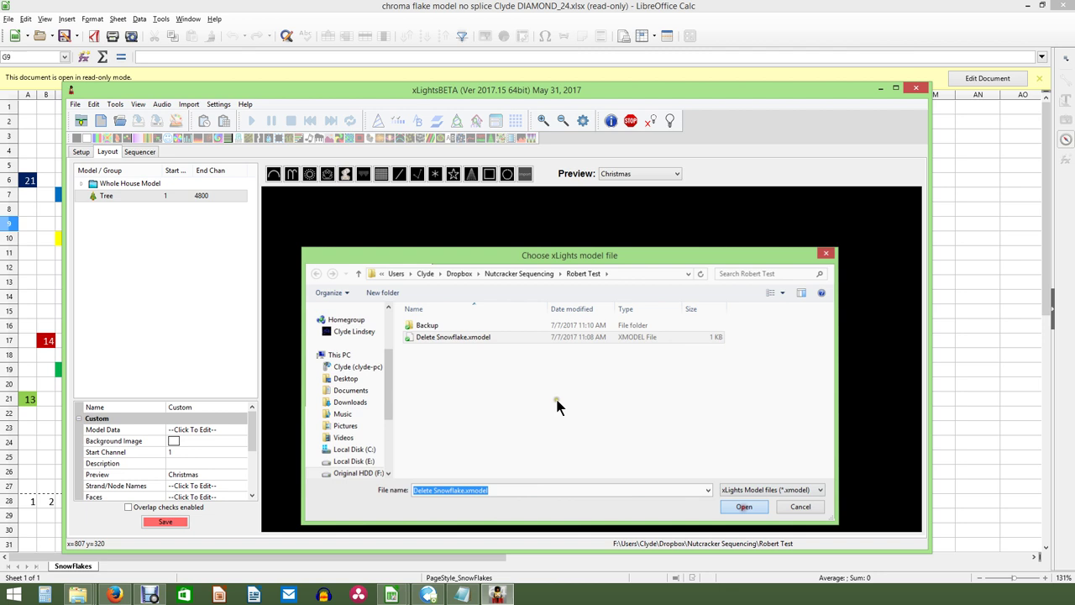
- Inspect the imported Delete Snowflake model's node layout, enlarging its window to check the full node number grid
{"action": "left_click", "coordinate": [400, 268]}
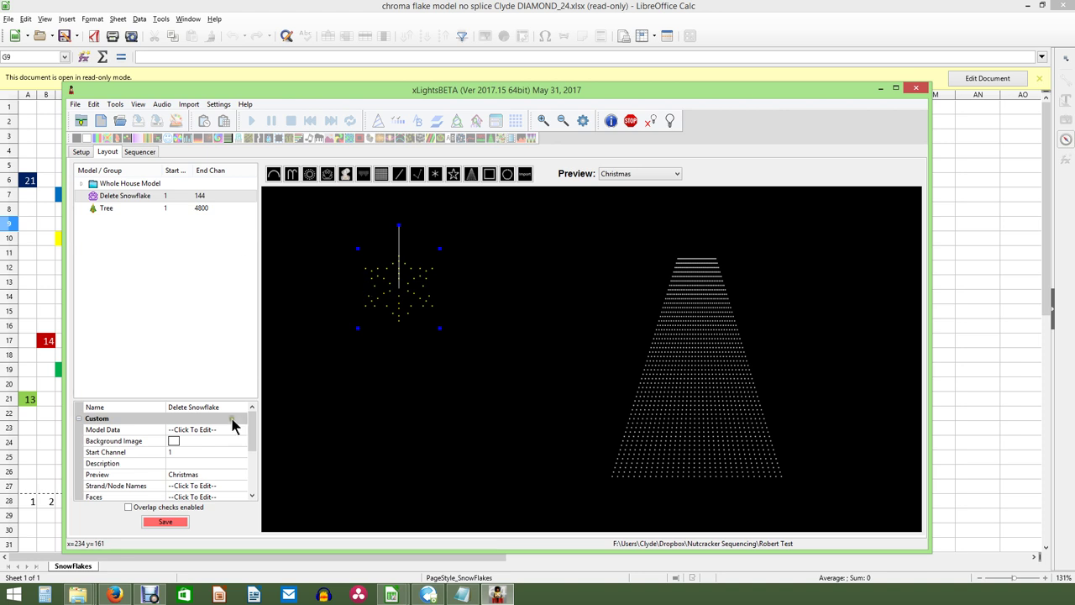
{"action": "right_click", "coordinate": [423, 304]}
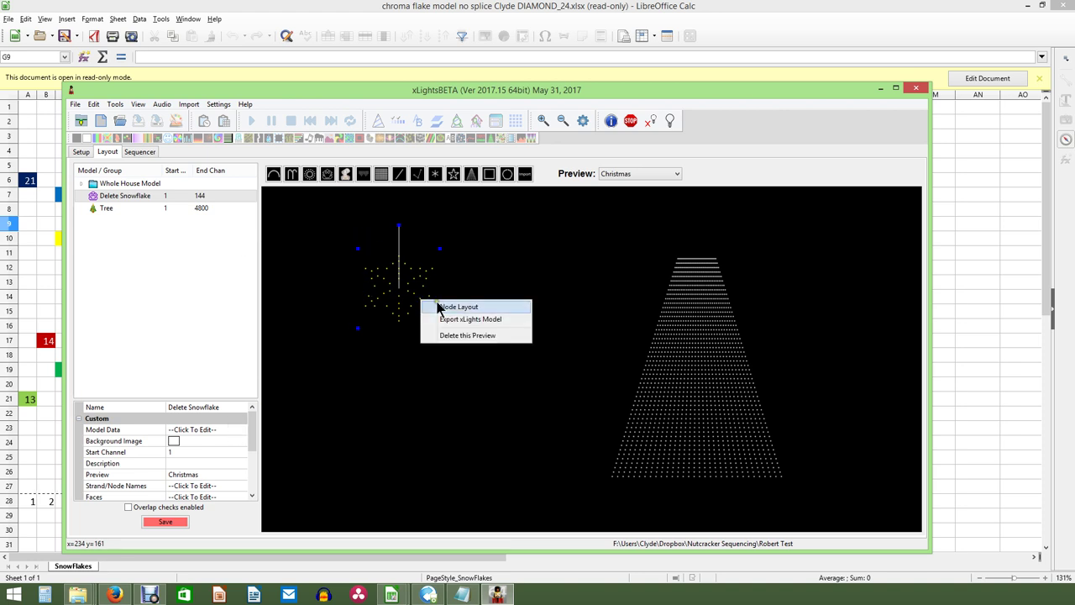
{"action": "left_click", "coordinate": [443, 307]}
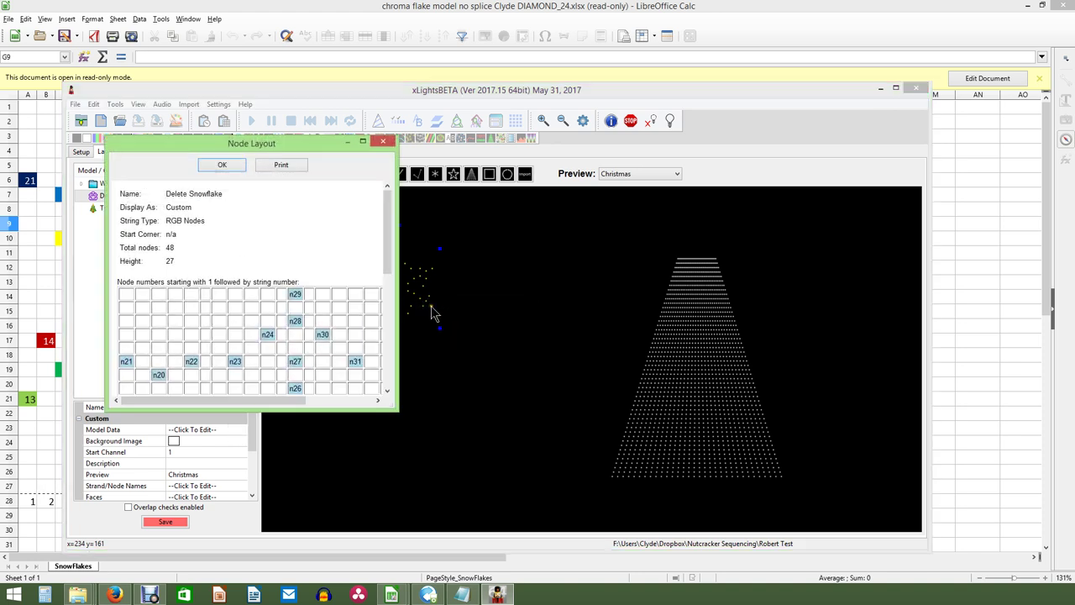
{"action": "left_click_drag", "start_coordinate": [390, 404], "coordinate": [598, 548]}
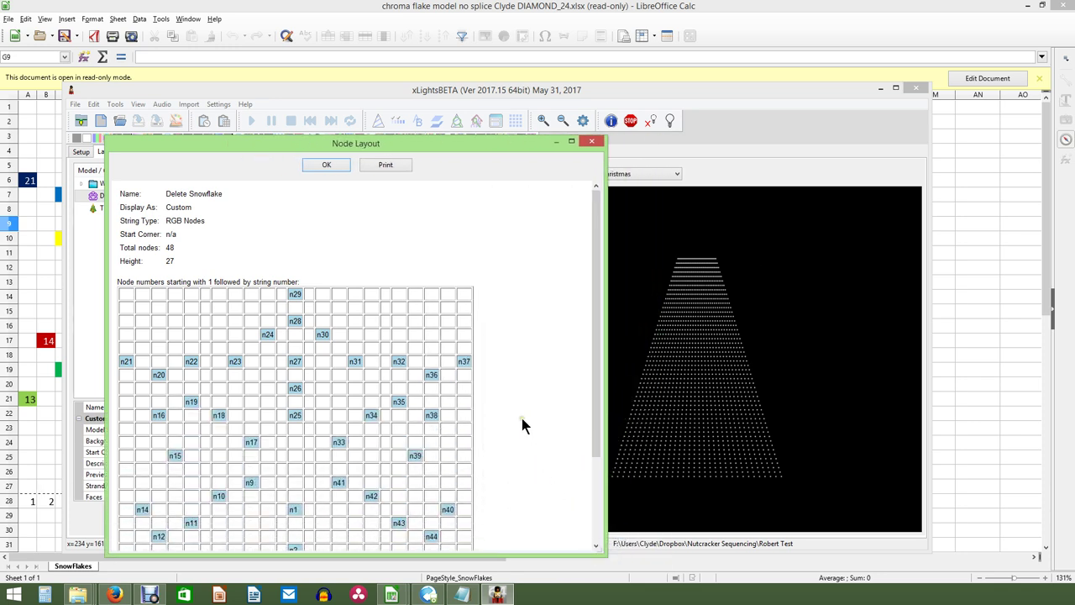
{"action": "left_click_drag", "start_coordinate": [593, 386], "coordinate": [619, 482]}
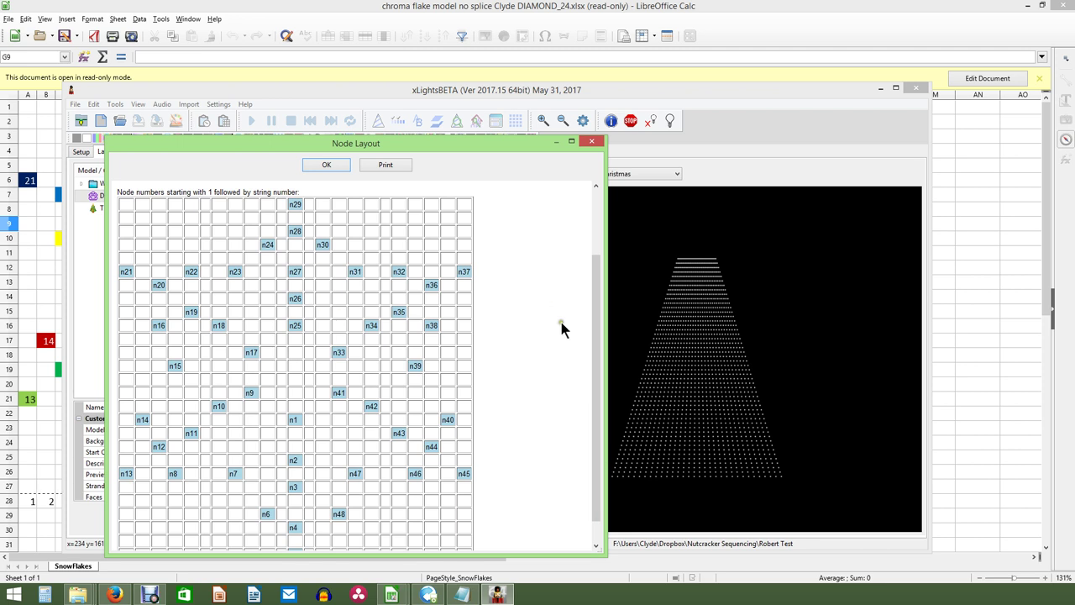
{"action": "left_click", "coordinate": [584, 138]}
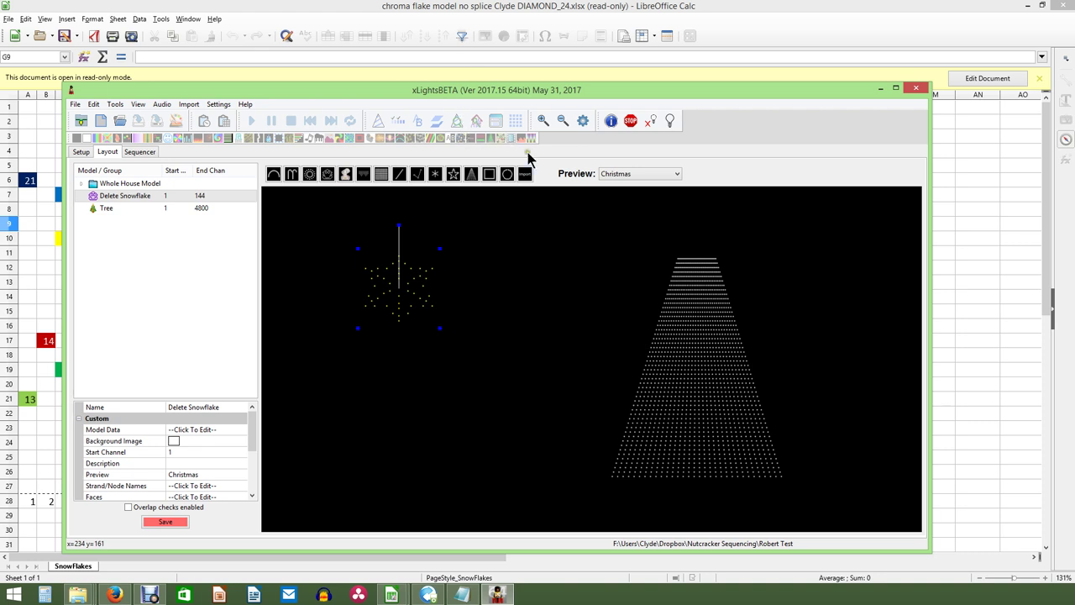
{"action": "left_click_drag", "start_coordinate": [514, 89], "coordinate": [542, 88]}
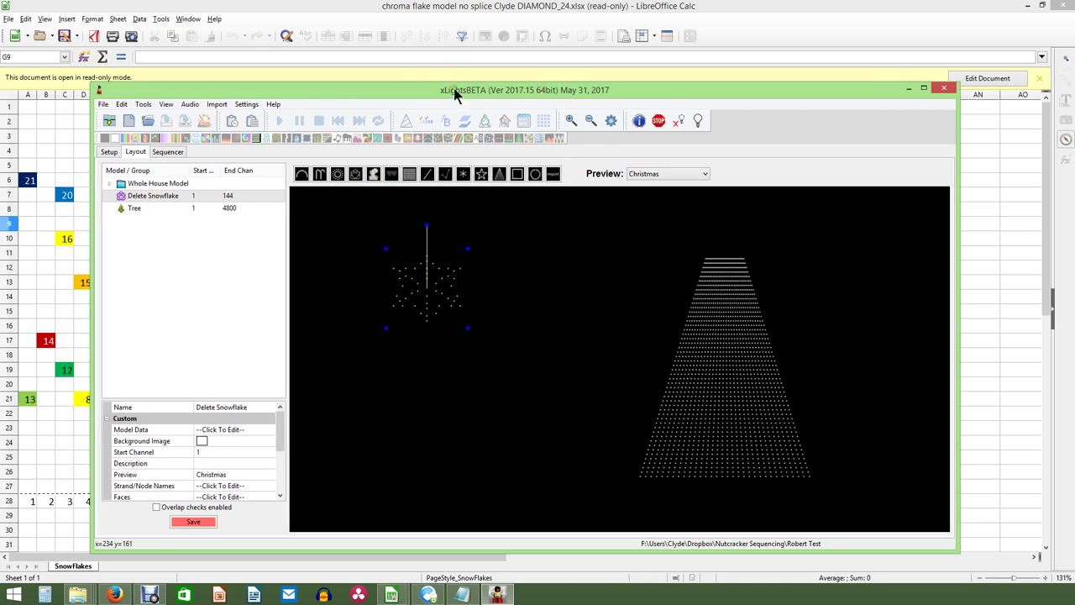
{"action": "left_click_drag", "start_coordinate": [444, 89], "coordinate": [493, 82]}
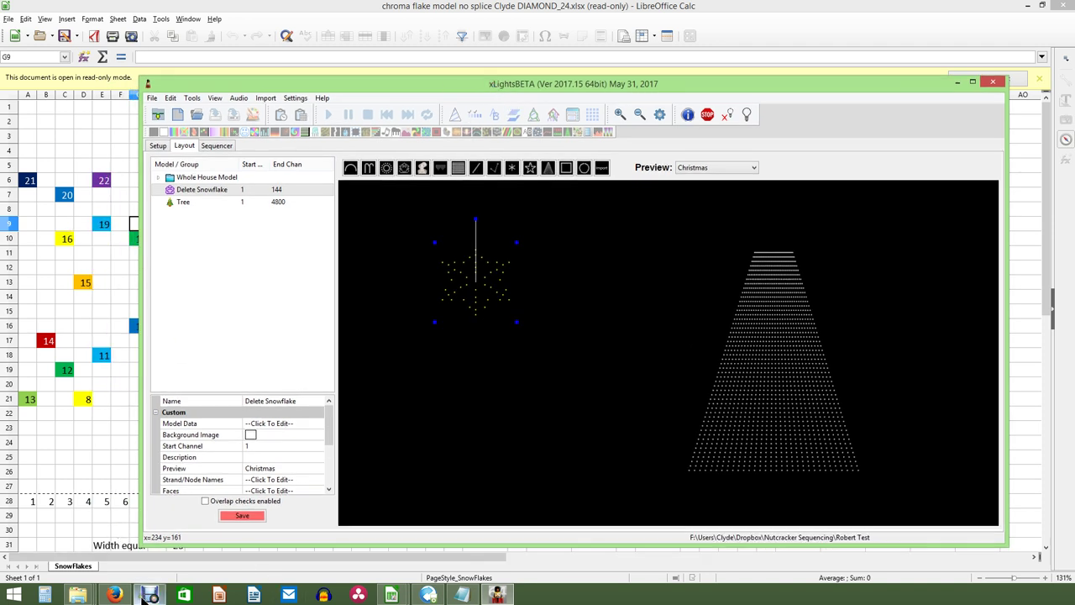
{"action": "mouse_move", "coordinate": [144, 594]}
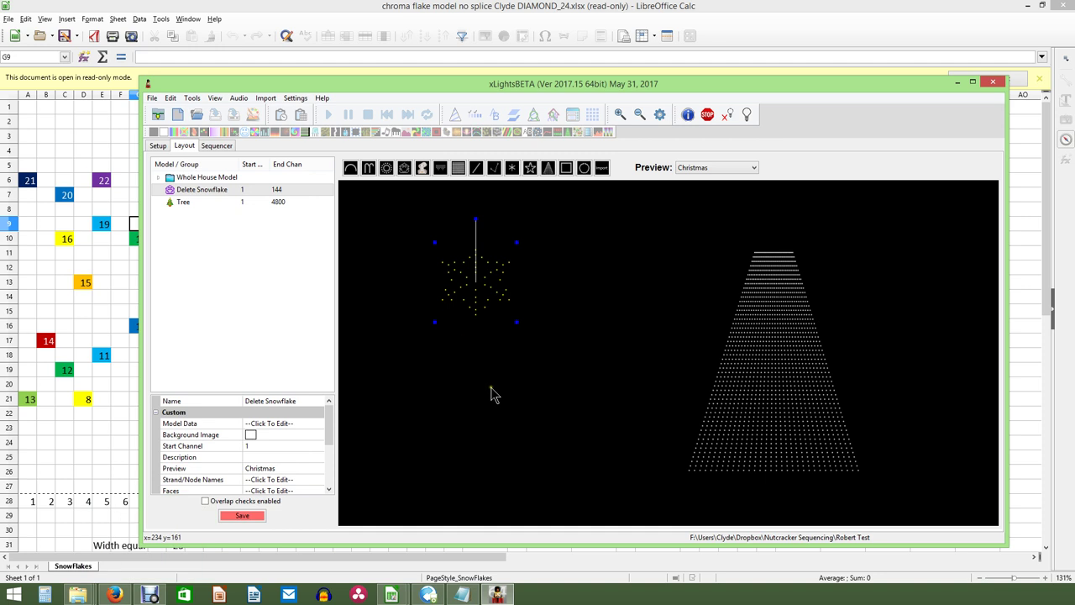